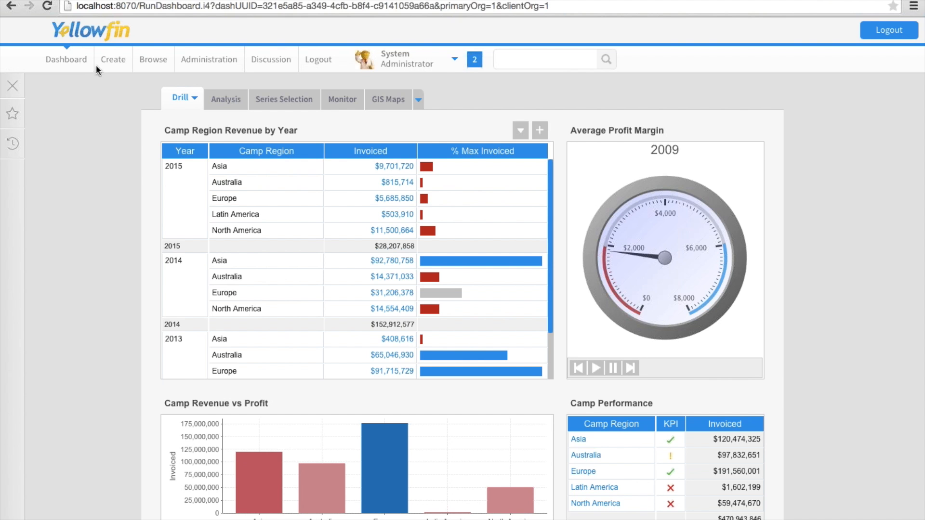
View the Administration console and return to the dashboard.
mouse_move(207, 61)
click(243, 105)
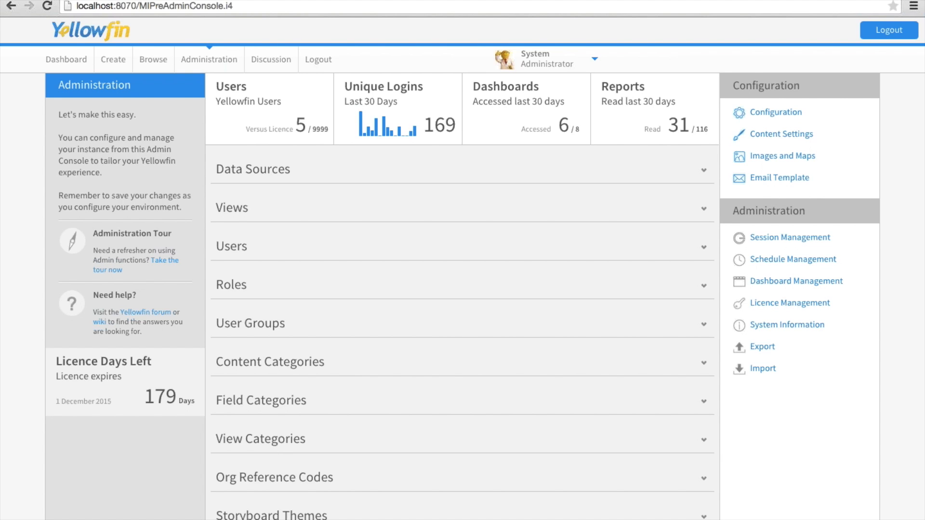
click(79, 61)
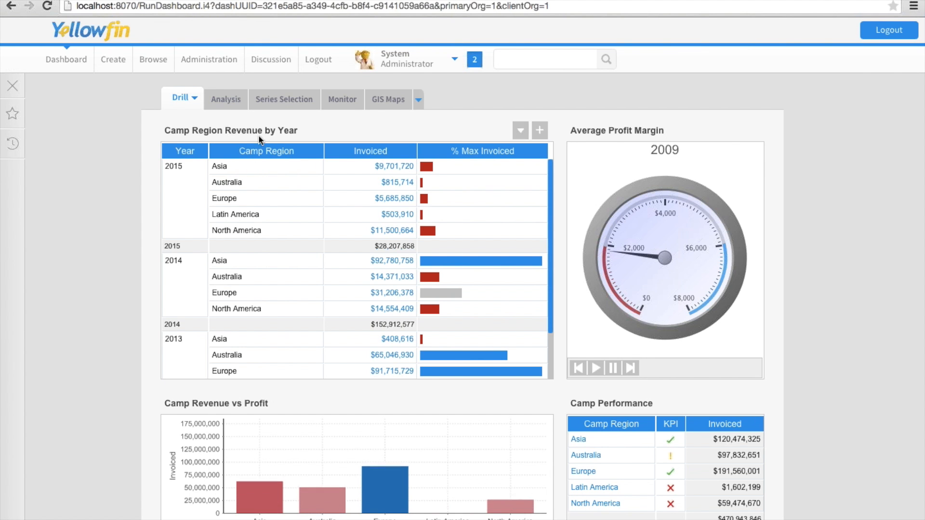
View the Analysis and Series Selection dashboards, ending back on the Drill dashboard.
click(228, 106)
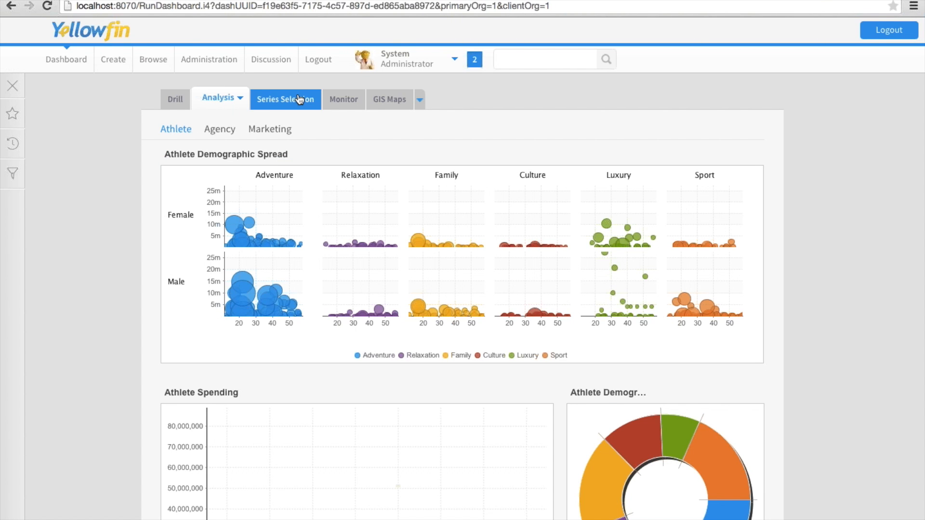
click(300, 100)
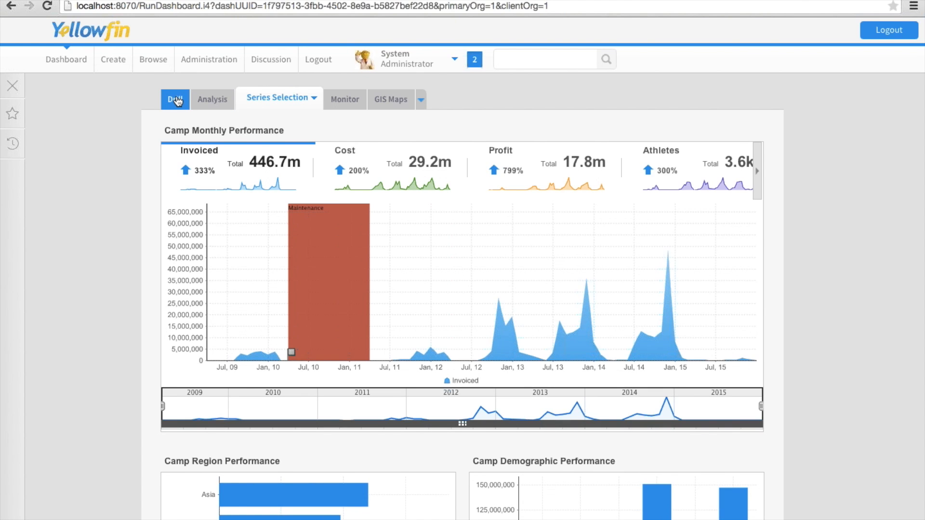
click(178, 99)
View the saved content browser and the list of content types that can be created, ending back on the dashboard.
click(155, 60)
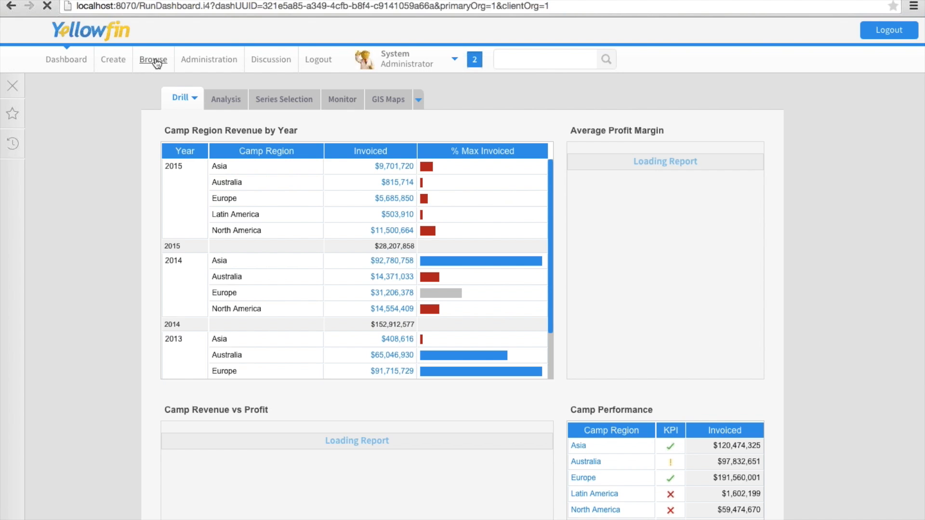
click(113, 59)
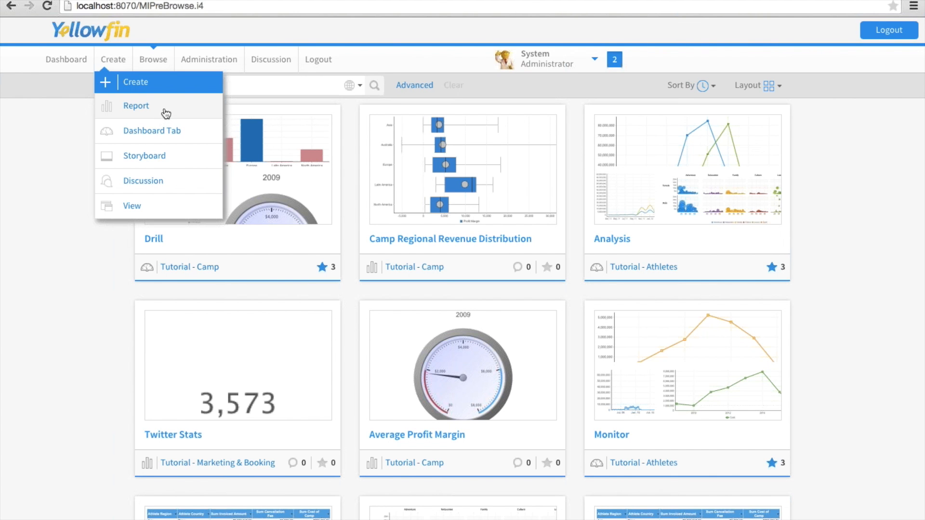
click(76, 64)
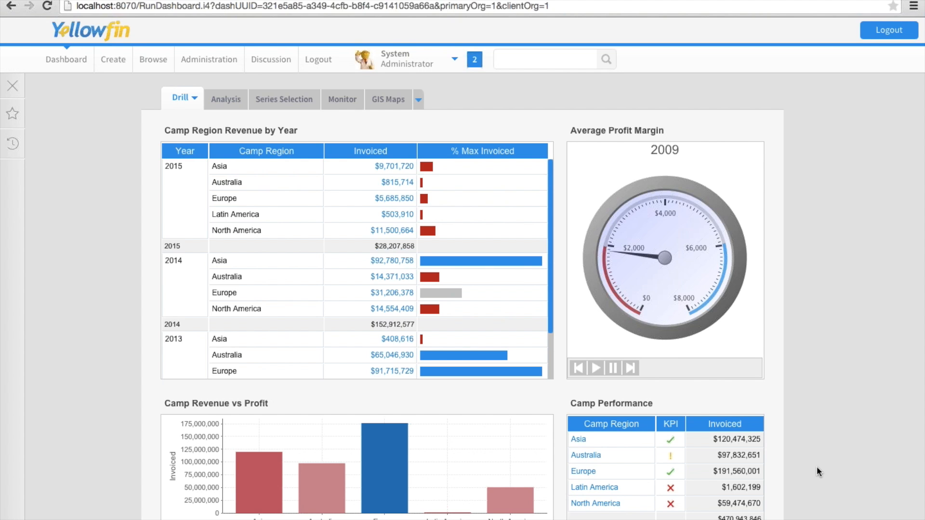
Look through the Drill dashboard's reports, including Camp Regional Revenue Distribution and Invoice vs. Estimate.
scroll(816, 466, down, 4)
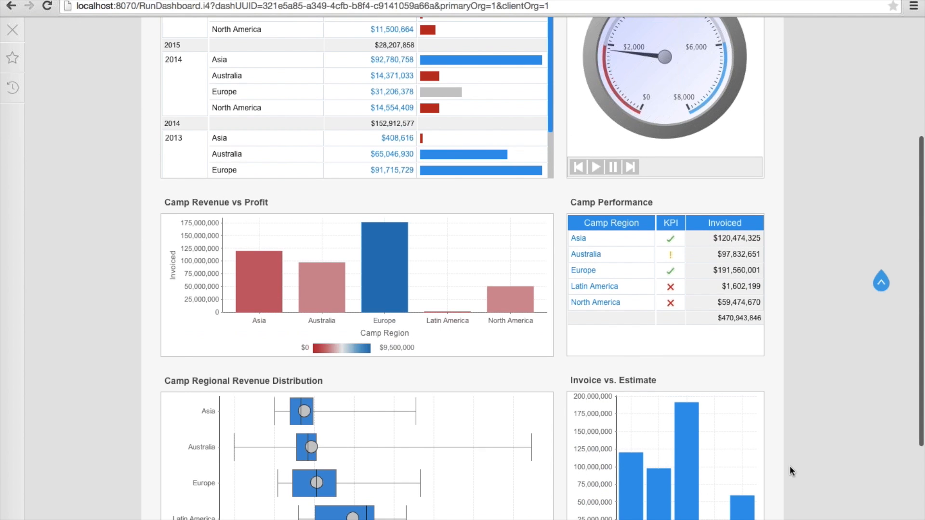
mouse_move(406, 263)
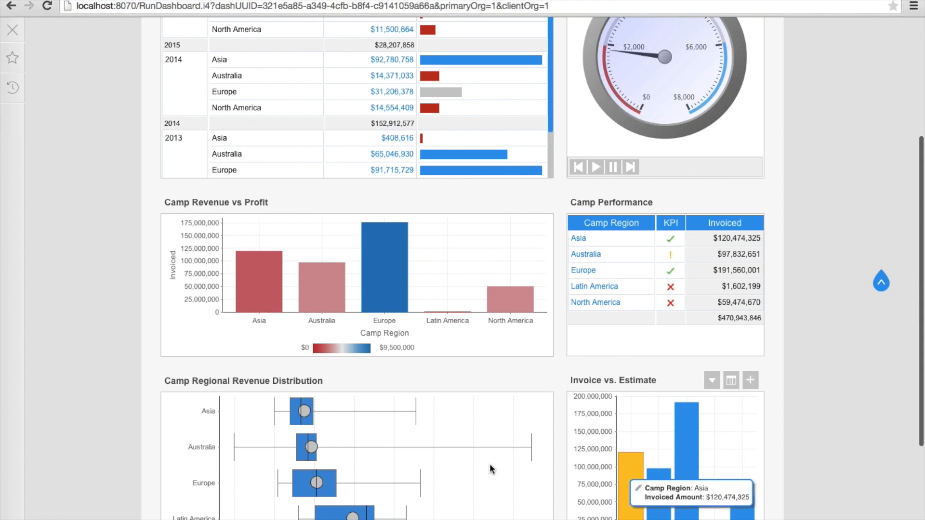
scroll(836, 341, up, 4)
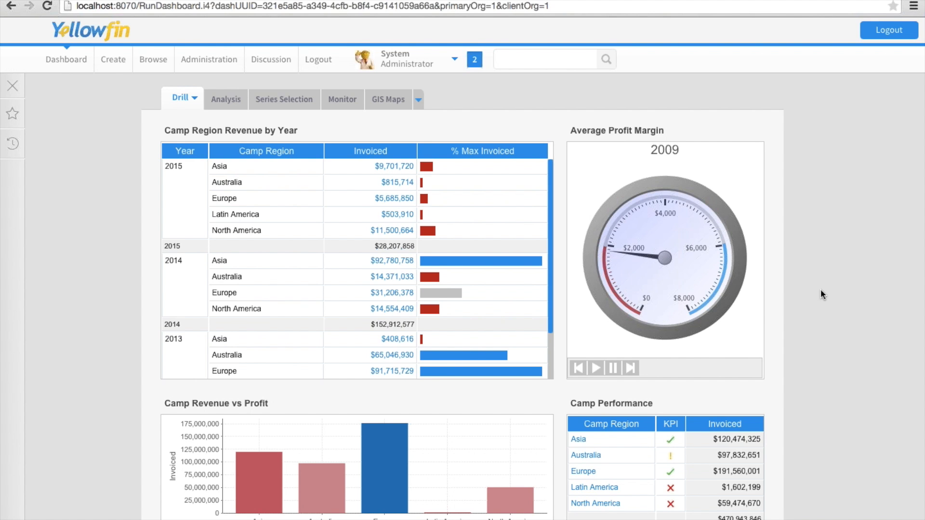
scroll(819, 289, down, 1)
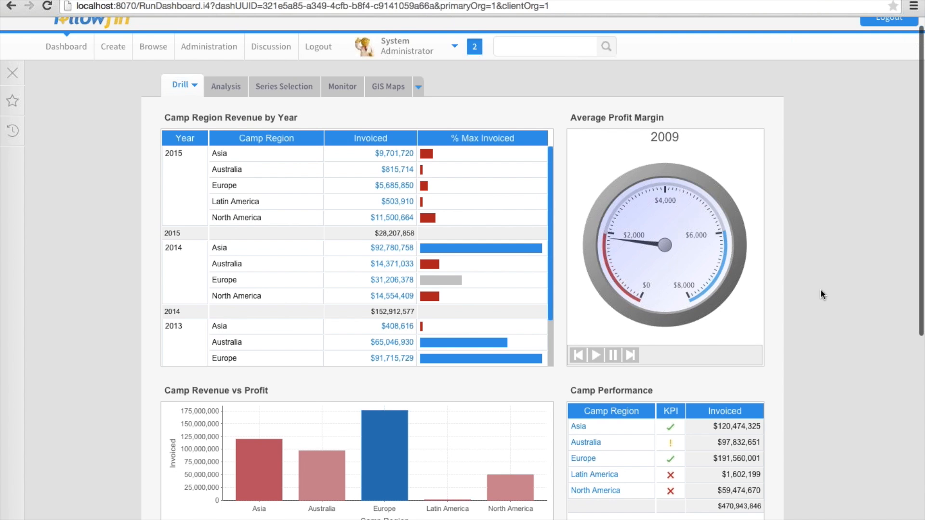
scroll(820, 289, up, 1)
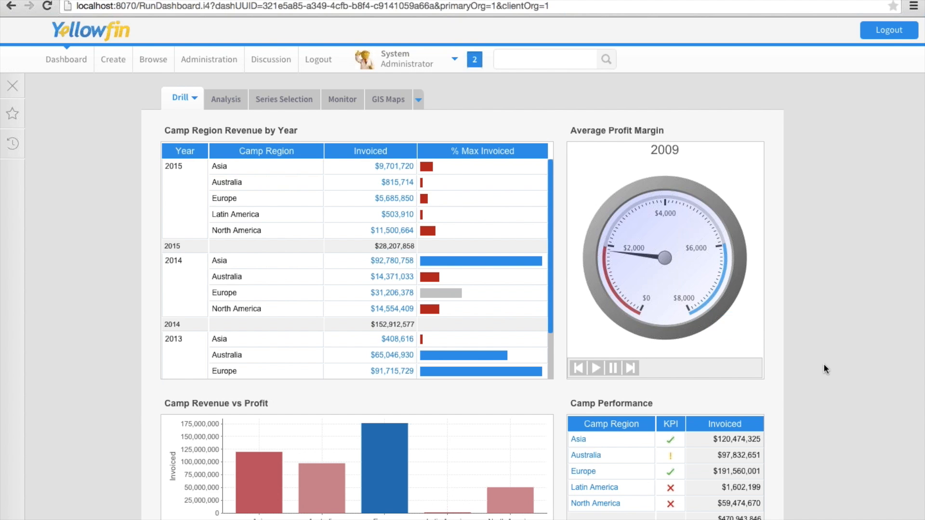
Drill down the Camp Performance report from the Europe region to the camp name level.
scroll(819, 371, down, 2)
click(592, 410)
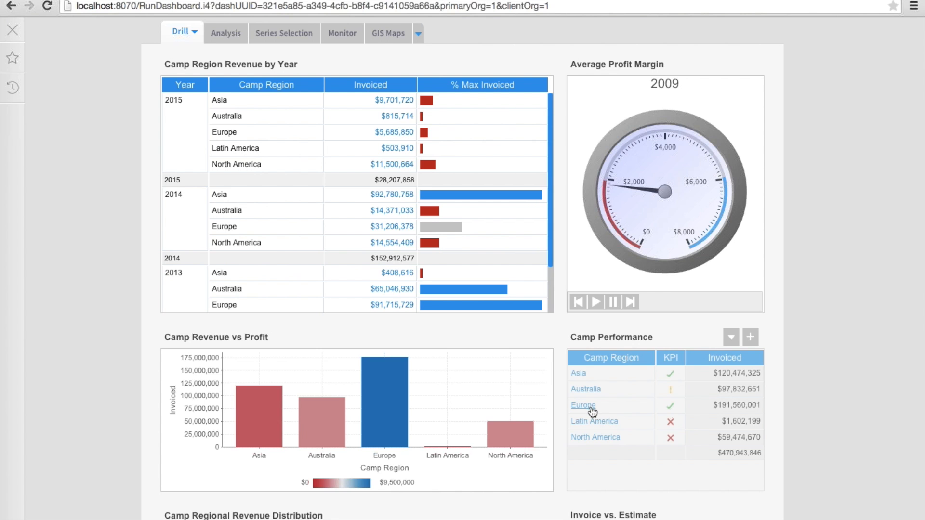
click(584, 419)
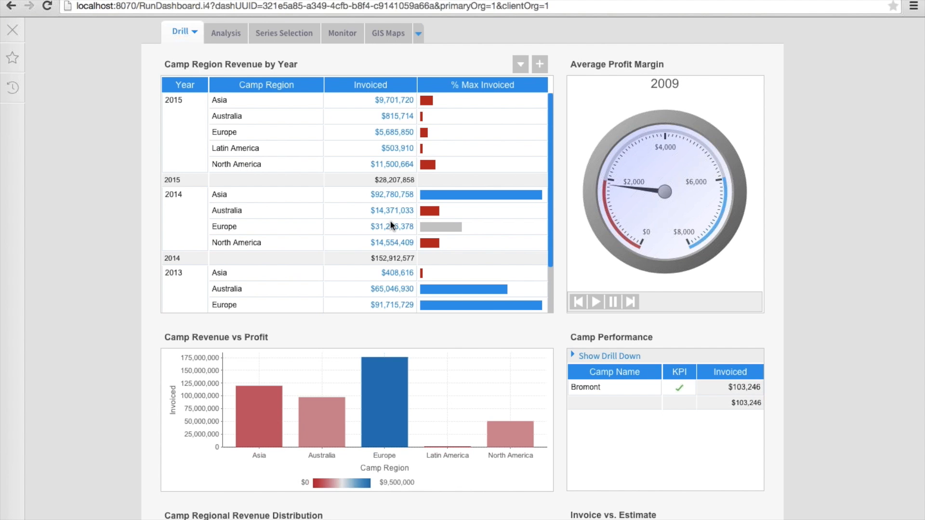
Drill through North America's 2015 invoiced amount to the Camp Revenue Detail Report and return to the dashboard.
click(391, 164)
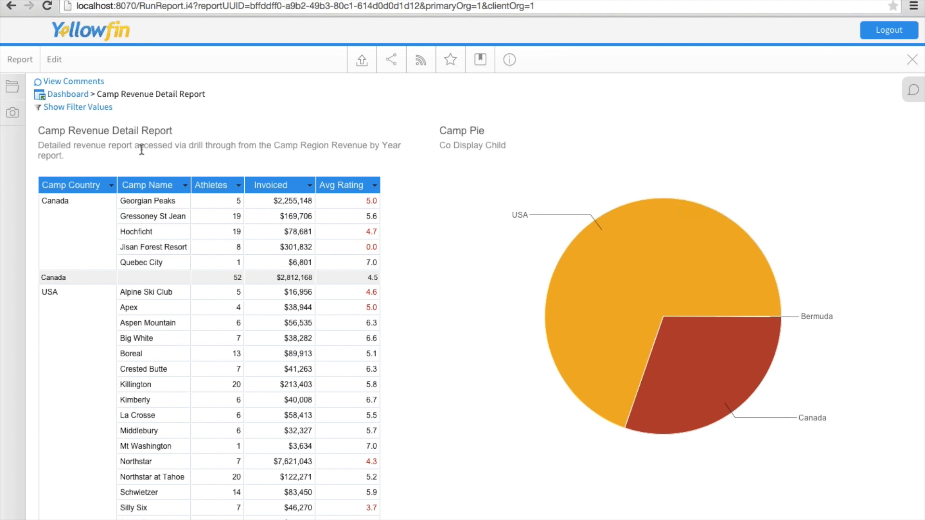
click(57, 95)
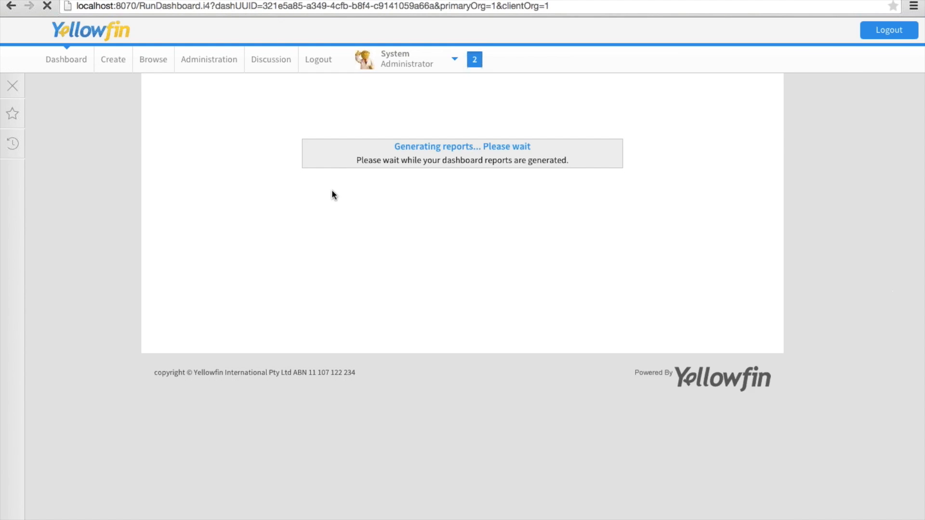
Drill the Europe bar of the Camp Revenue vs Profit chart by the Time field Year.
scroll(817, 341, down, 1)
scroll(816, 336, down, 4)
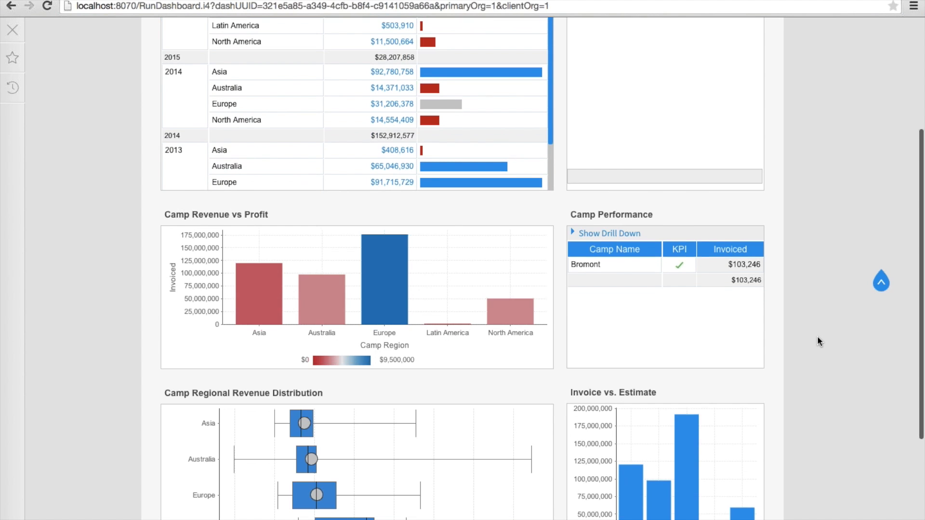
mouse_move(385, 274)
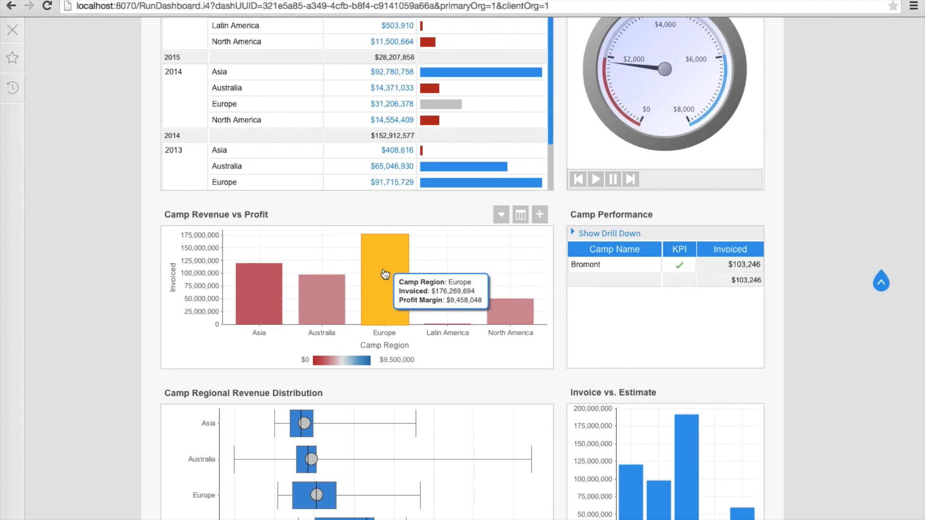
click(385, 274)
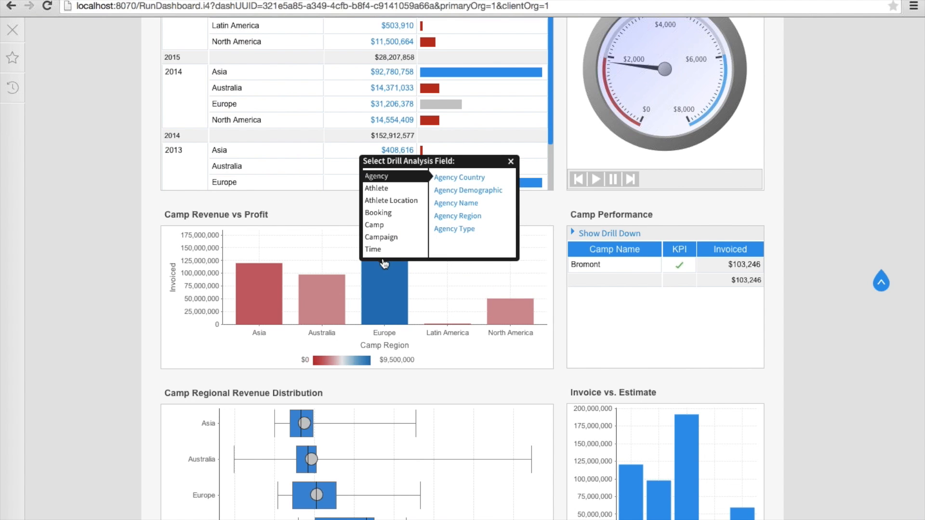
click(383, 250)
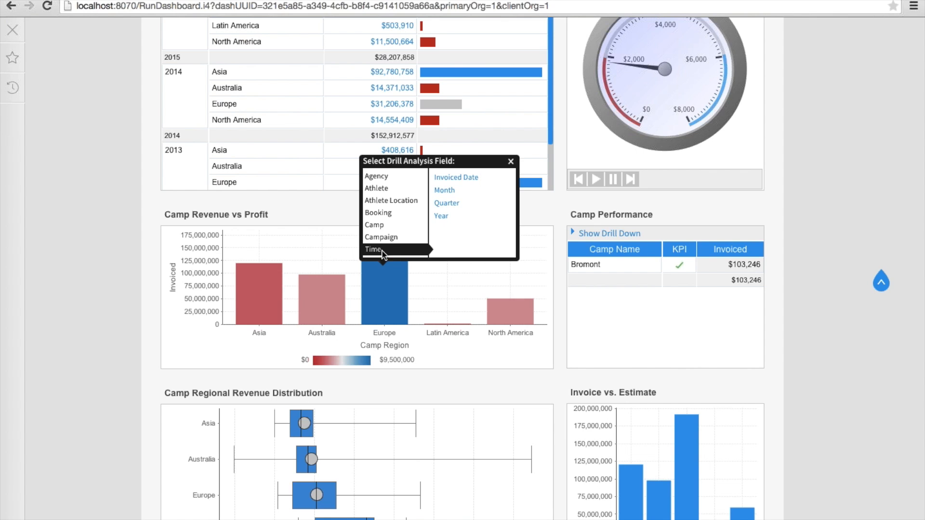
click(441, 217)
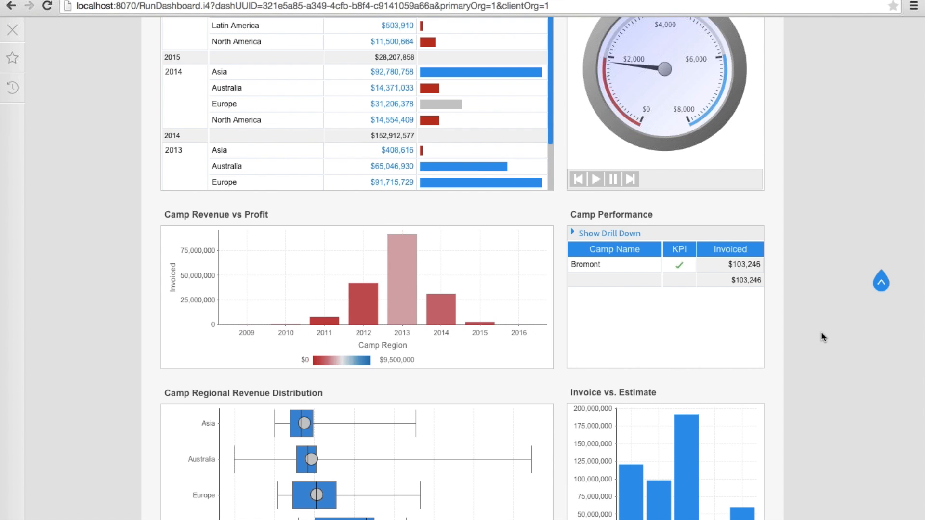
Open the Analysis dashboard and look over its Athlete reports.
scroll(821, 331, up, 5)
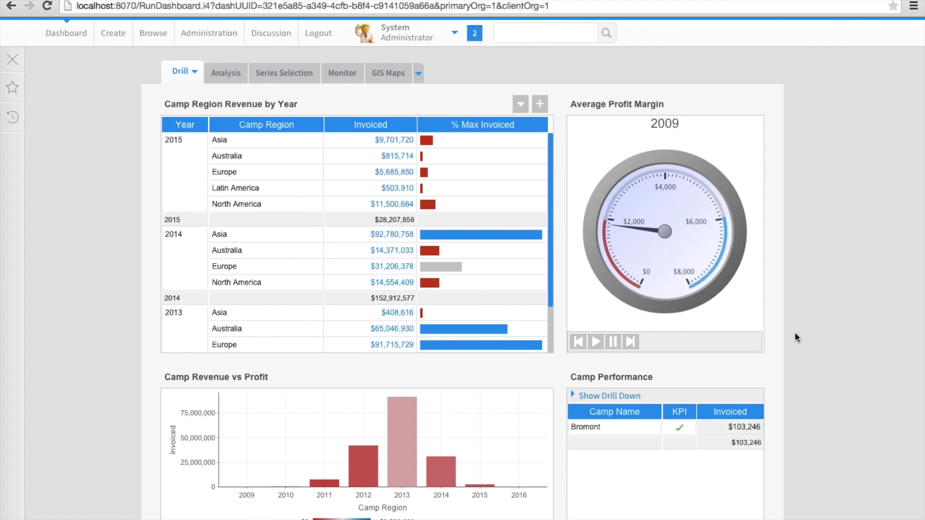
click(236, 75)
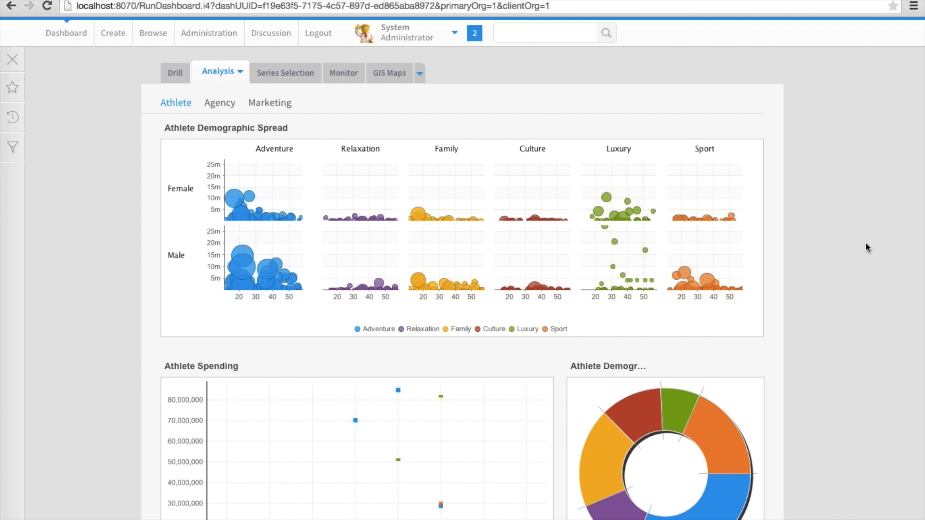
scroll(867, 247, down, 2)
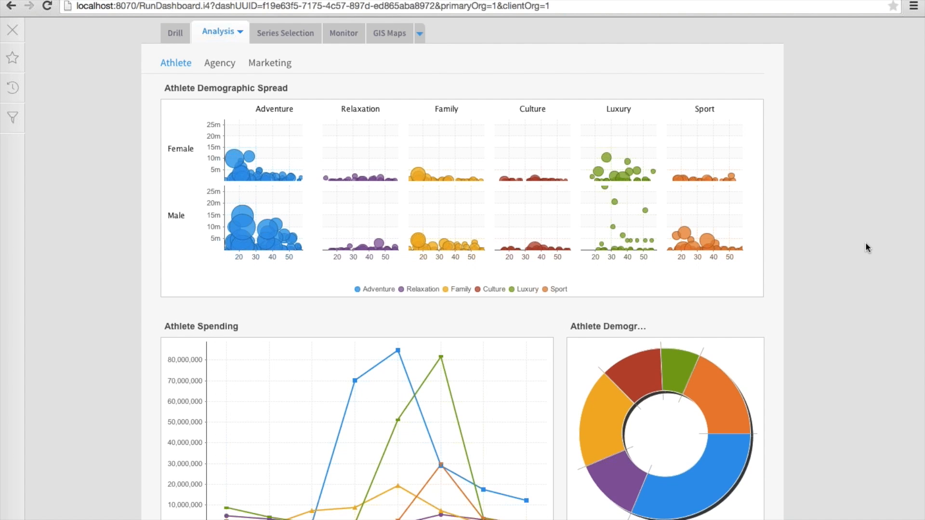
scroll(867, 248, up, 2)
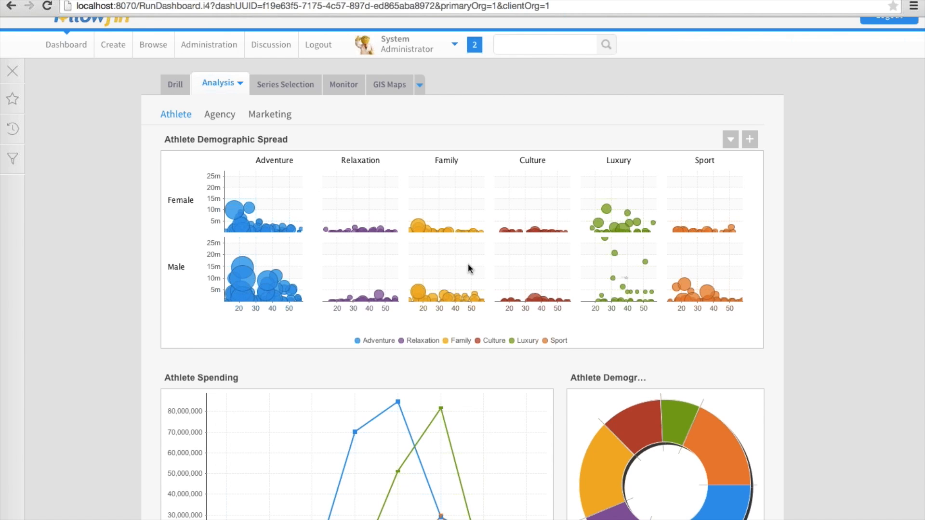
Select 2016, 2015 and 2014 in the Analysis dashboard's Year filter.
scroll(120, 252, down, 1)
click(13, 151)
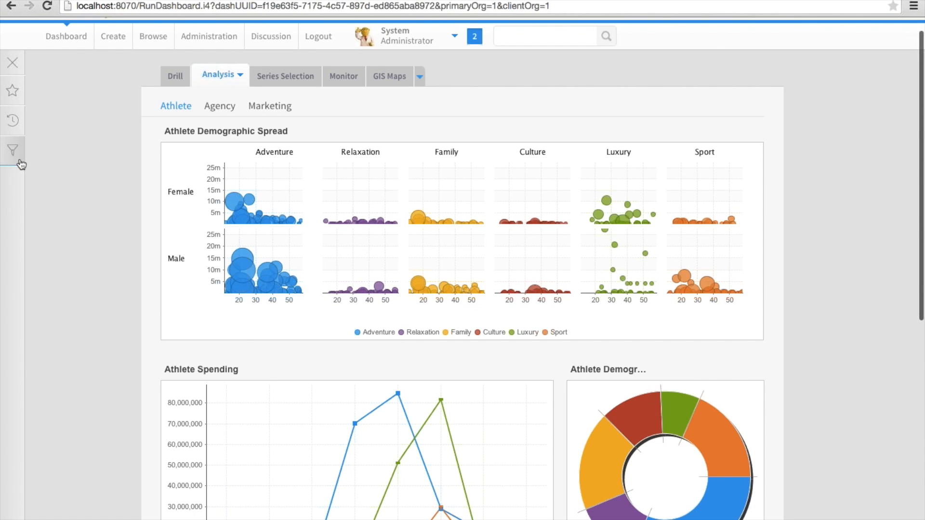
click(99, 128)
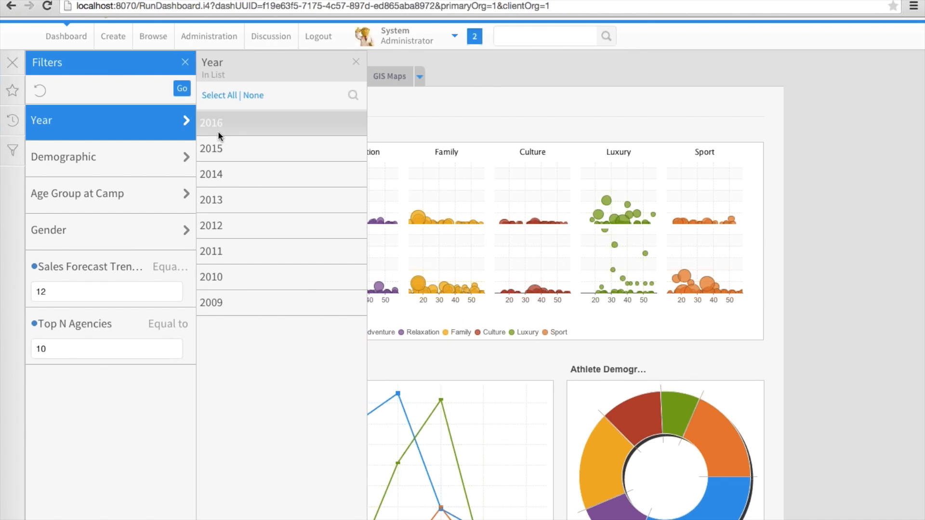
drag(218, 131, 219, 141)
click(219, 166)
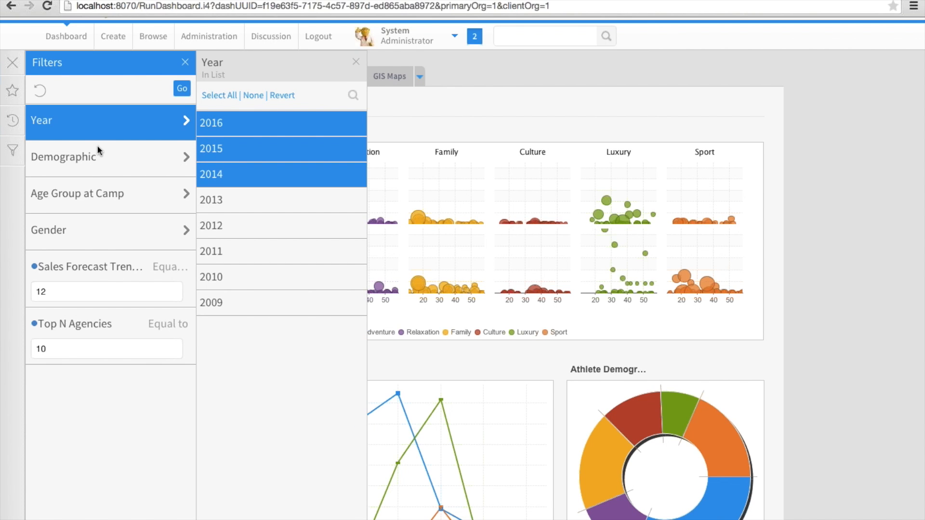
Select Adventure, Relaxation and Family in the Demographic filter and apply the dashboard filters.
click(103, 155)
click(257, 129)
drag(234, 150, 241, 176)
click(182, 90)
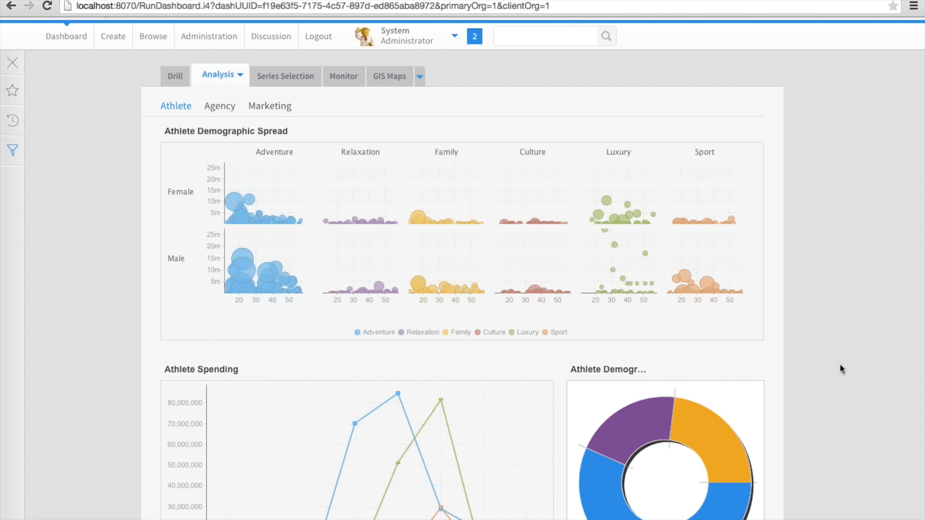
Review the filtered Athlete reports, reset the dashboard filters and close the filter list.
scroll(839, 364, down, 1)
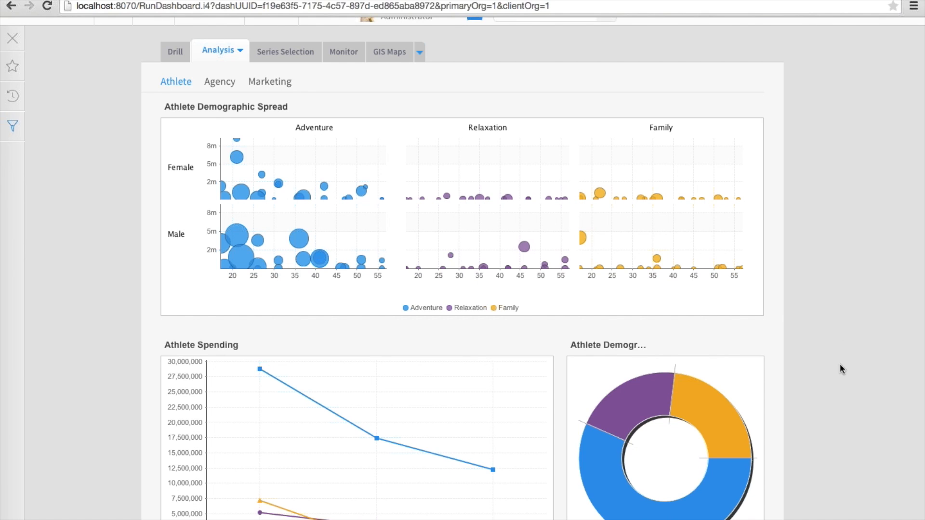
scroll(840, 369, down, 2)
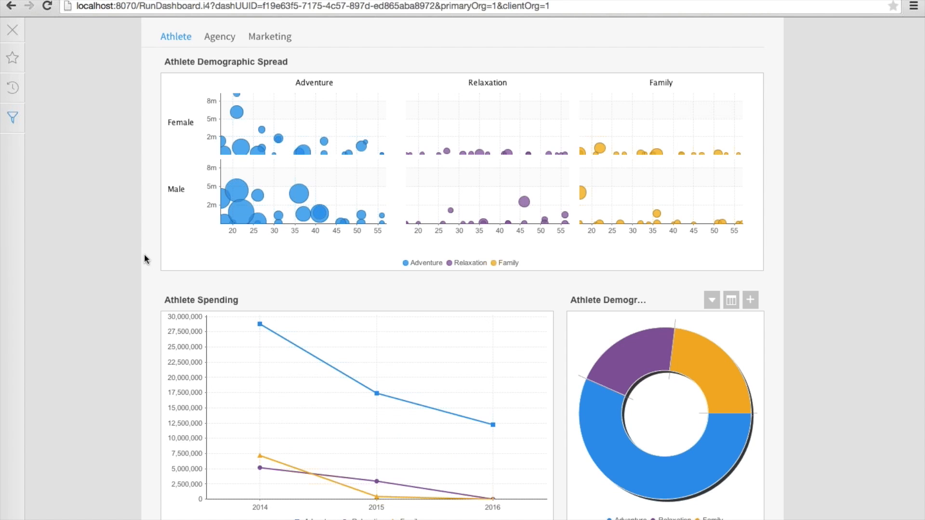
click(24, 130)
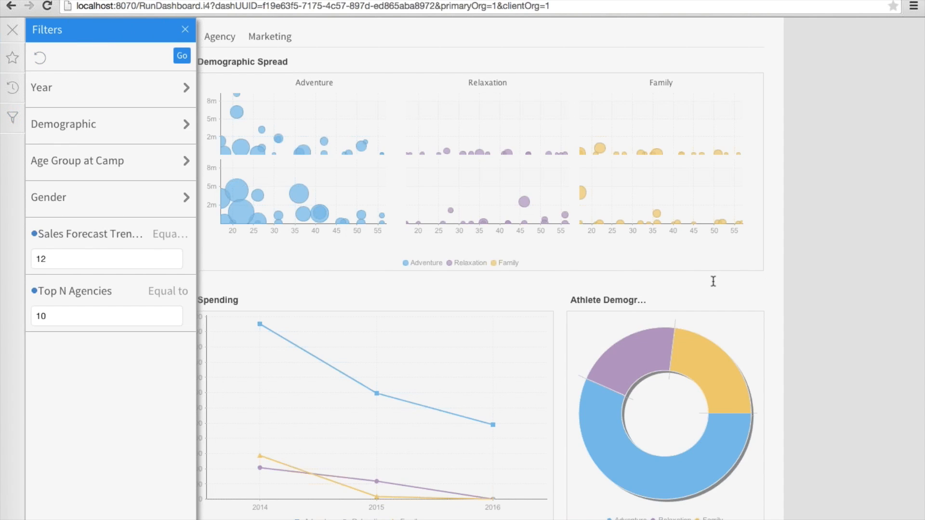
click(186, 30)
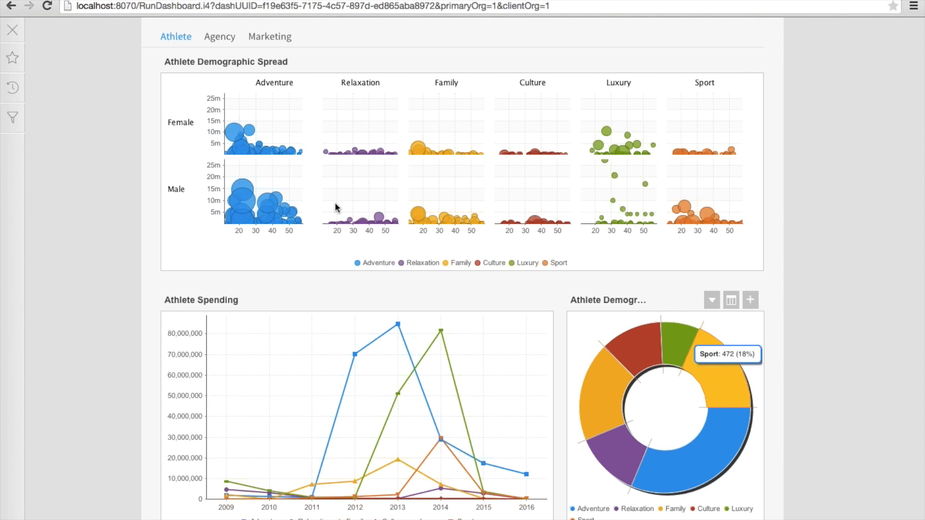
Brush-select an area across the Adventure and Relaxation panels of the Athlete Demographic Spread chart and keep only that data.
drag(250, 116, 383, 217)
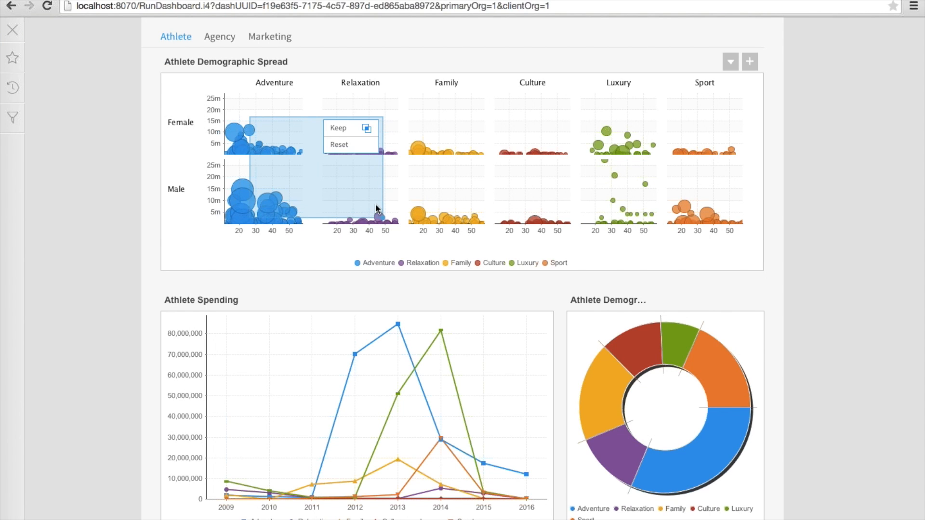
click(353, 130)
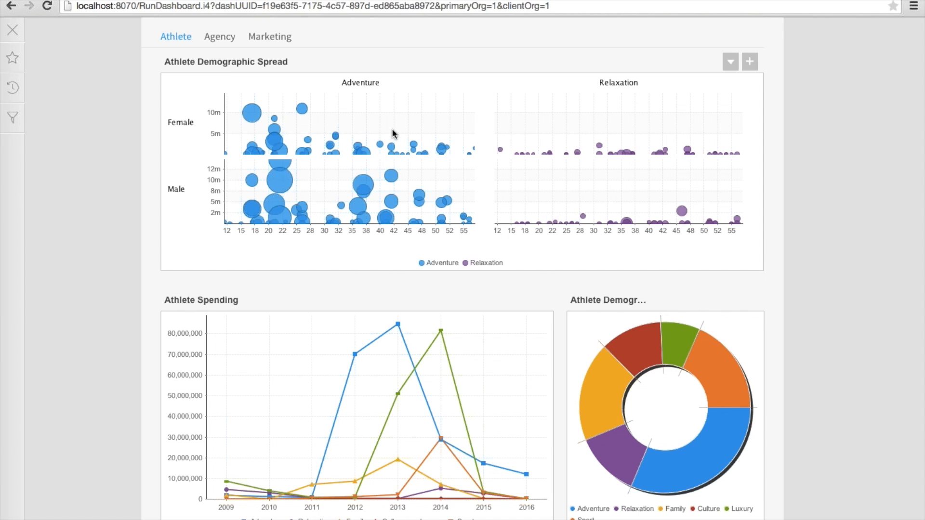
Brush-select an area of the Athlete Demographic Spread chart and reset its brushing.
drag(393, 130, 588, 214)
click(546, 159)
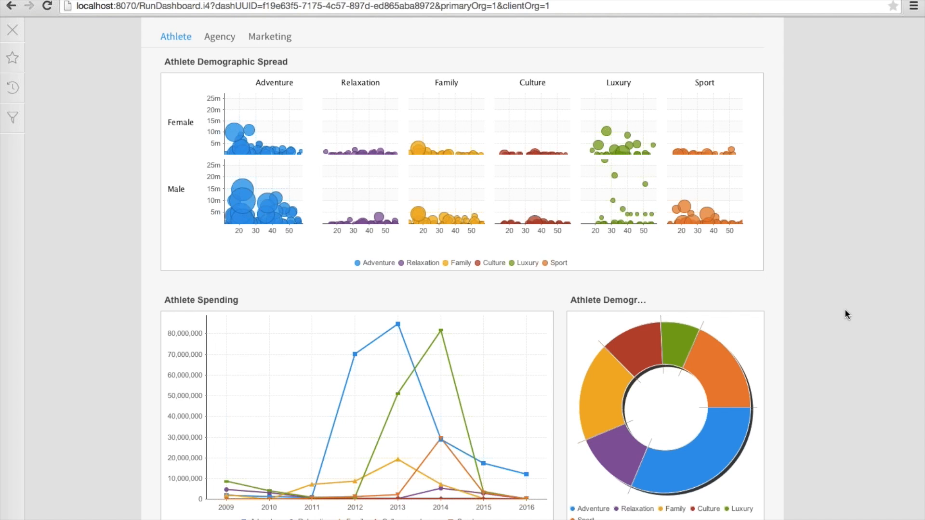
Brush the Family, Culture, Luxury and Sport segments of the demographic donut chart, keep only that data, and reset the brushing.
scroll(845, 314, down, 3)
drag(576, 265, 743, 325)
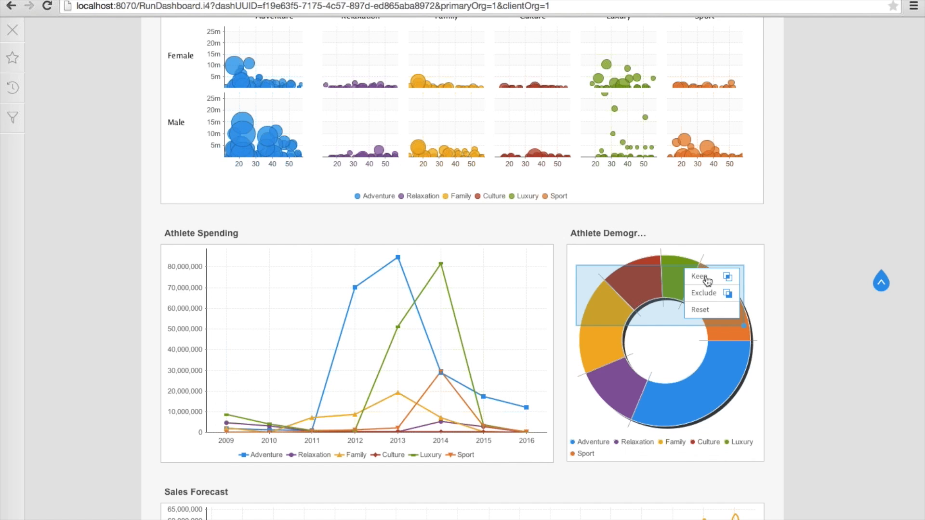
click(706, 281)
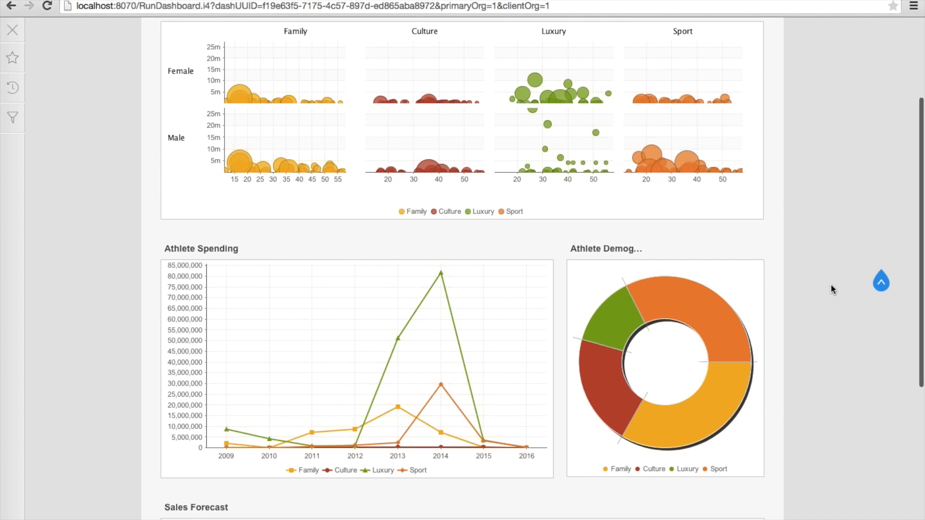
drag(605, 296, 678, 332)
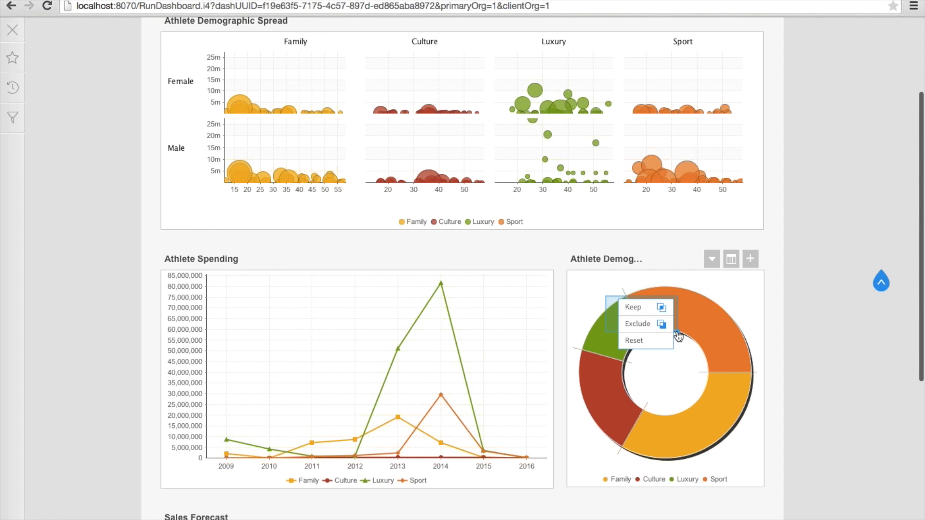
click(644, 341)
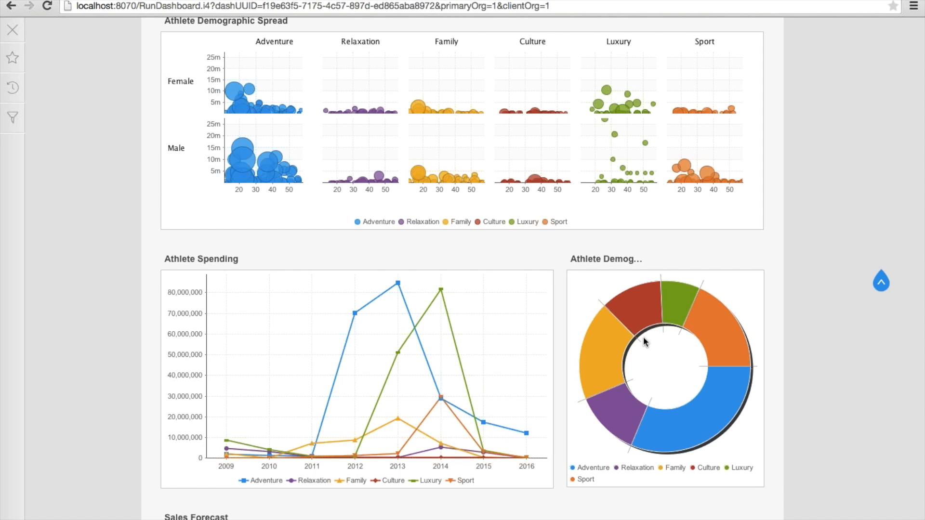
Show the athlete demographic donut chart as a table and switch it back to the chart view.
scroll(643, 337, up, 2)
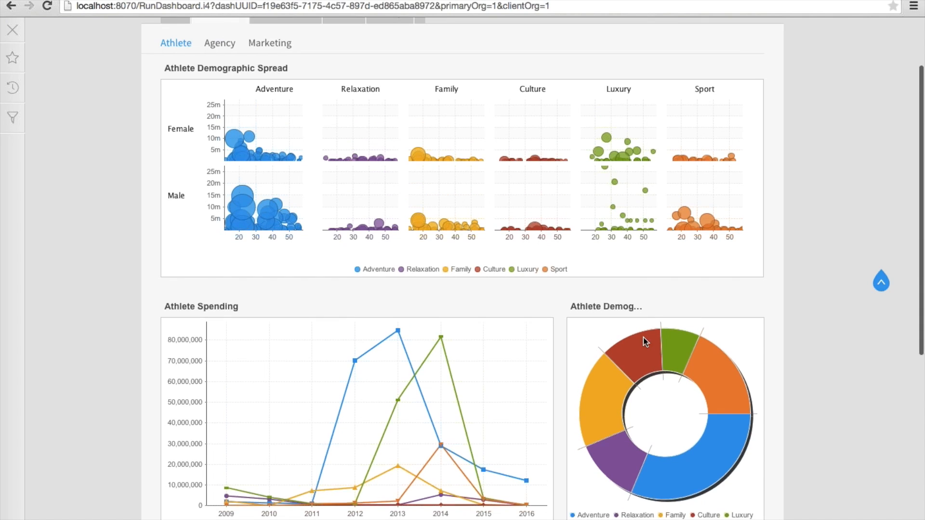
click(730, 323)
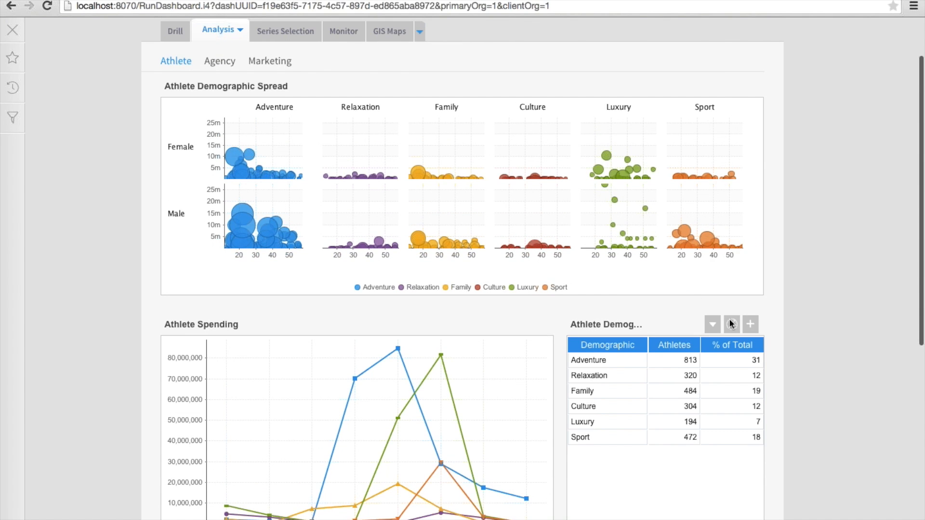
click(731, 324)
scroll(851, 207, up, 2)
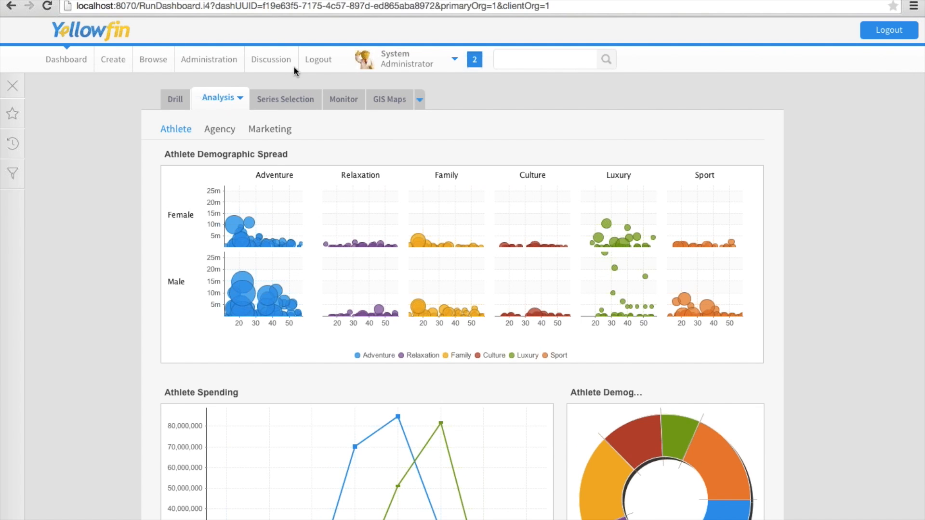
Open the Series Selection dashboard and switch the Camp Monthly Performance series to Cost, Profit and Athletes in turn.
click(287, 103)
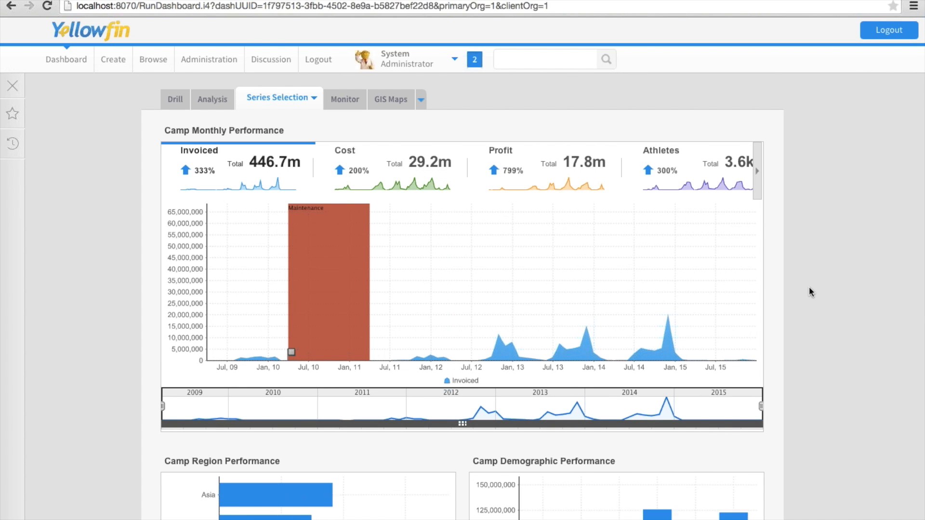
click(415, 175)
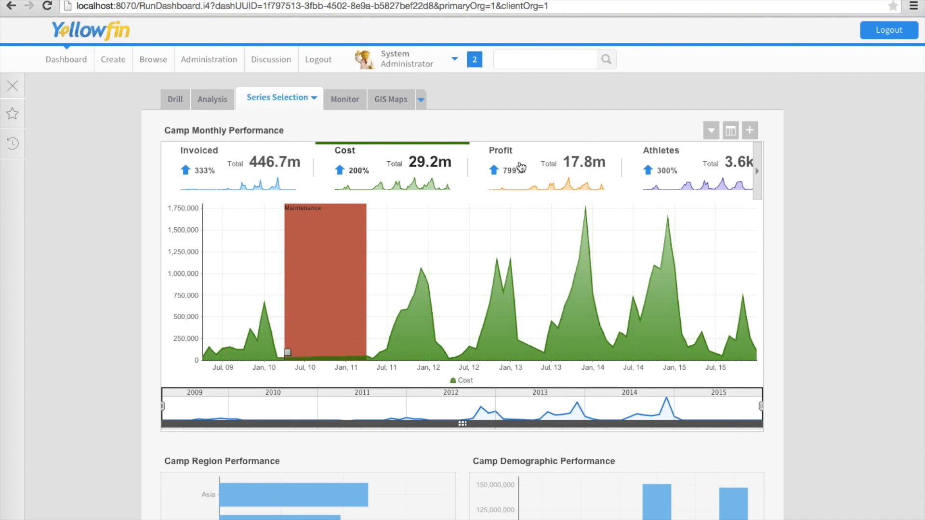
click(521, 167)
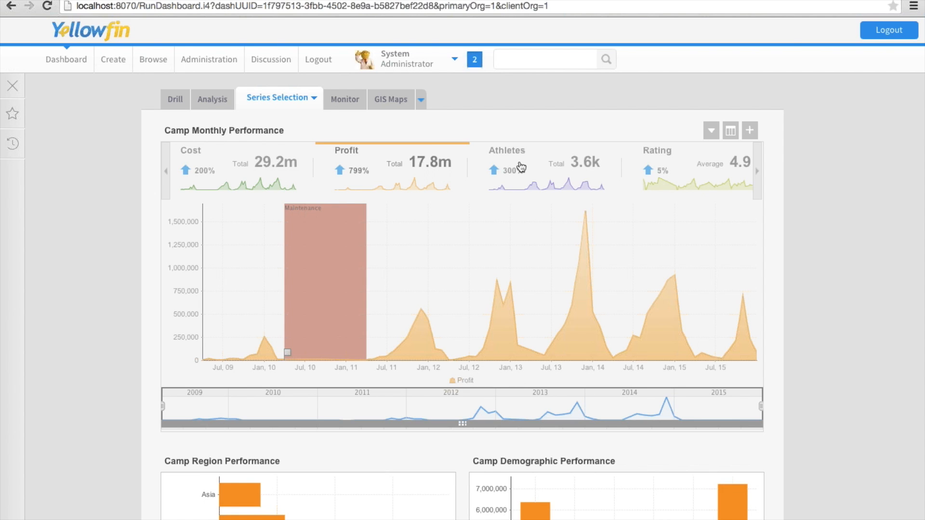
click(521, 167)
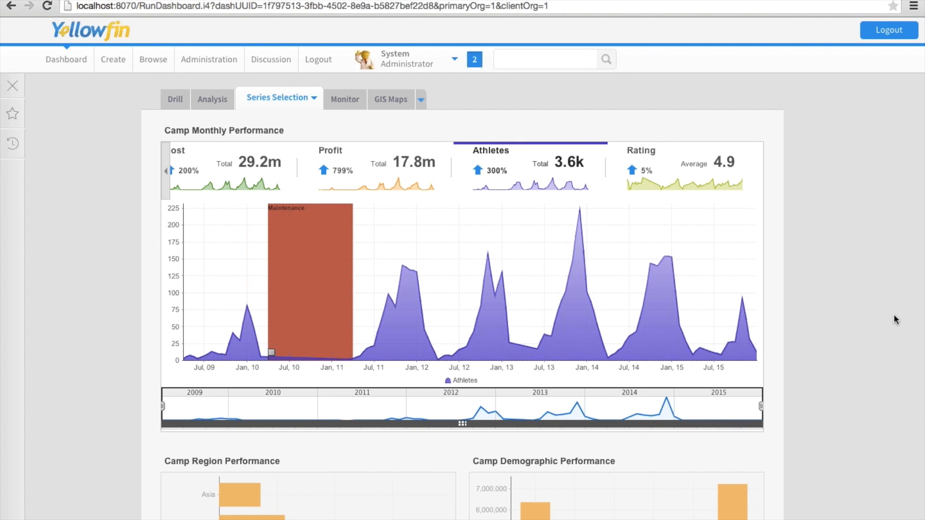
Narrow the Camp Monthly Performance time range to 2009 through the end of 2012.
scroll(848, 343, down, 1)
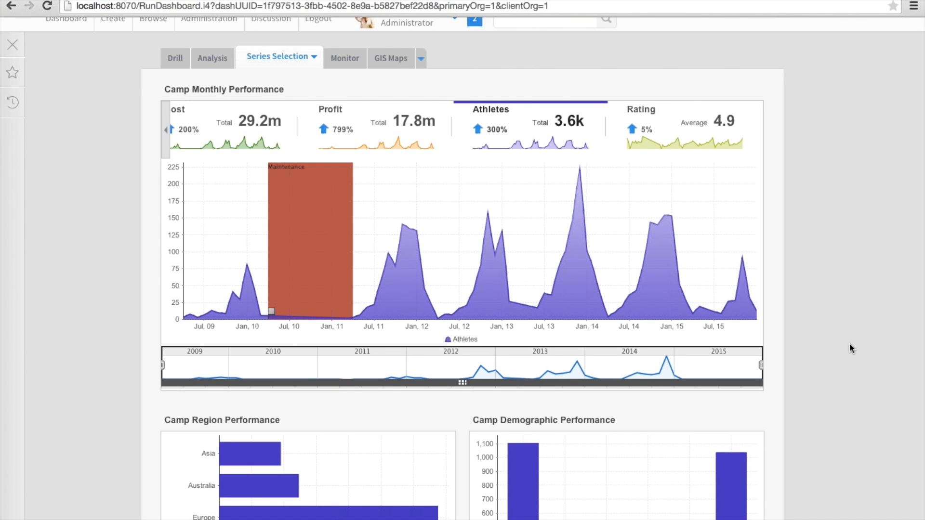
scroll(849, 343, down, 1)
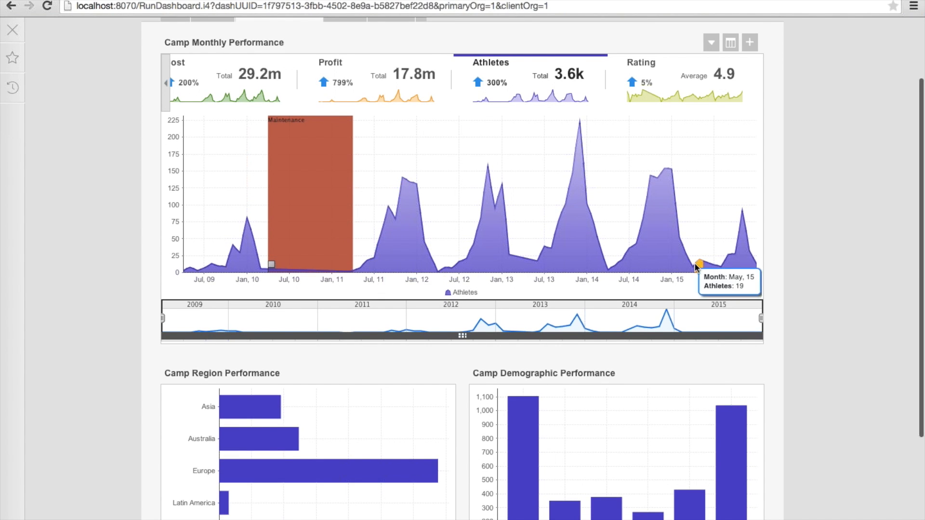
drag(761, 318, 487, 320)
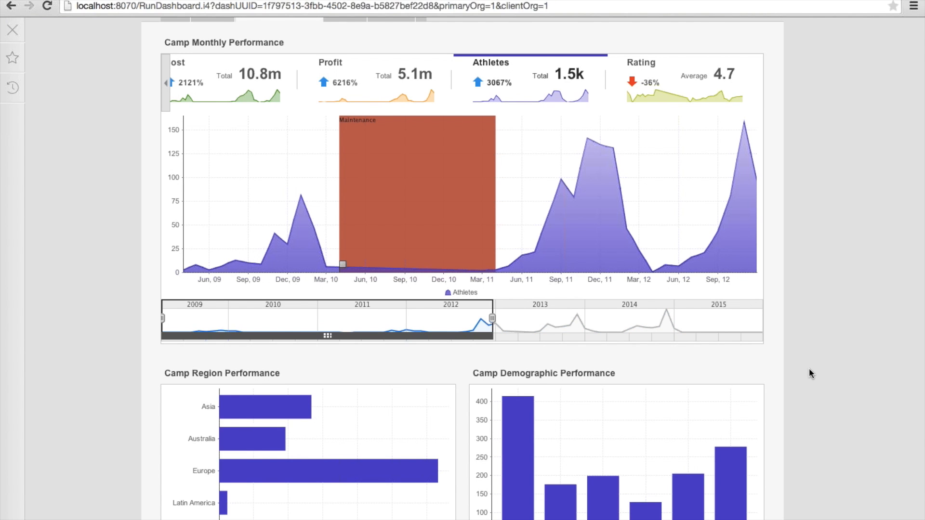
Switch the Camp Monthly Performance series to Cost and extend the time range back to the end of 2015.
scroll(810, 373, down, 1)
click(225, 58)
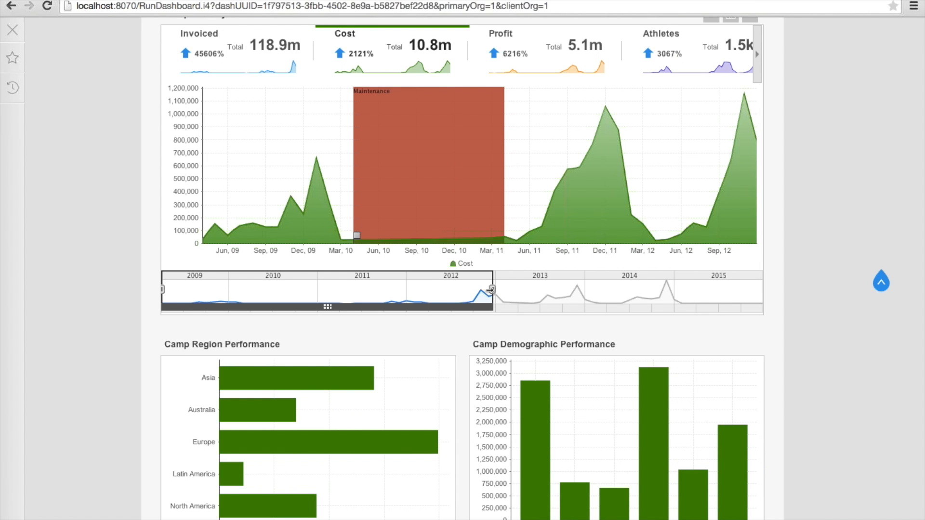
drag(505, 288, 863, 326)
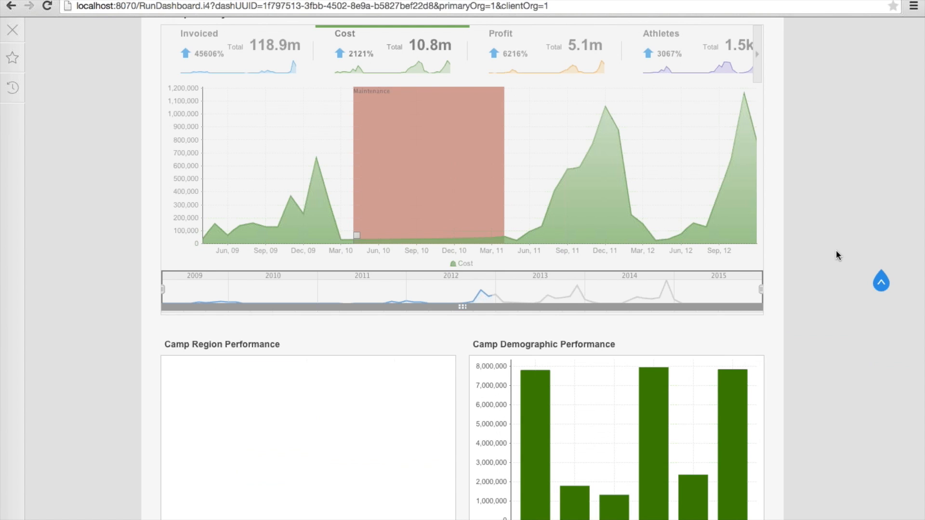
Open the Monitor dashboard and review the Athlete Invoice Summary and the KPI table below it.
scroll(836, 250, up, 3)
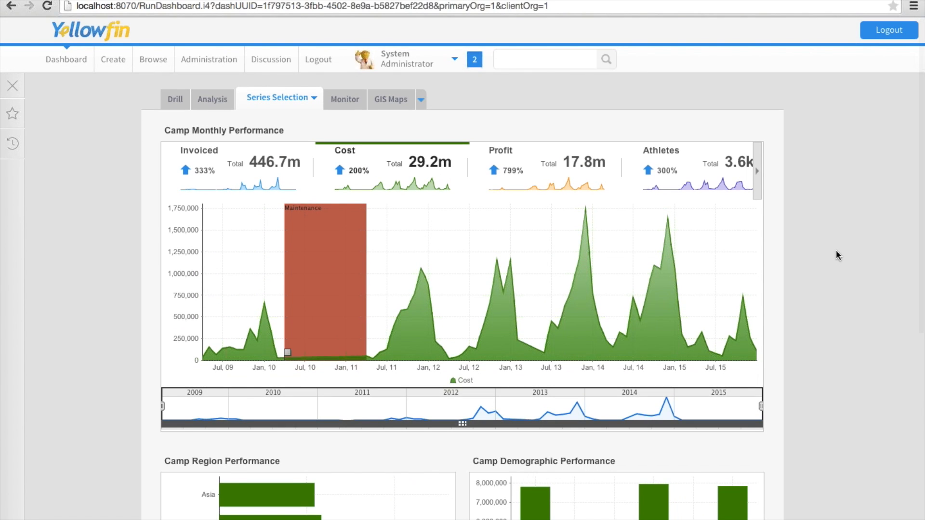
click(340, 99)
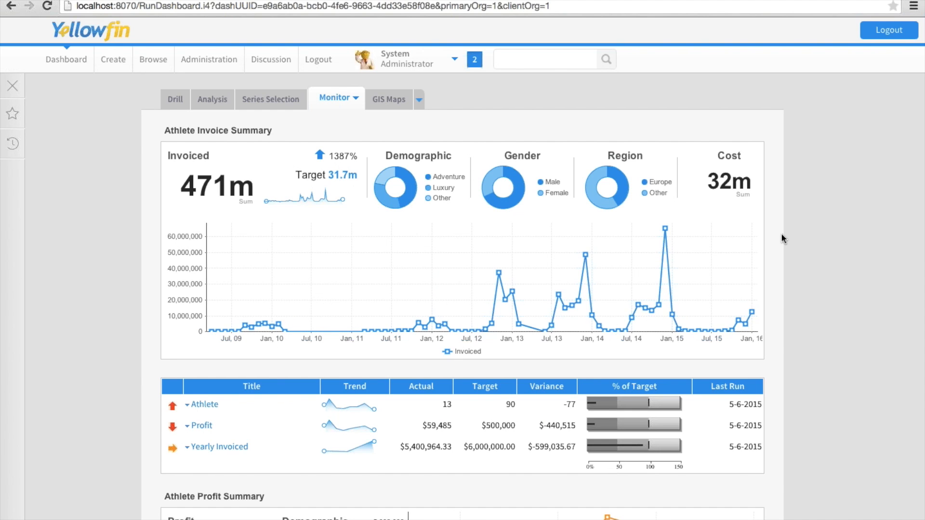
scroll(785, 238, down, 1)
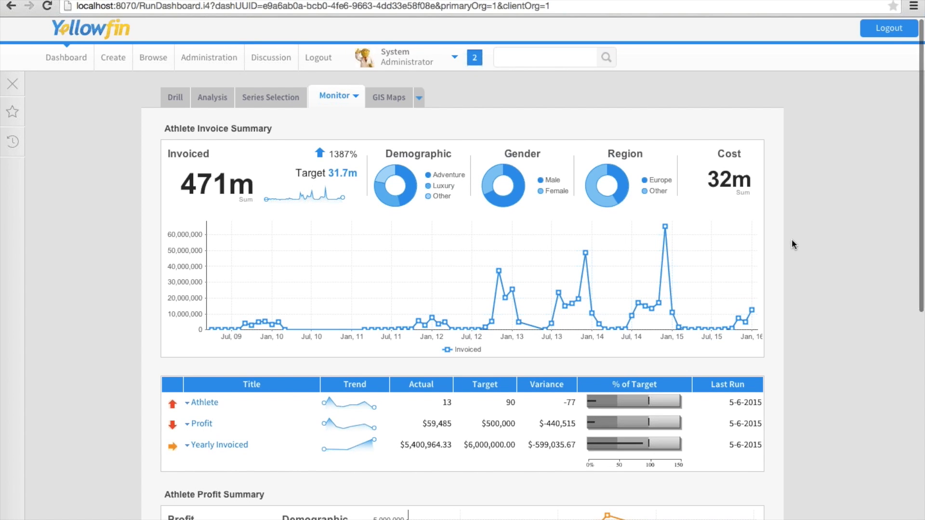
scroll(792, 240, down, 2)
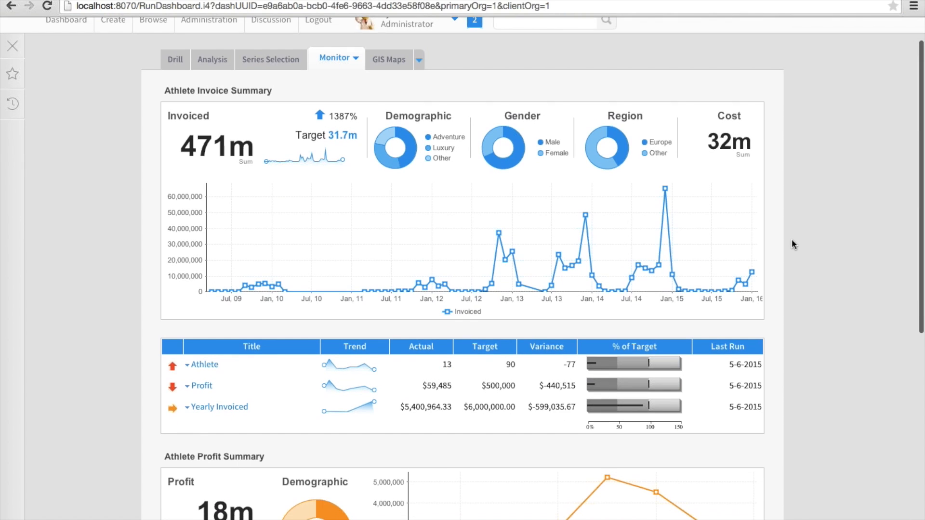
scroll(792, 240, down, 1)
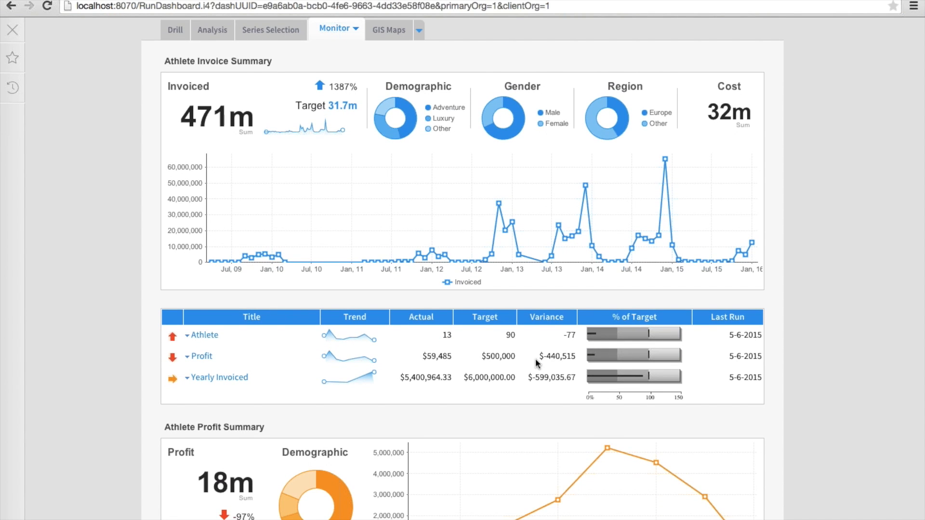
Open the Athlete KPI report from the Monitor dashboard's KPI table, review it and close it.
scroll(766, 349, down, 2)
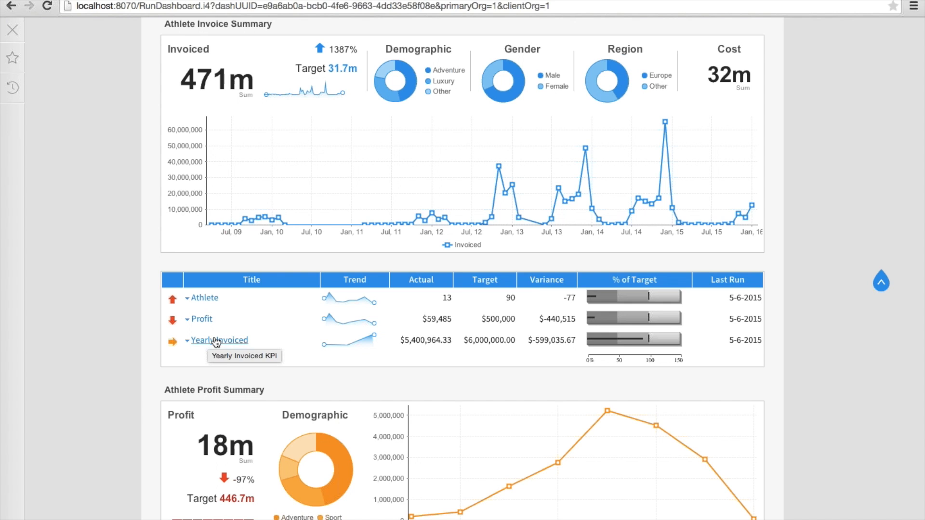
click(204, 299)
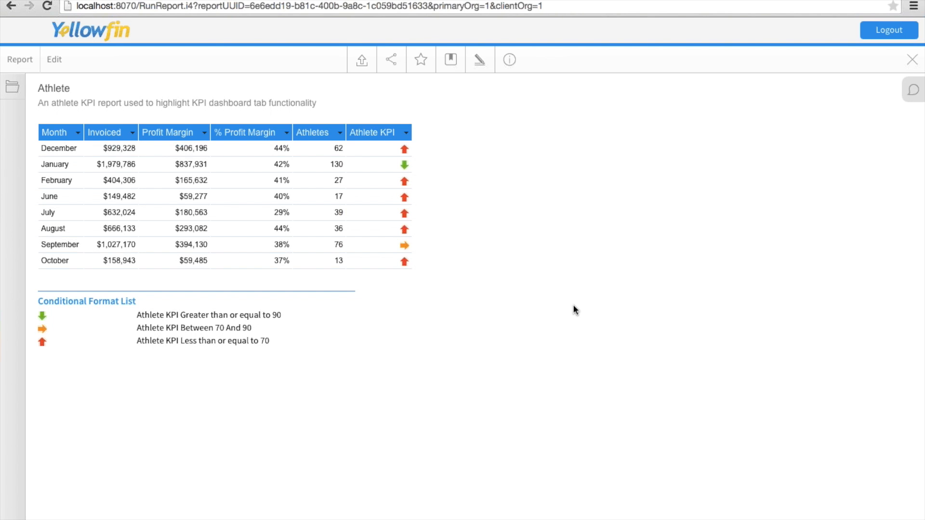
click(911, 60)
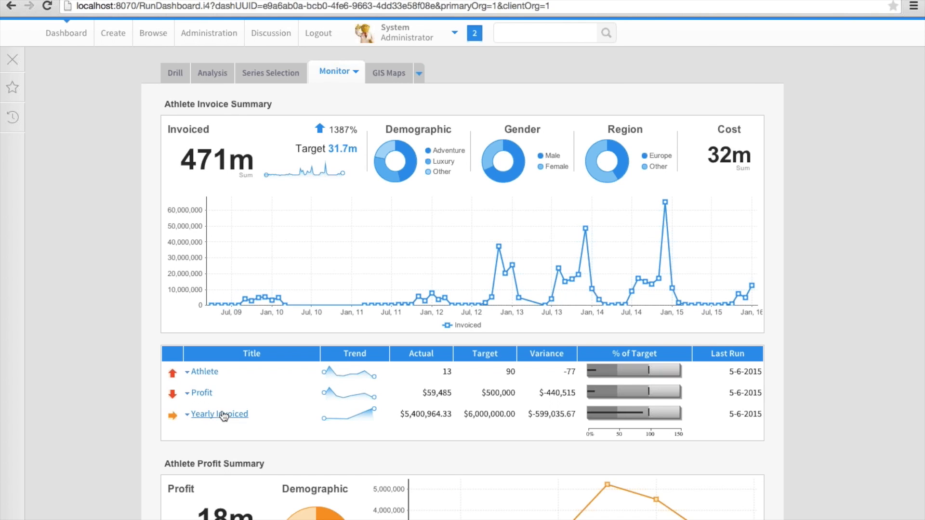
mouse_move(672, 254)
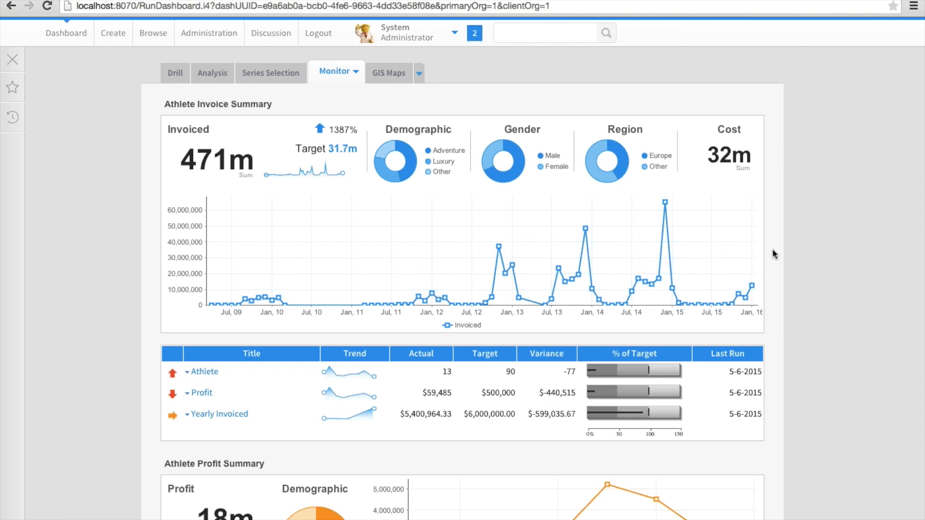
Open the GIS Maps dashboard and look through its region, heat, Google and athlete maps.
scroll(803, 205, up, 1)
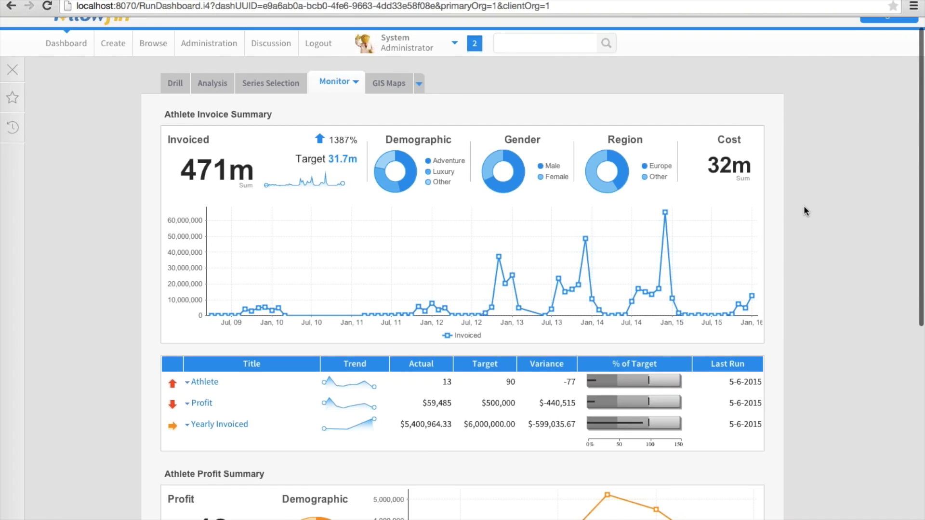
scroll(803, 205, up, 1)
click(385, 98)
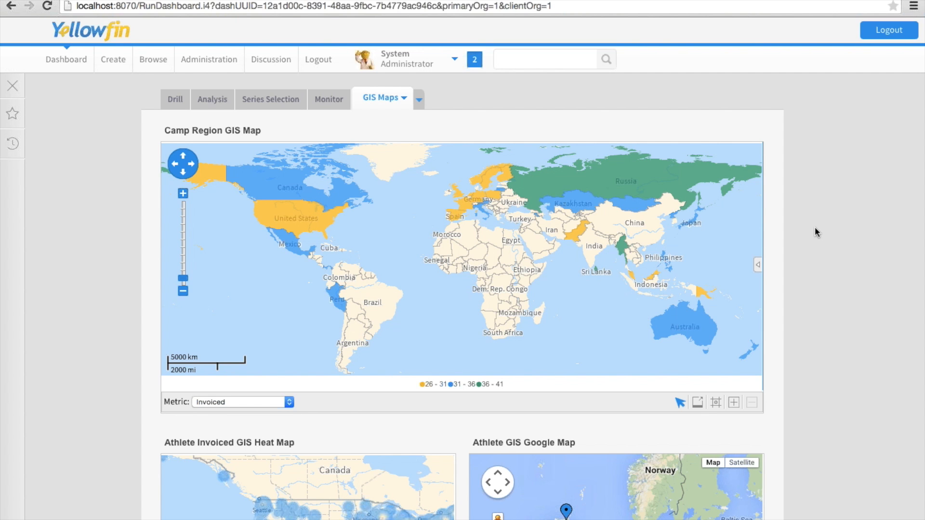
scroll(816, 231, down, 5)
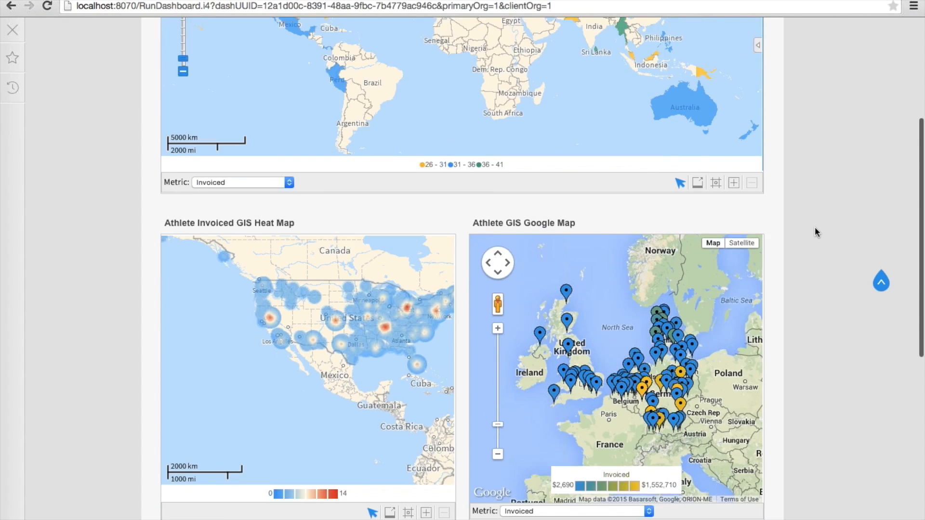
scroll(815, 231, down, 5)
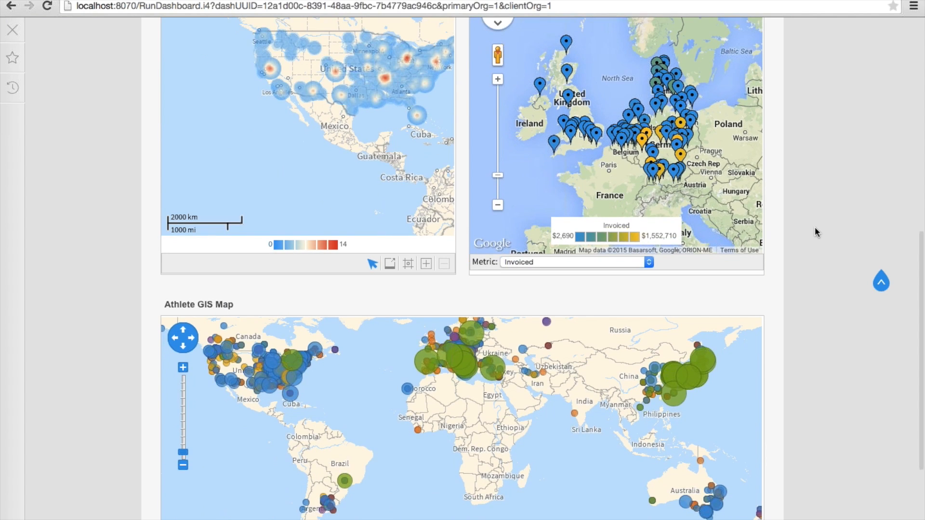
scroll(814, 227, down, 3)
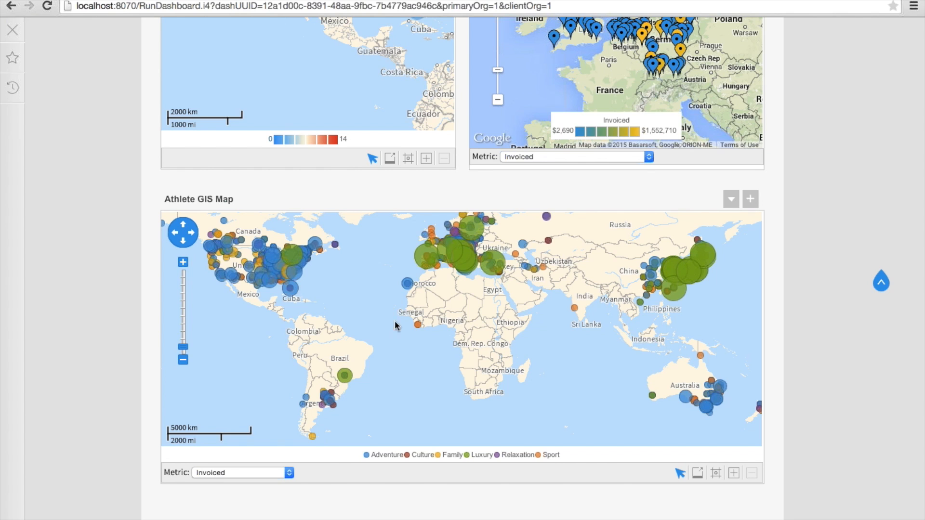
Inspect the details of individual athlete bubbles over Europe and East Asia on the Athlete GIS Map.
mouse_move(317, 255)
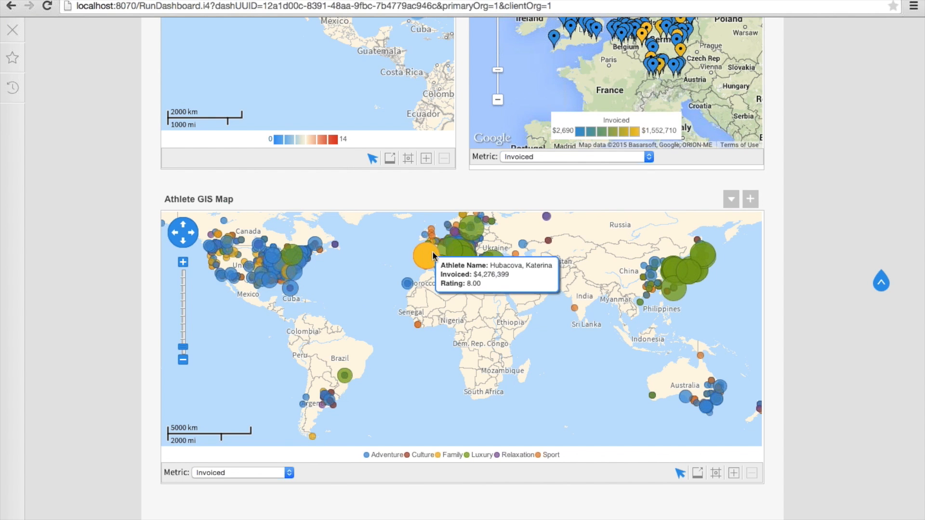
mouse_move(492, 266)
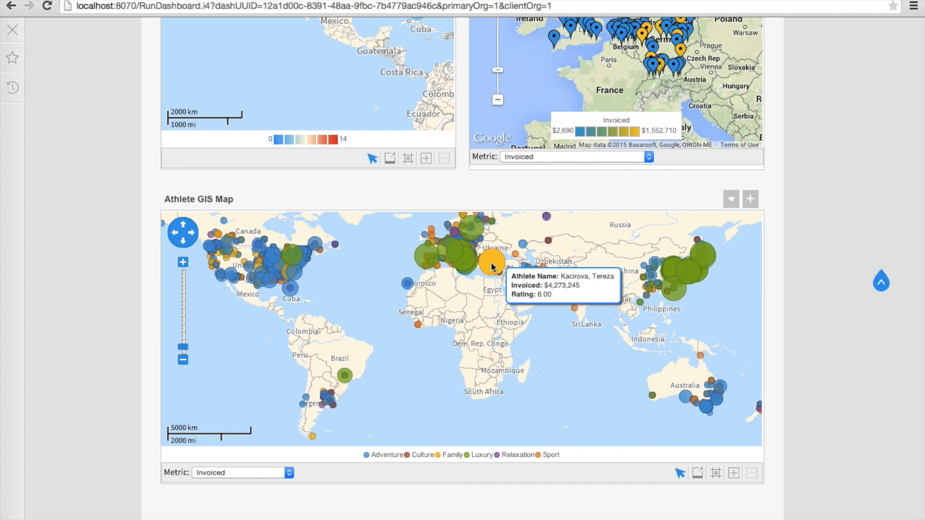
mouse_move(449, 242)
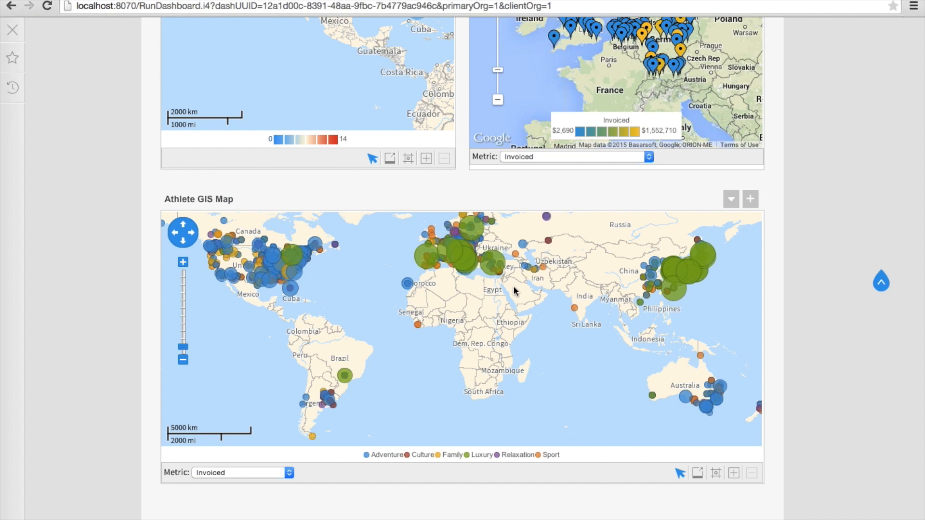
mouse_move(687, 275)
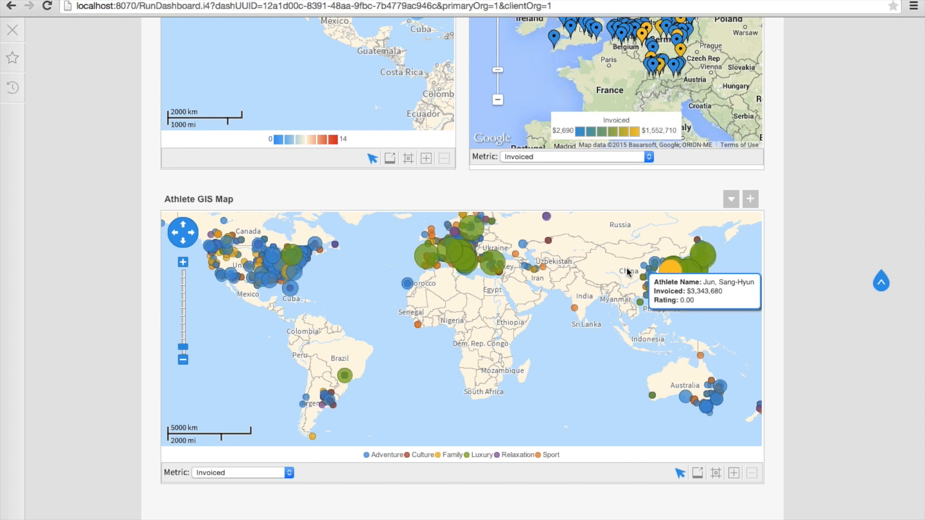
Zoom the Athlete GIS Map in two levels on central Europe.
click(735, 473)
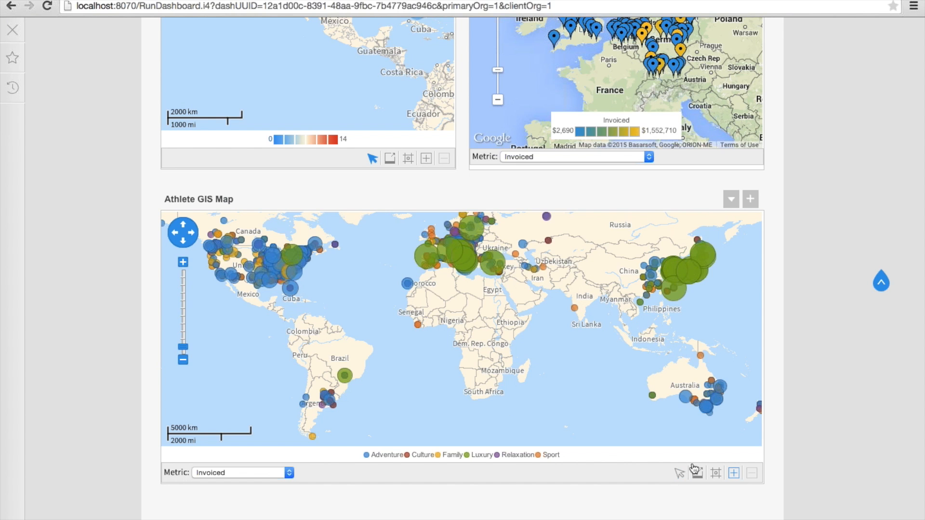
click(471, 265)
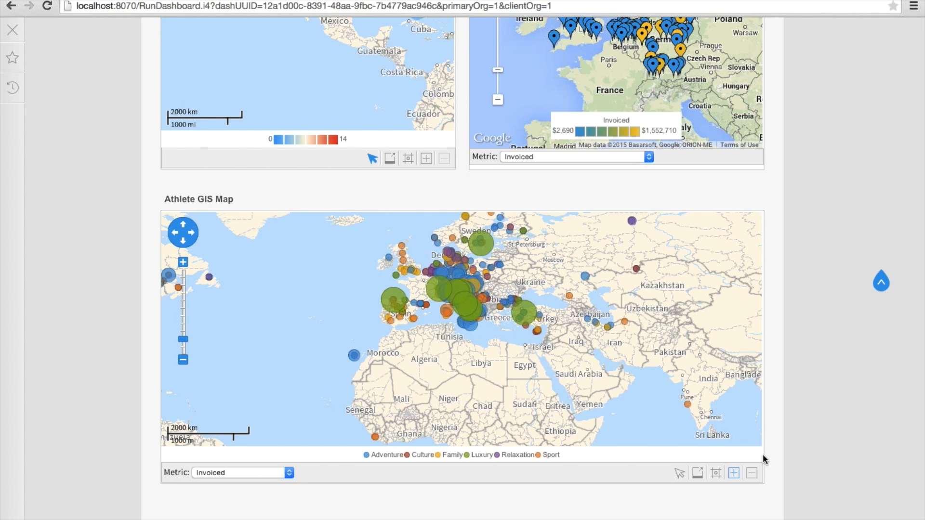
mouse_move(762, 453)
click(455, 278)
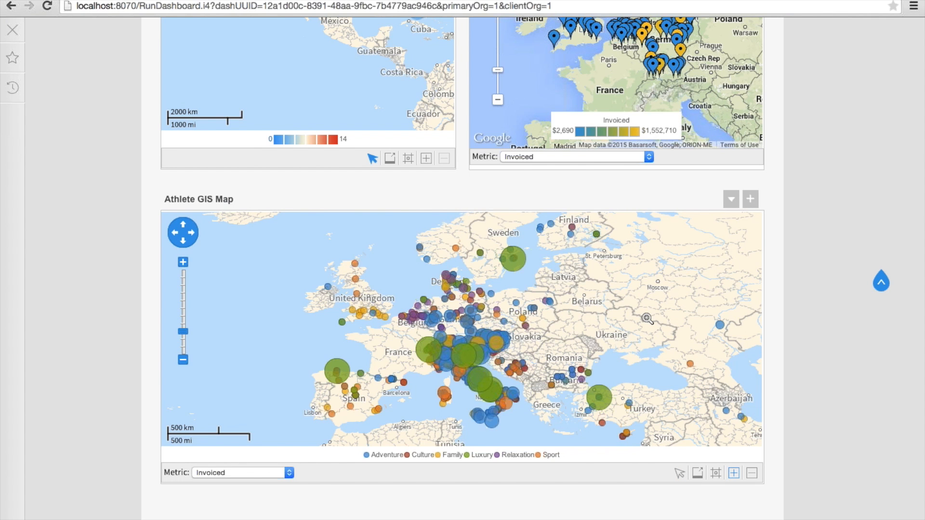
Zoom the Athlete GIS Google Map in and pan it to centre on Germany.
scroll(817, 269, up, 1)
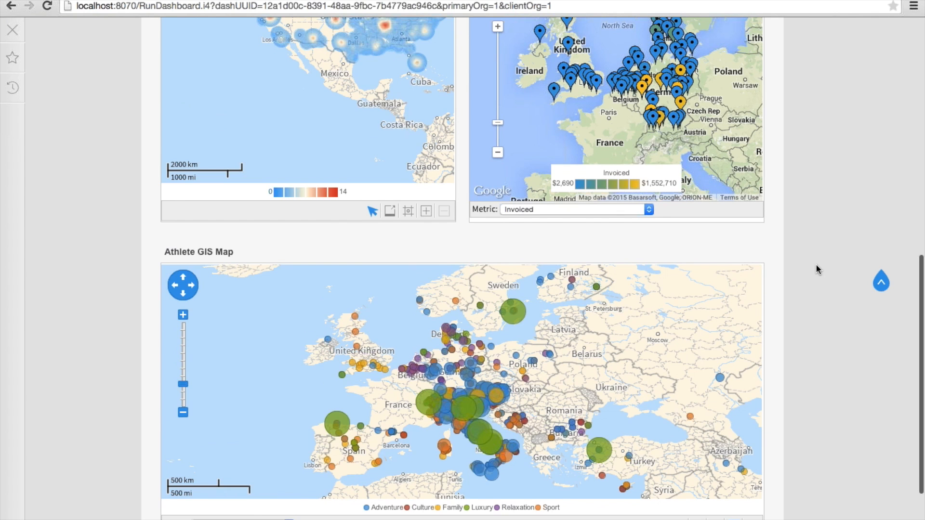
scroll(817, 269, up, 4)
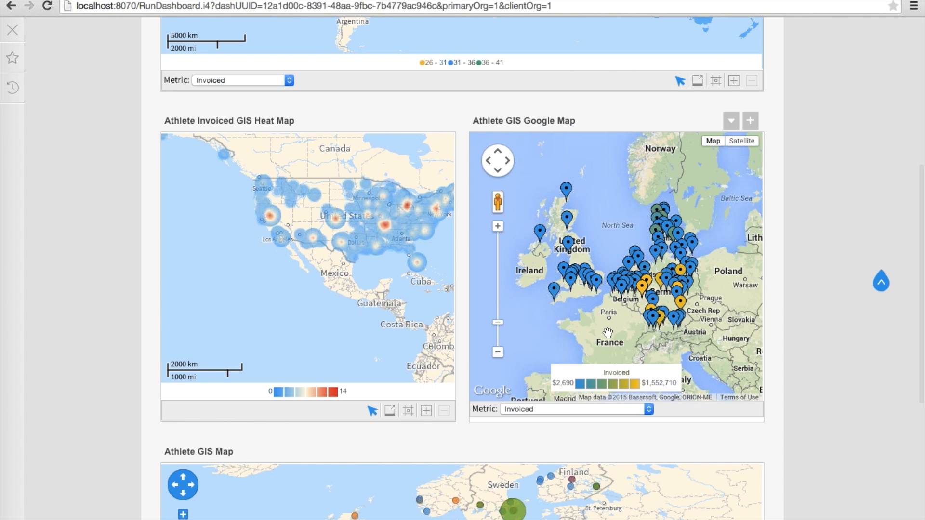
double_click(626, 326)
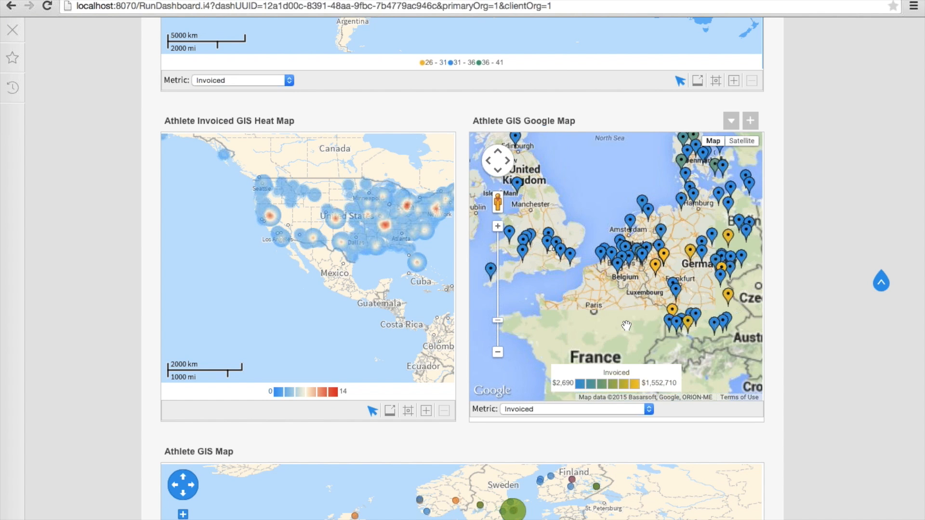
drag(589, 314, 494, 297)
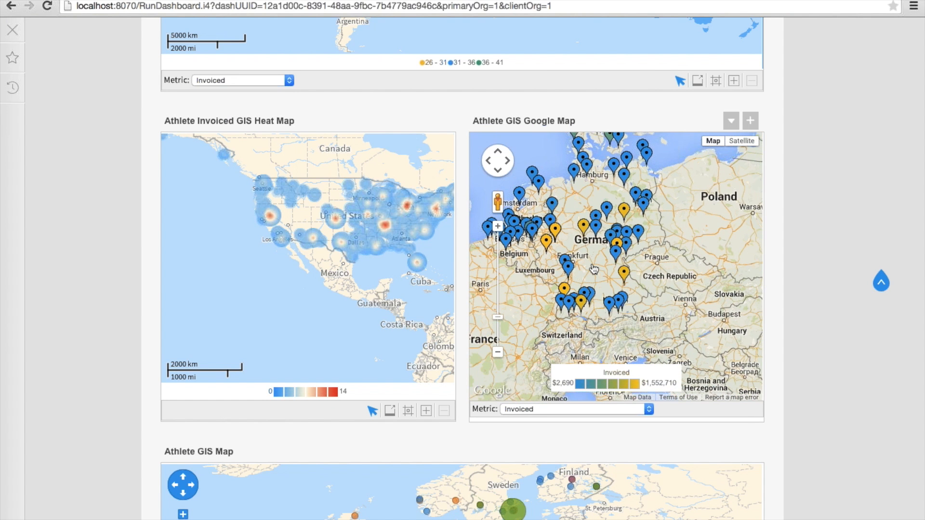
drag(659, 270, 670, 306)
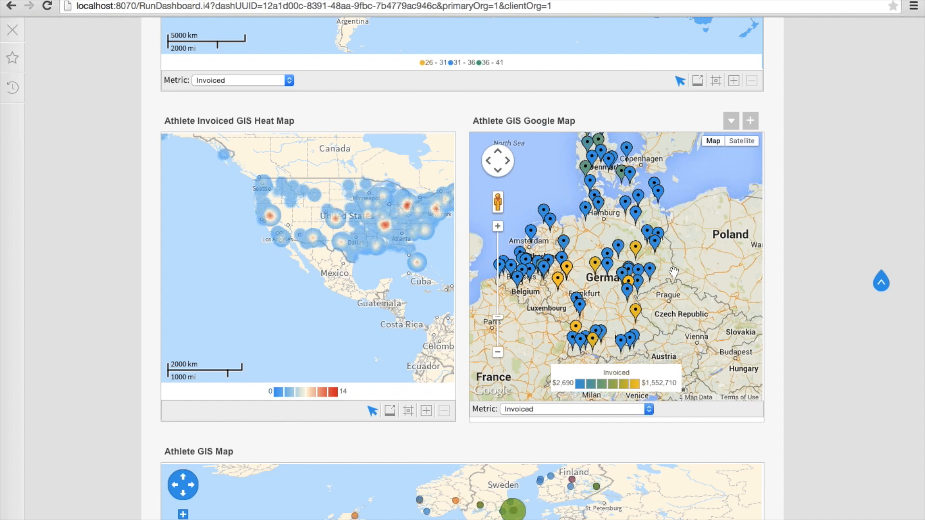
Inspect a yellow athlete marker in Germany on the Athlete GIS Google Map, open its linked report and close it.
click(591, 264)
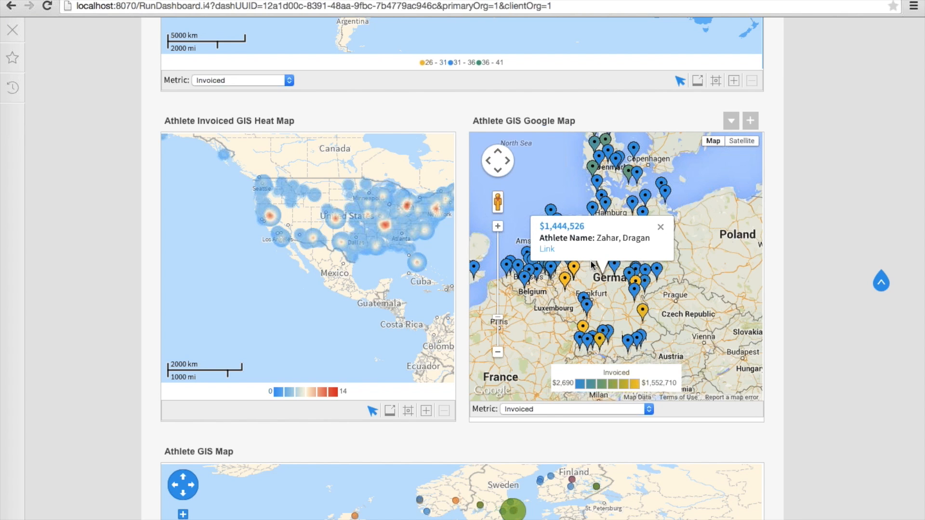
click(660, 229)
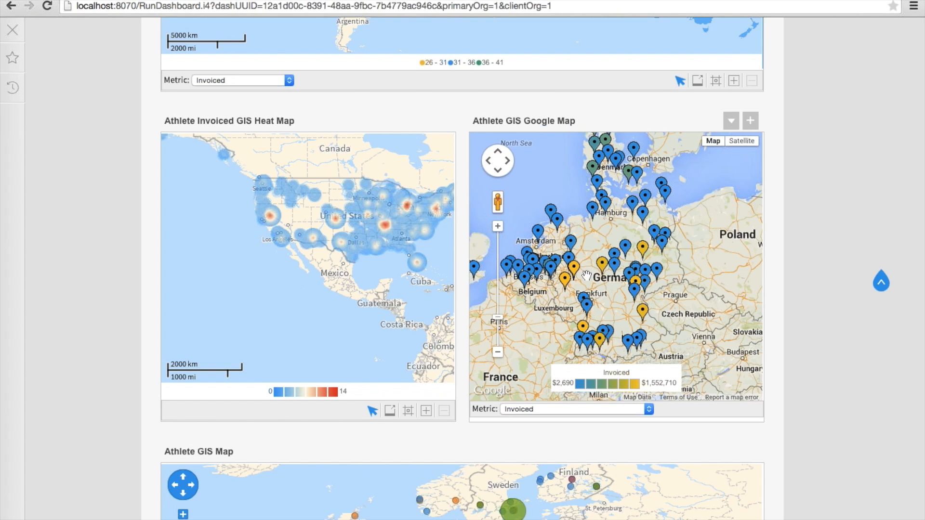
click(602, 267)
click(547, 249)
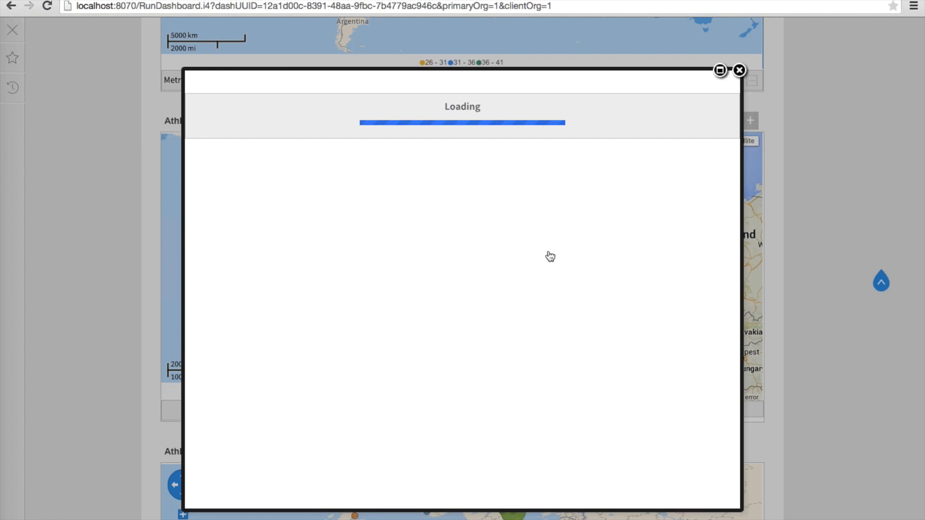
click(739, 70)
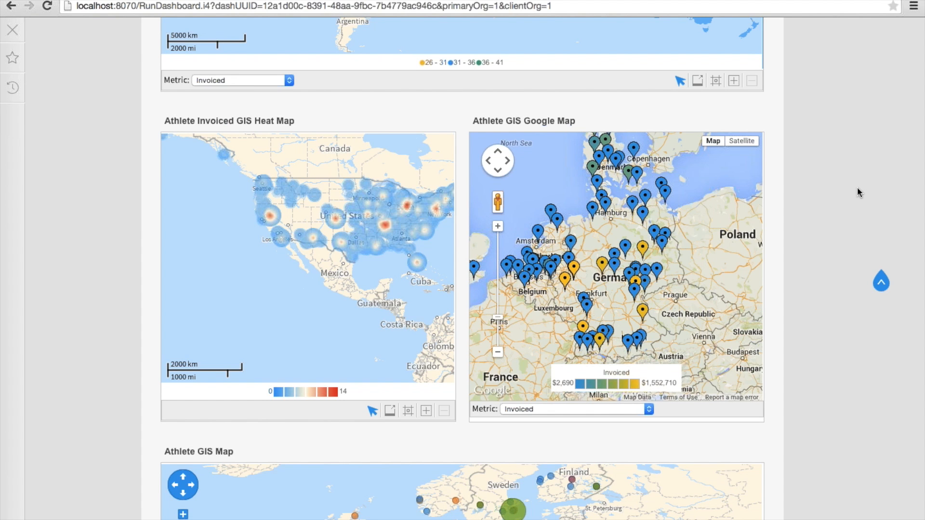
Switch the Camp Region GIS Map's metric to Athletes, to Profit and finally to Avg Age.
scroll(857, 193, up, 7)
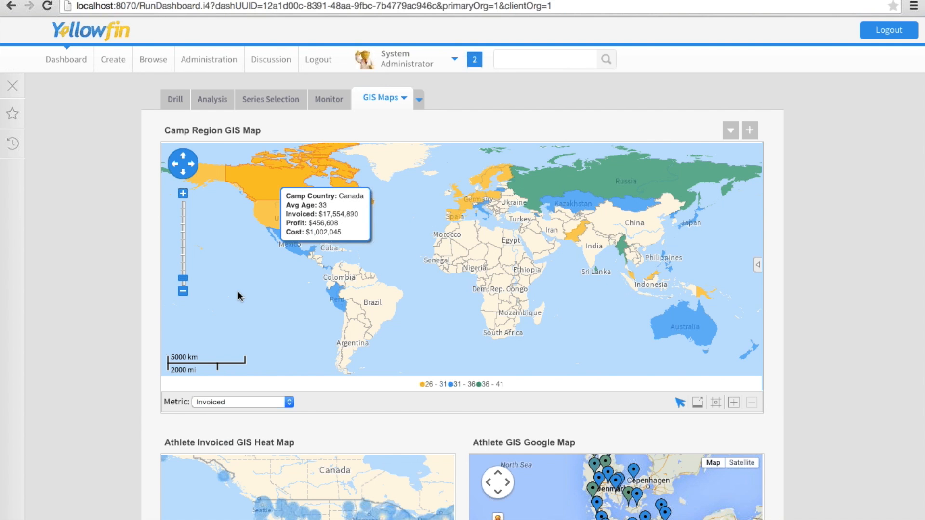
click(246, 405)
click(229, 418)
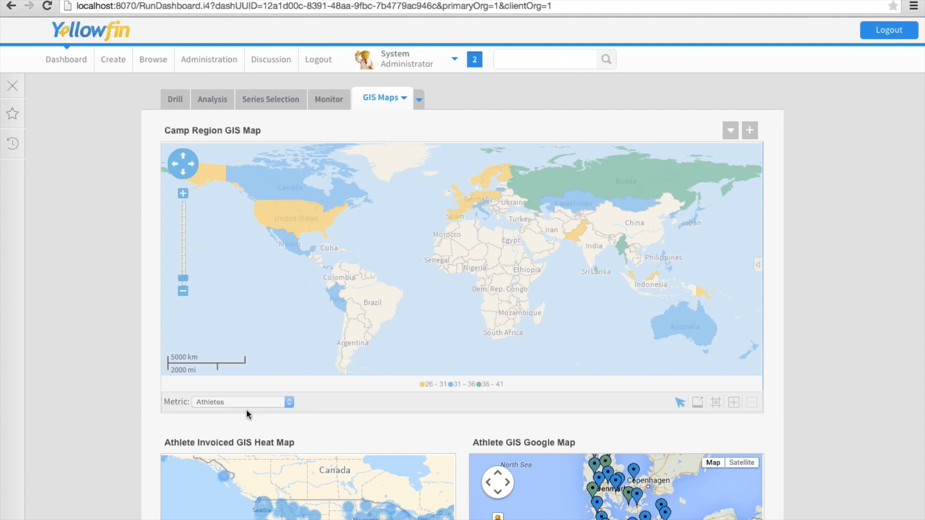
click(243, 404)
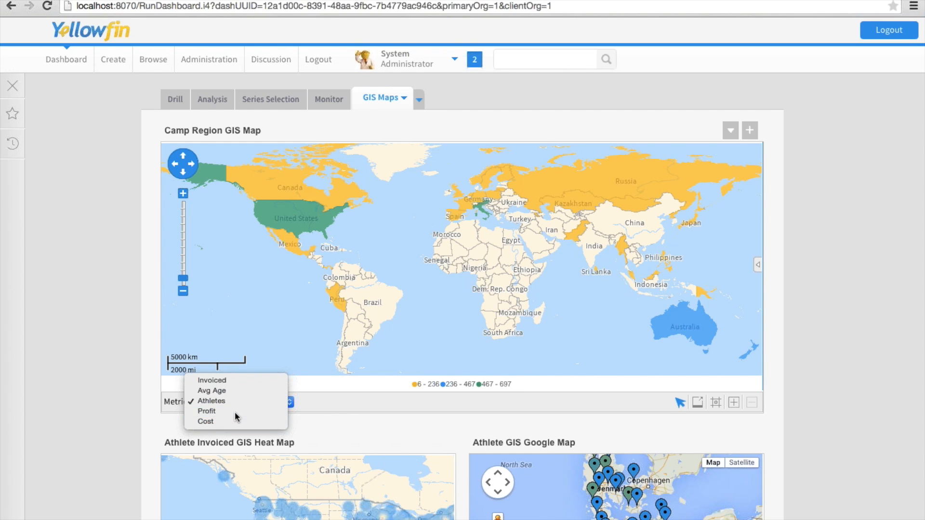
click(236, 411)
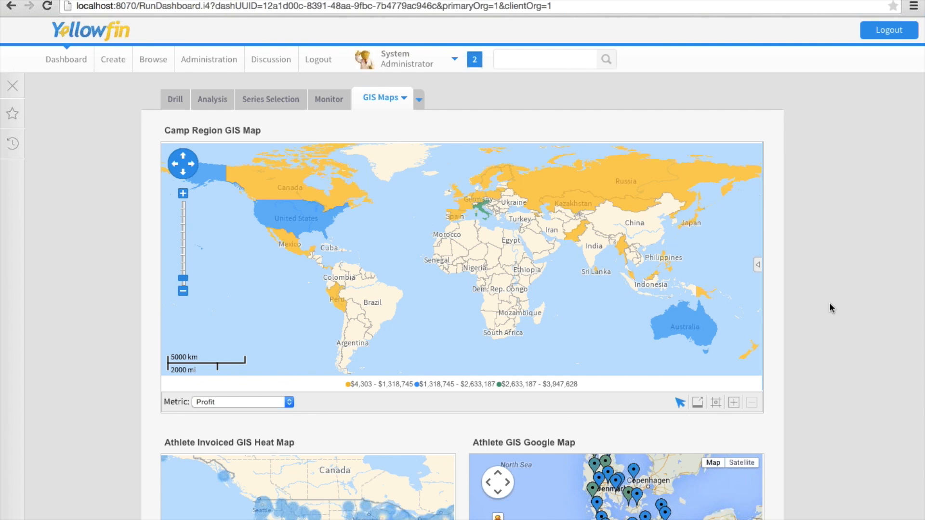
click(248, 402)
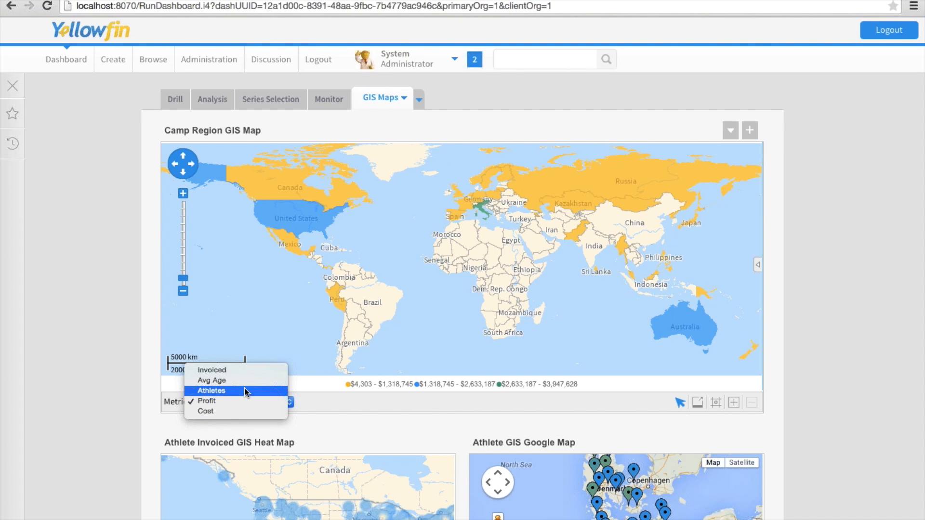
click(248, 381)
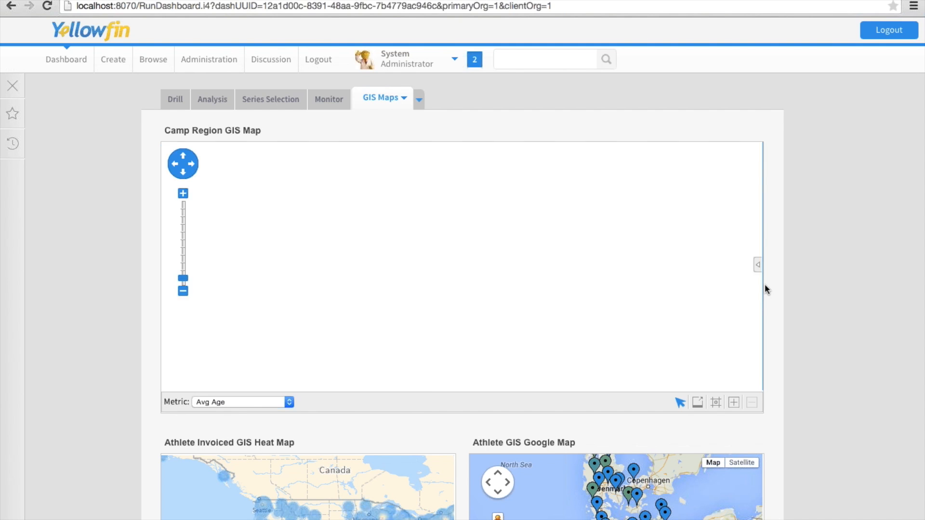
Overlay the Athlete Location layer on the Camp Region GIS Map and refresh the map.
click(757, 265)
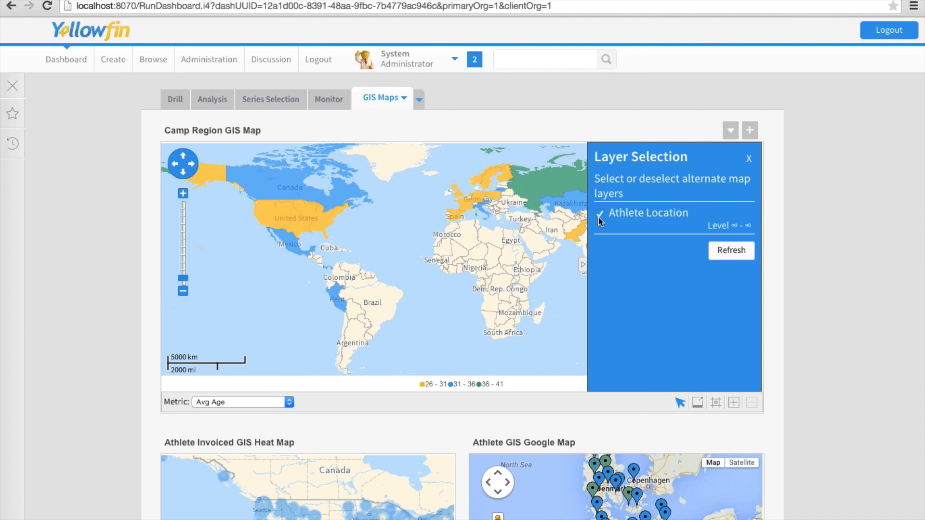
click(739, 252)
Examine the athlete locations around Italy up close on the Camp Region GIS Map and restore its full world view.
click(733, 402)
click(485, 205)
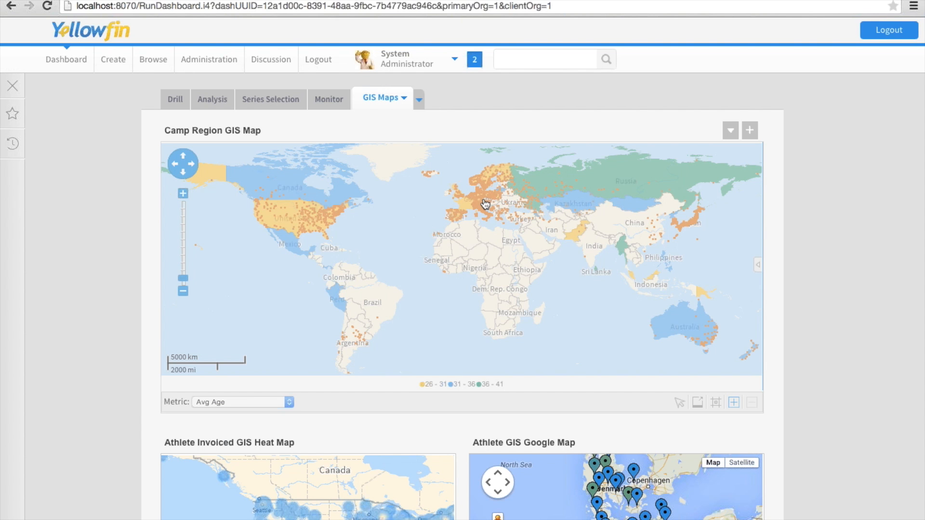
click(466, 300)
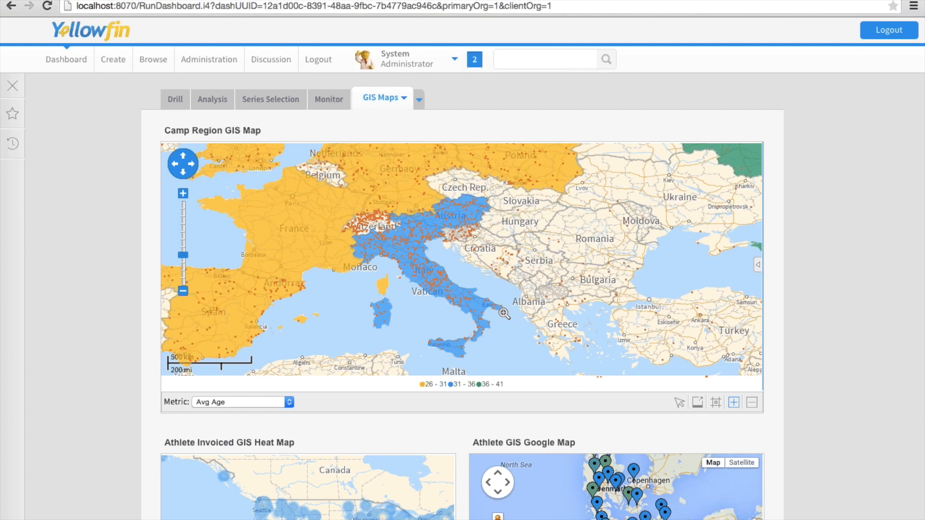
click(680, 405)
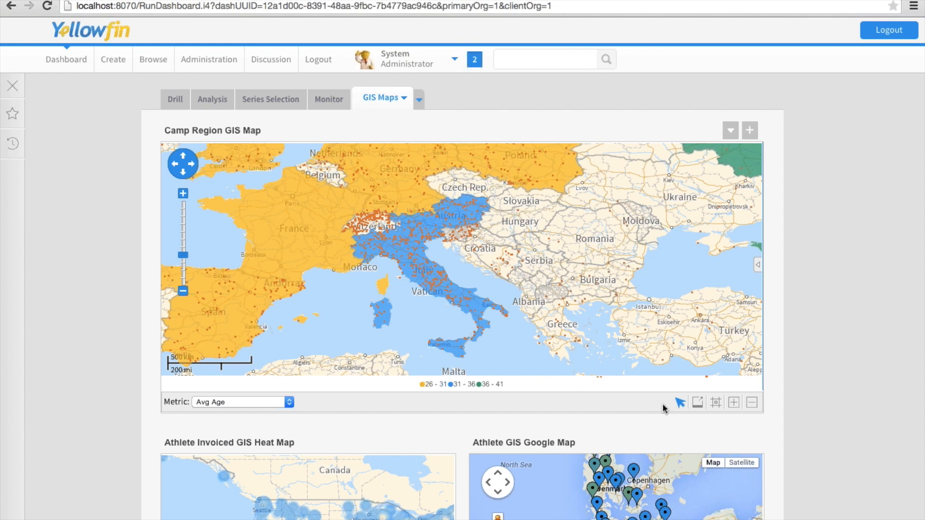
click(698, 402)
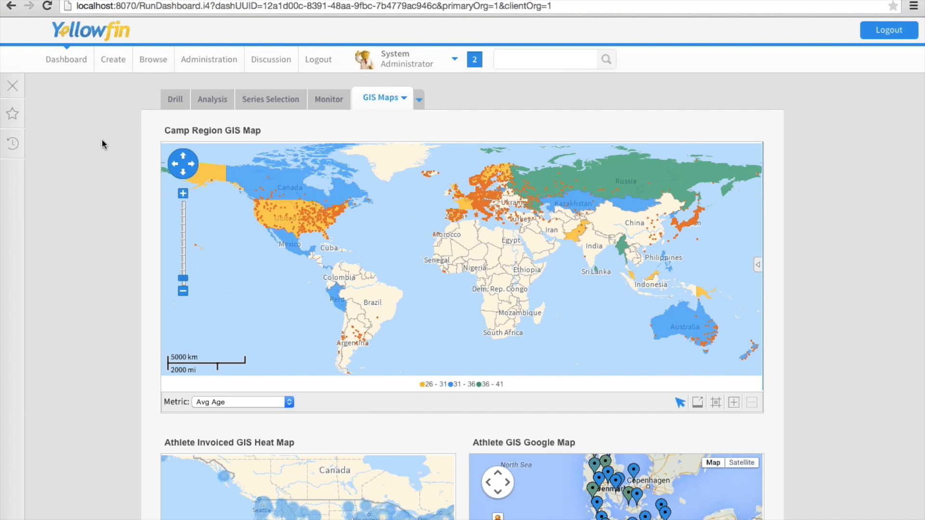
Create a new report using the Ski Team (Demo) view as its data source.
click(61, 62)
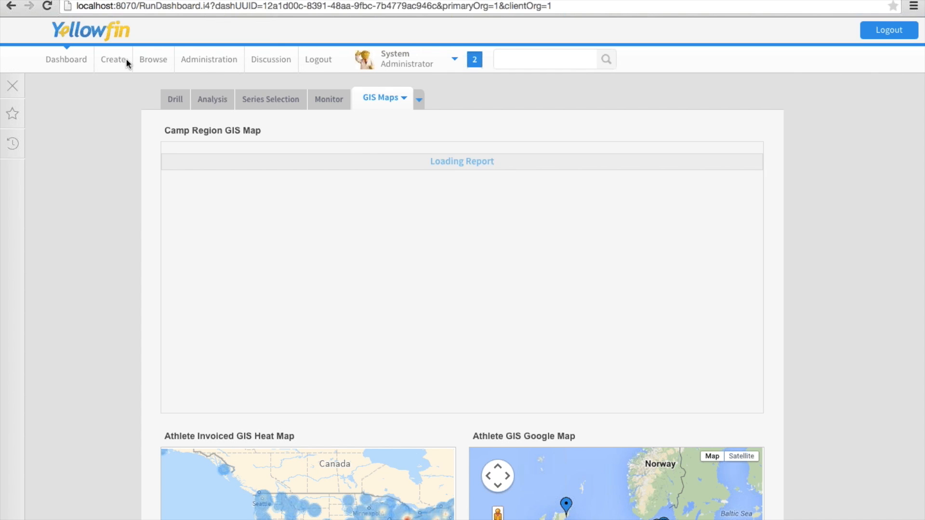
mouse_move(125, 59)
click(137, 106)
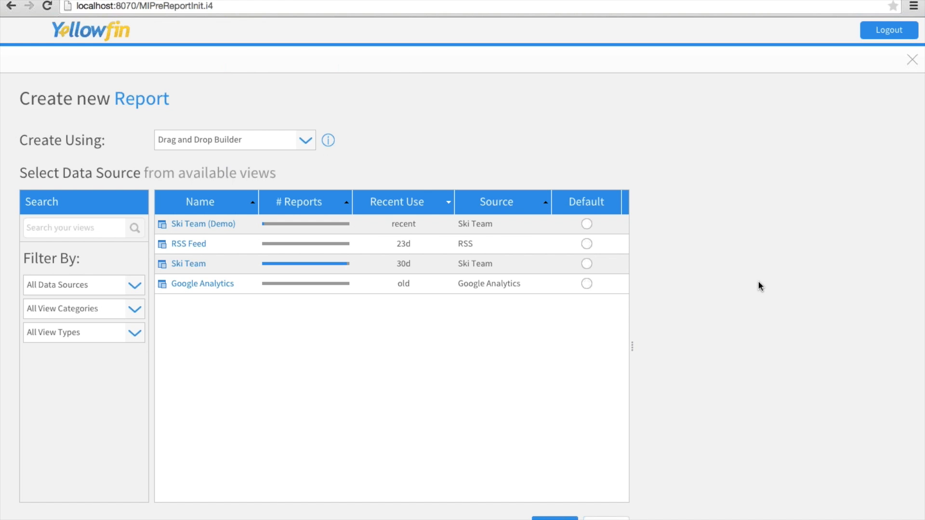
click(214, 226)
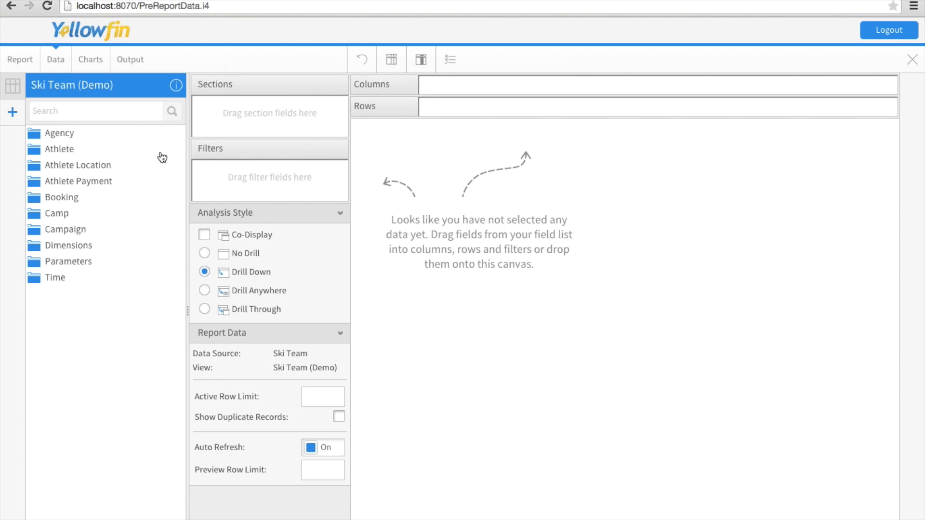
Add Athlete Region, Invoiced Amount and Invoice Estimate from the athlete folders to the report as columns.
click(93, 167)
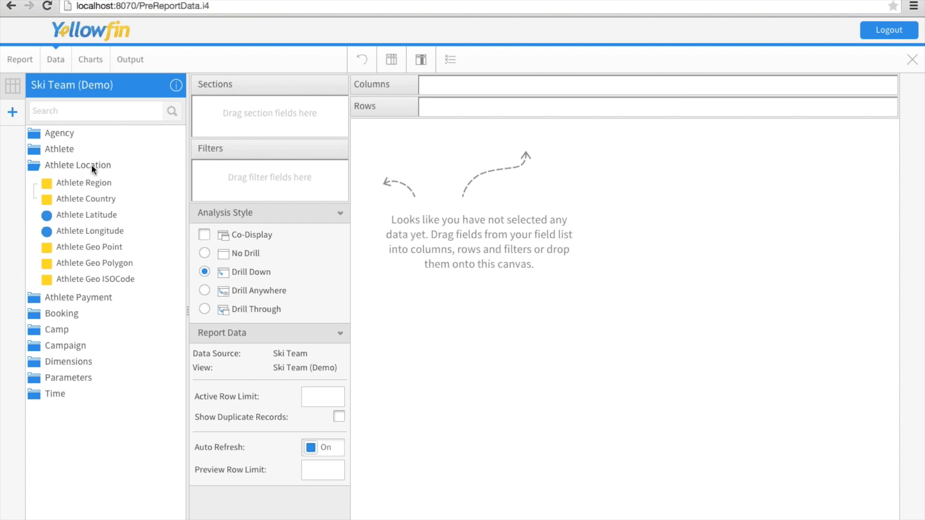
drag(72, 183, 724, 264)
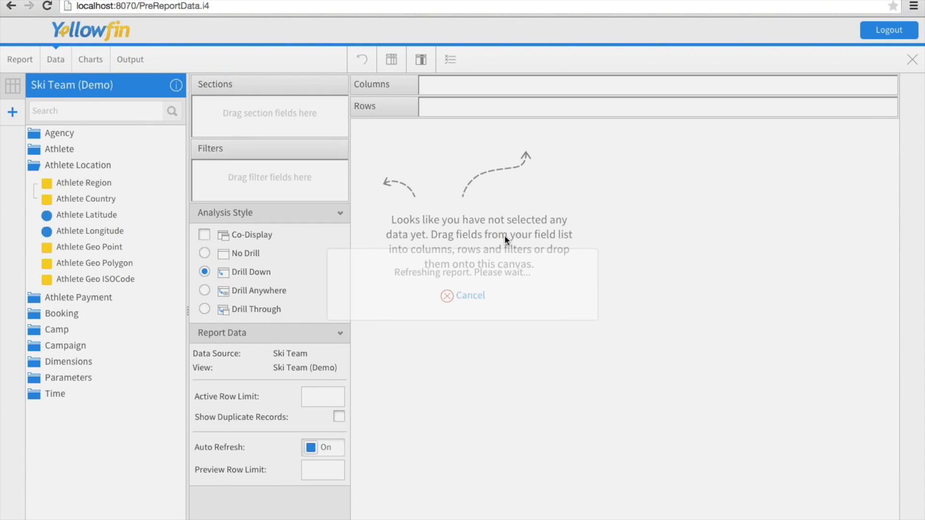
click(78, 299)
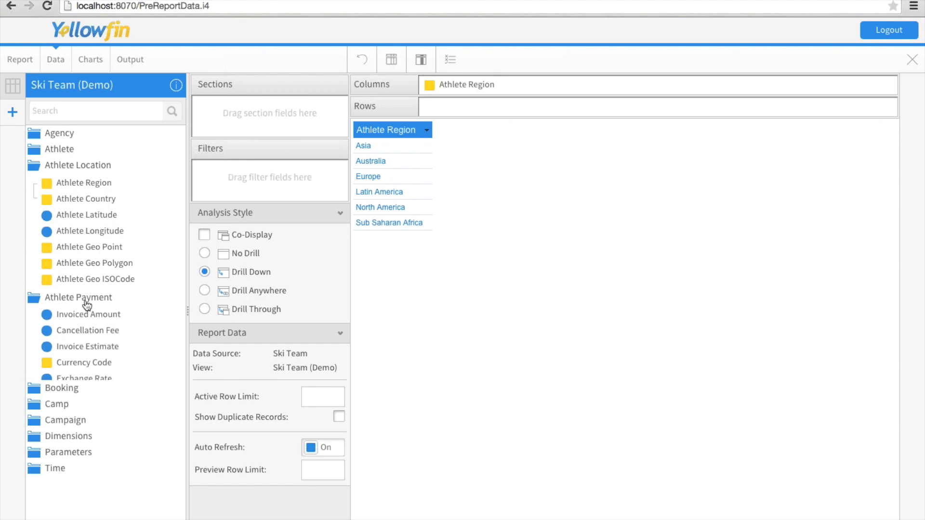
drag(151, 313, 528, 311)
scroll(76, 406, down, 1)
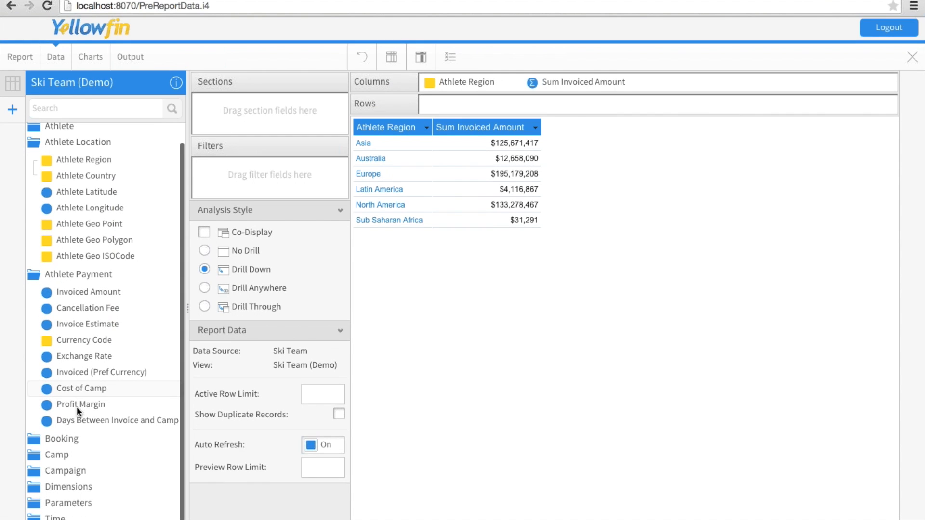
drag(83, 328, 584, 314)
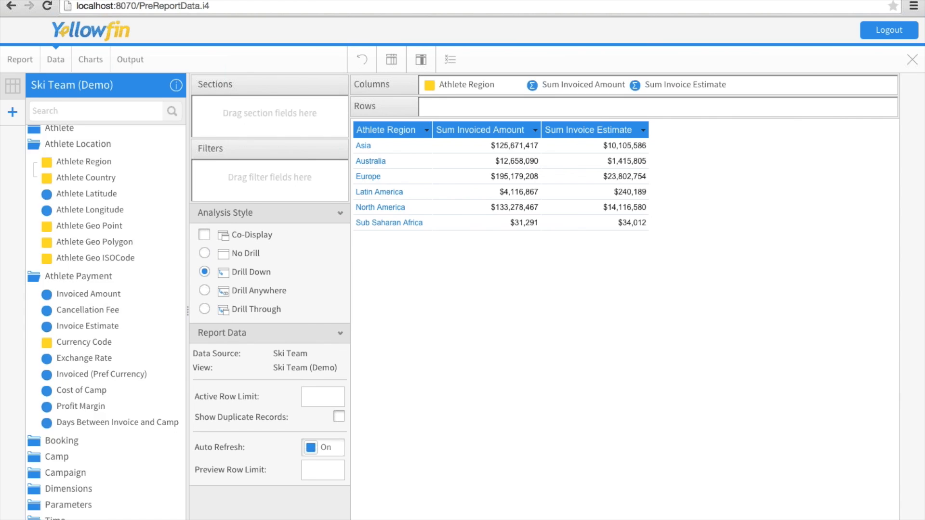
Add the Year field from the Time folder to the report and make it the first column, before Athlete Region.
scroll(93, 289, down, 6)
drag(62, 407, 473, 225)
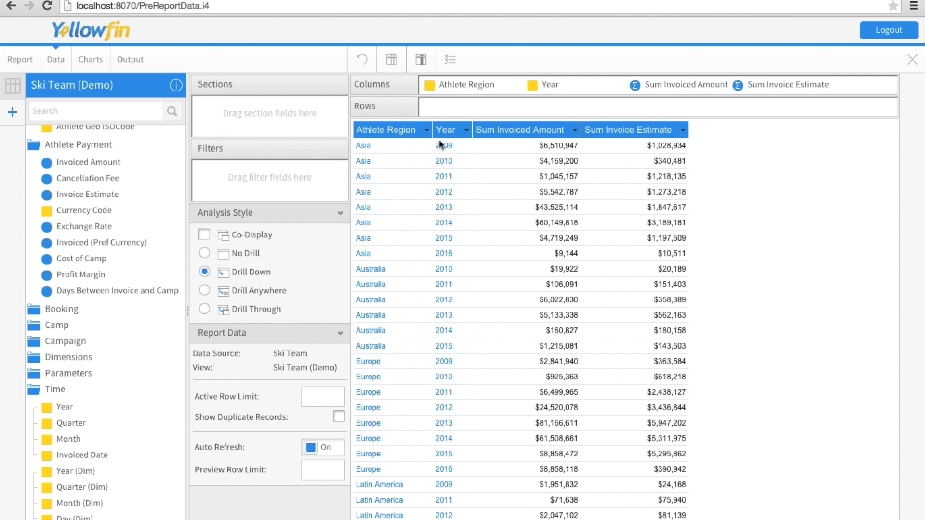
drag(458, 130, 355, 136)
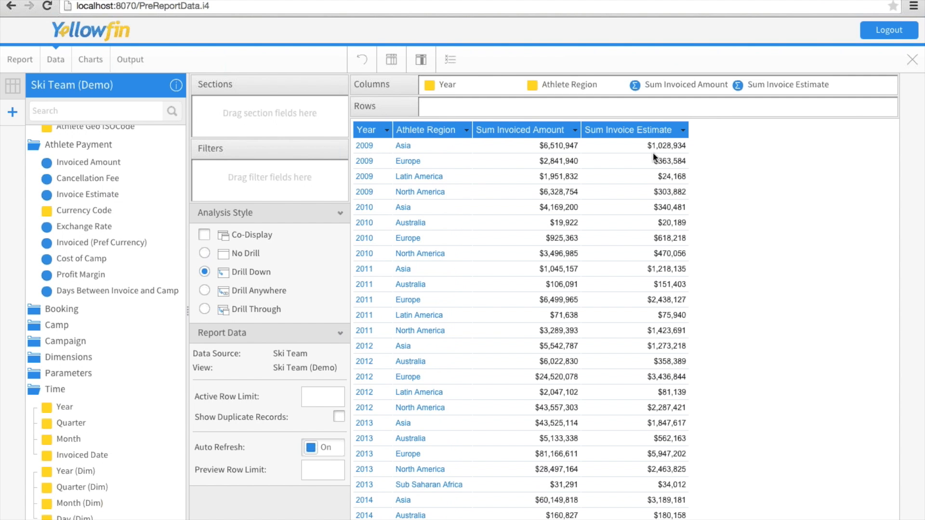
Try Athlete Region as a row field for a cross-tab layout and return it to the columns after Year.
drag(566, 86, 518, 105)
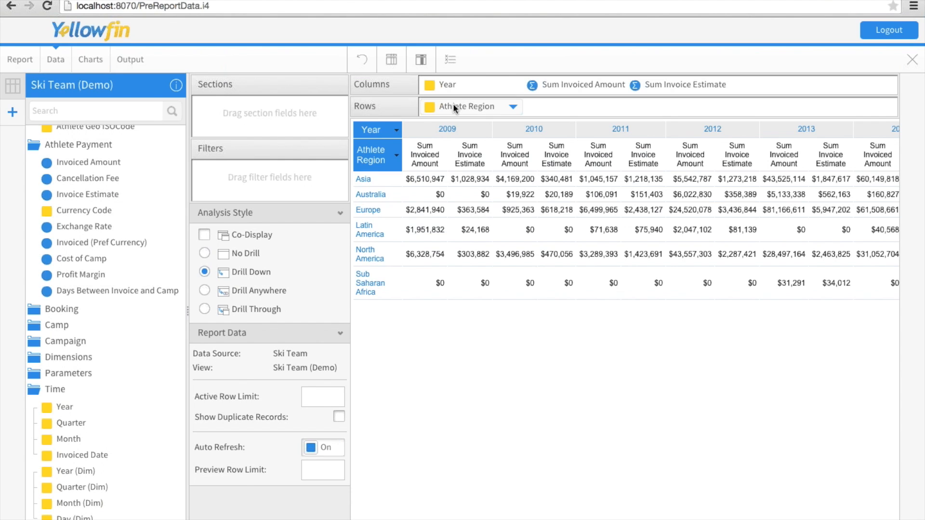
drag(454, 107, 525, 86)
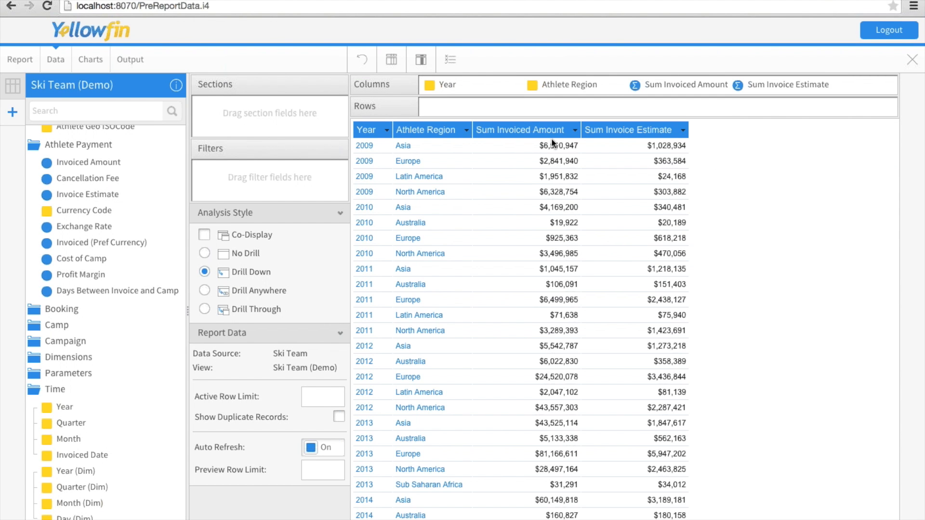
Make Athlete Region the first column, and add Demographic and Age at Camp from the Athlete folder as report filters.
drag(424, 129, 370, 128)
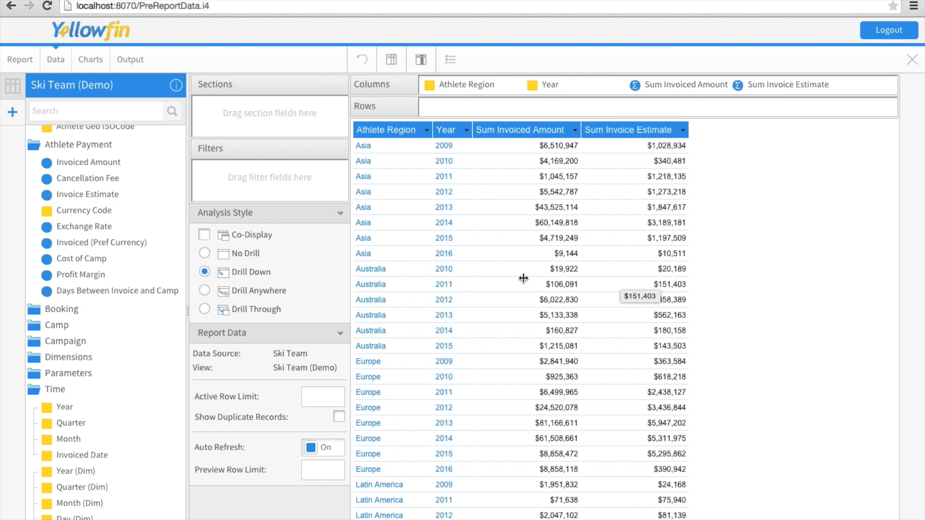
scroll(76, 145, up, 3)
scroll(72, 146, up, 2)
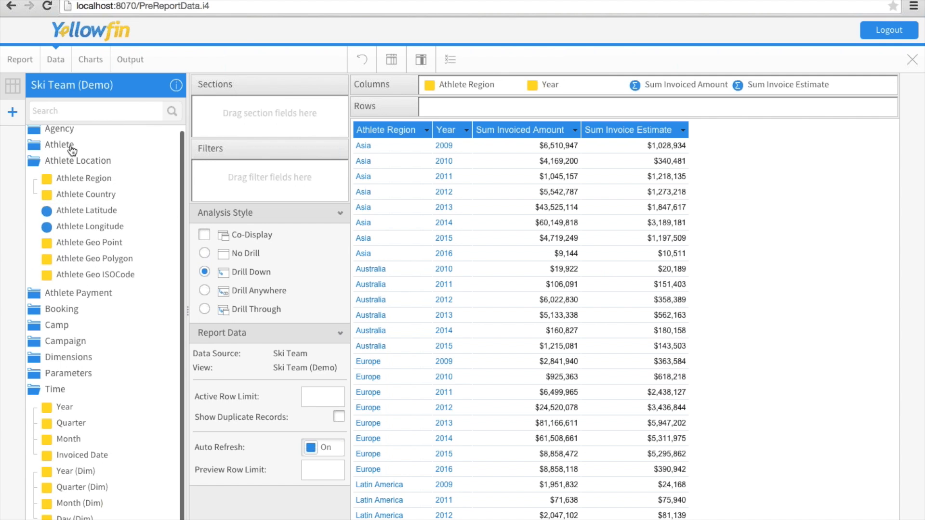
click(57, 164)
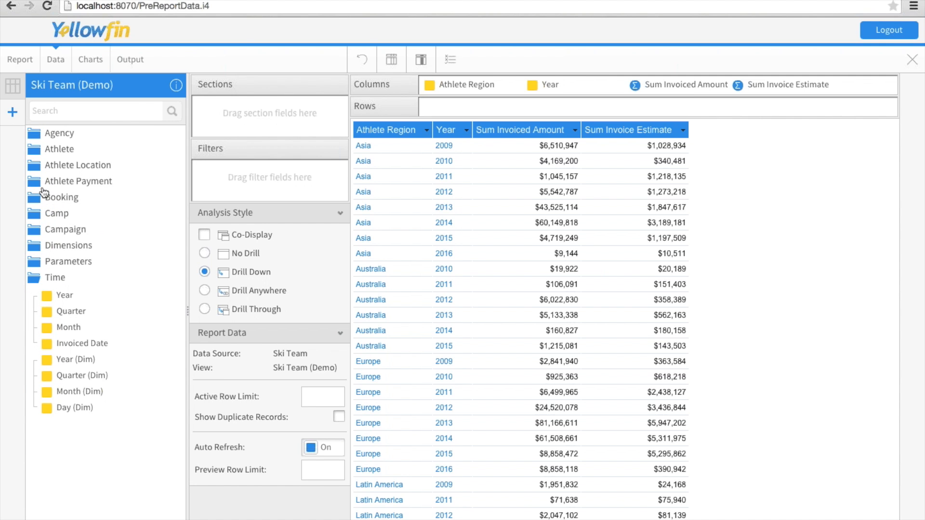
click(62, 149)
drag(96, 215, 274, 171)
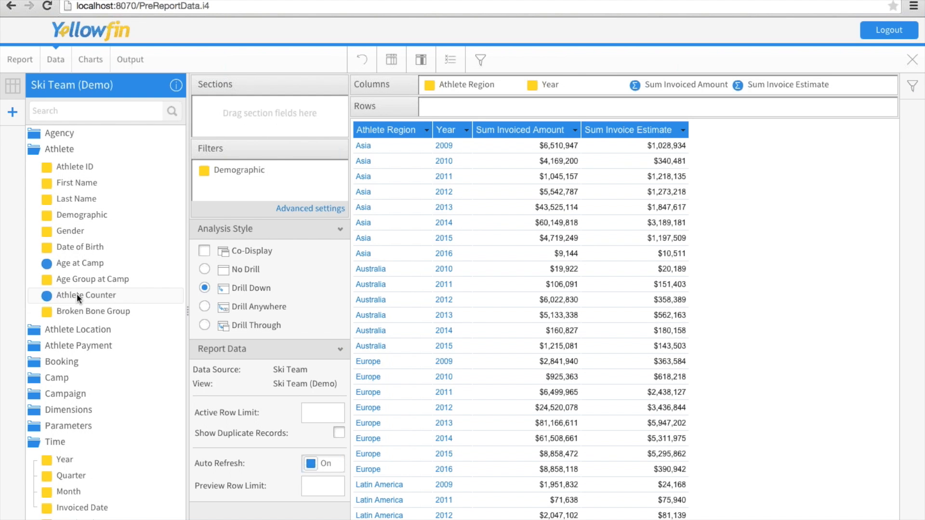
drag(79, 297, 229, 193)
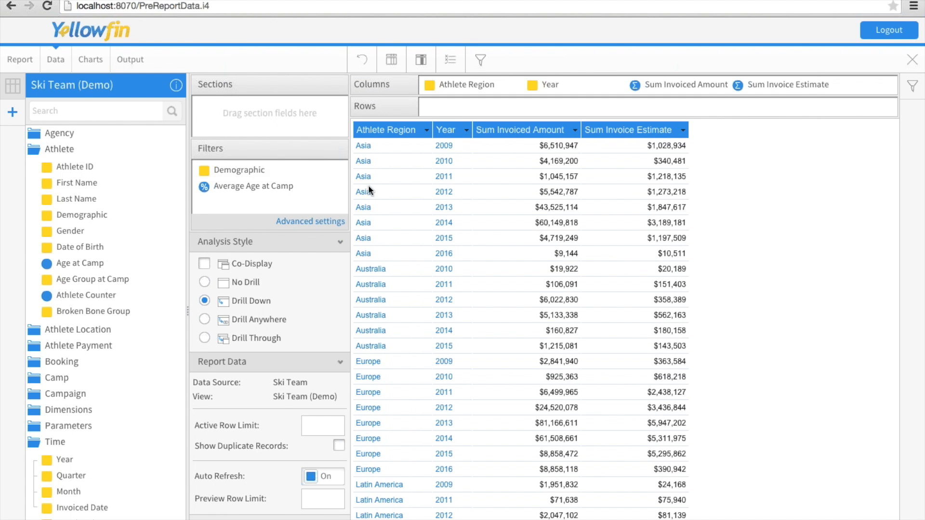
Examine the available values and input fields of the Demographic and Average Age at Camp filters.
click(912, 87)
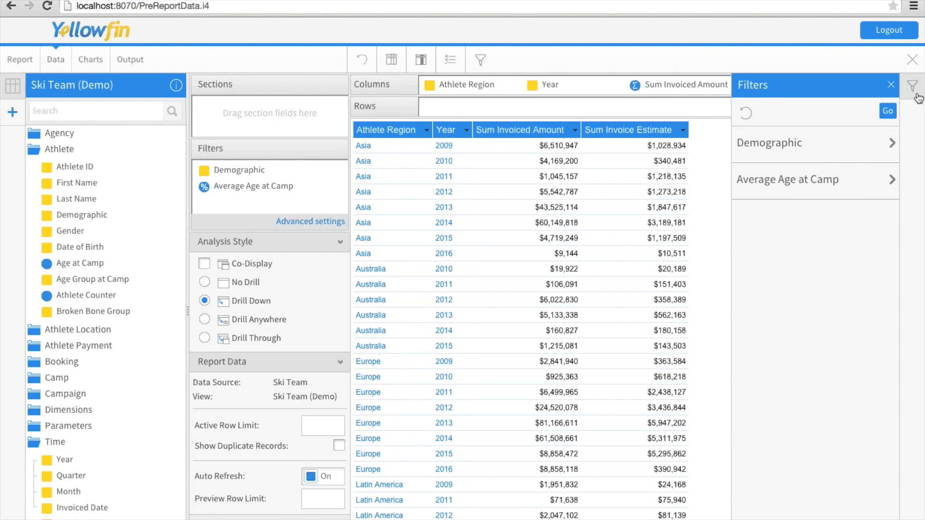
click(782, 143)
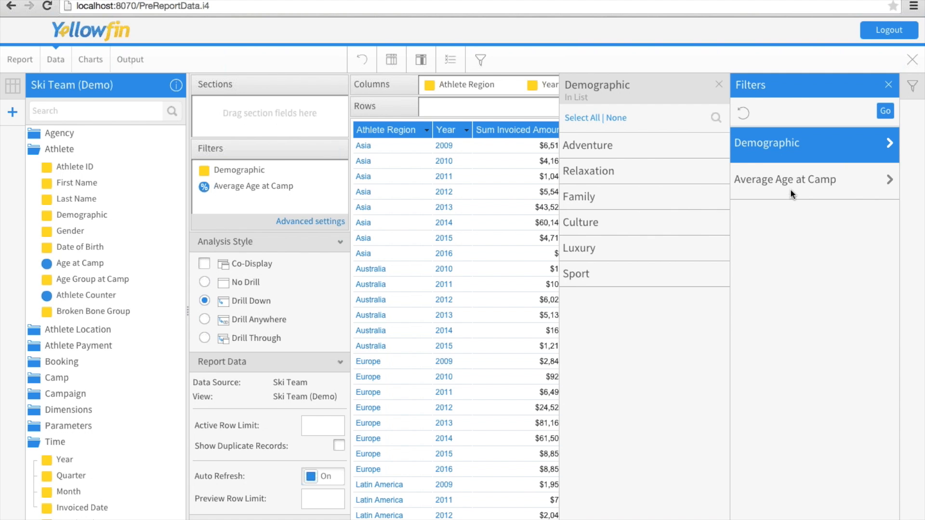
click(791, 186)
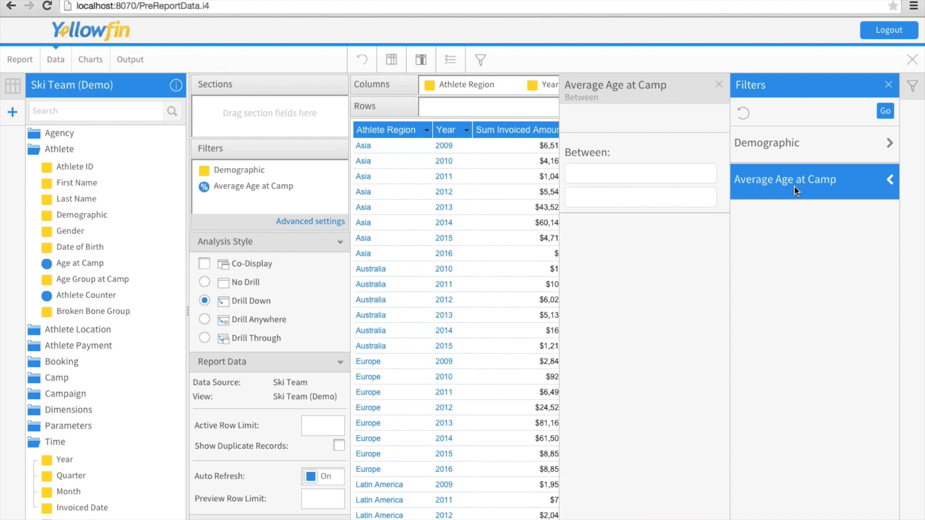
click(888, 86)
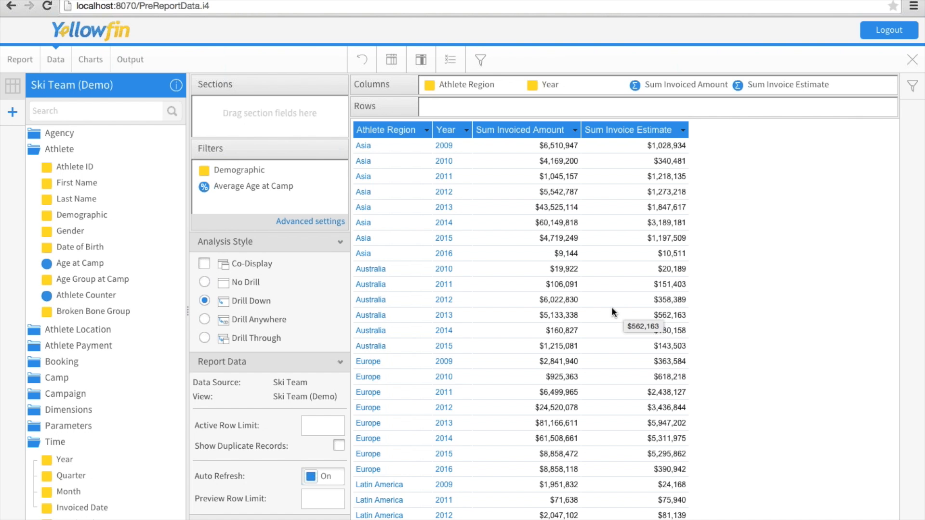
Start an auto chart of Sum Invoiced Amount by Athlete Region, coloured by Sum Invoice Estimate.
click(88, 60)
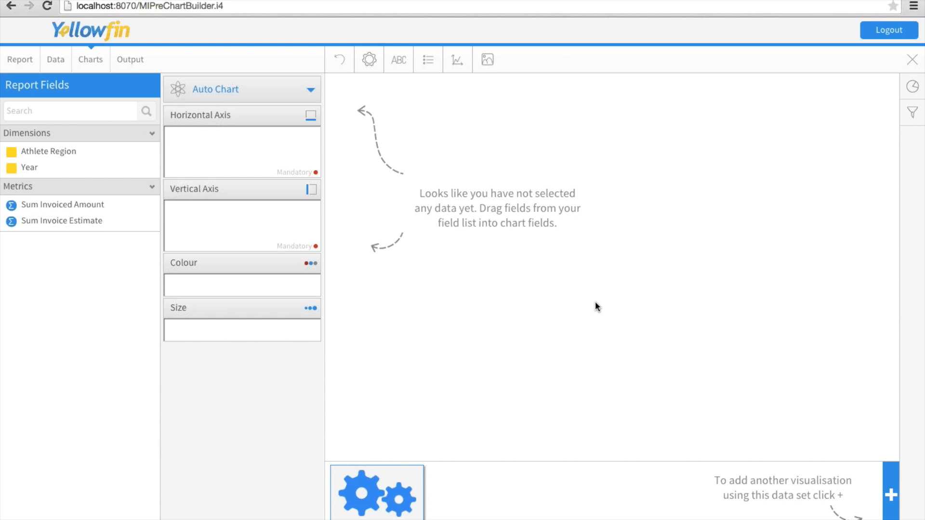
drag(59, 152, 219, 159)
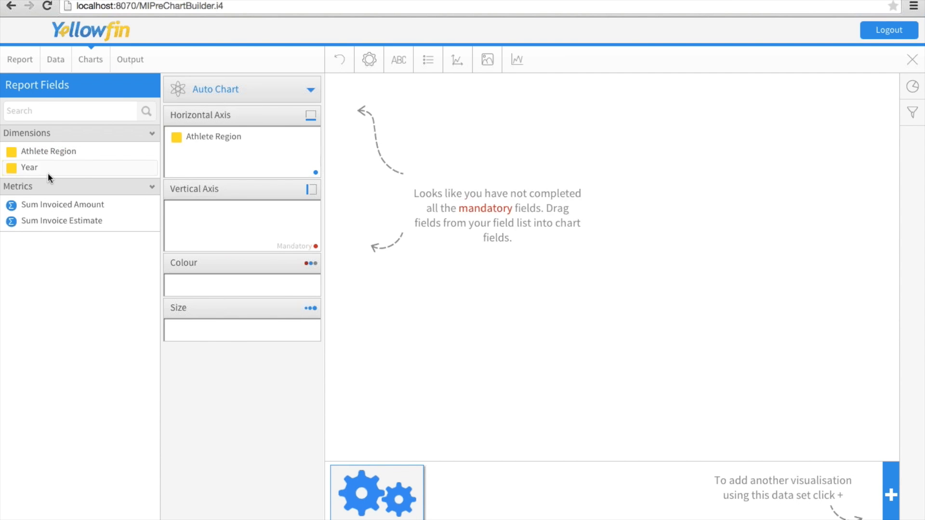
double_click(25, 205)
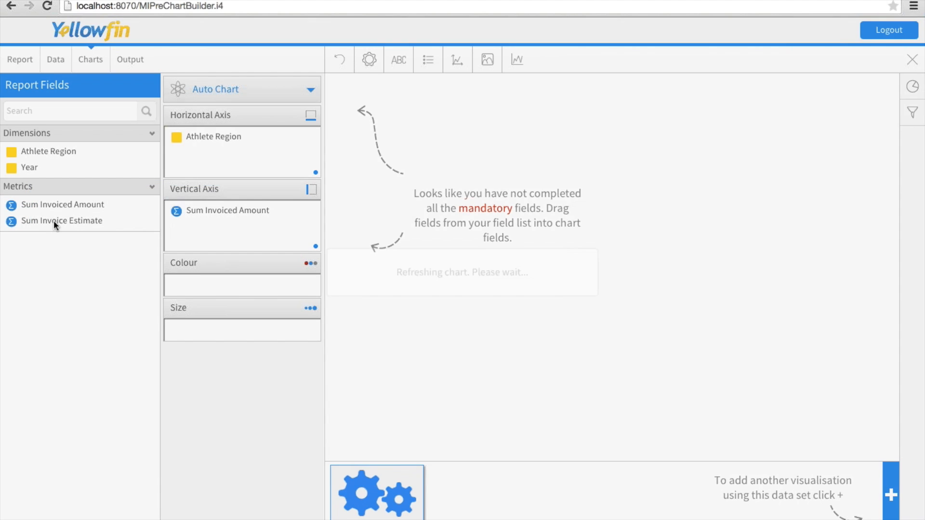
drag(53, 220, 262, 288)
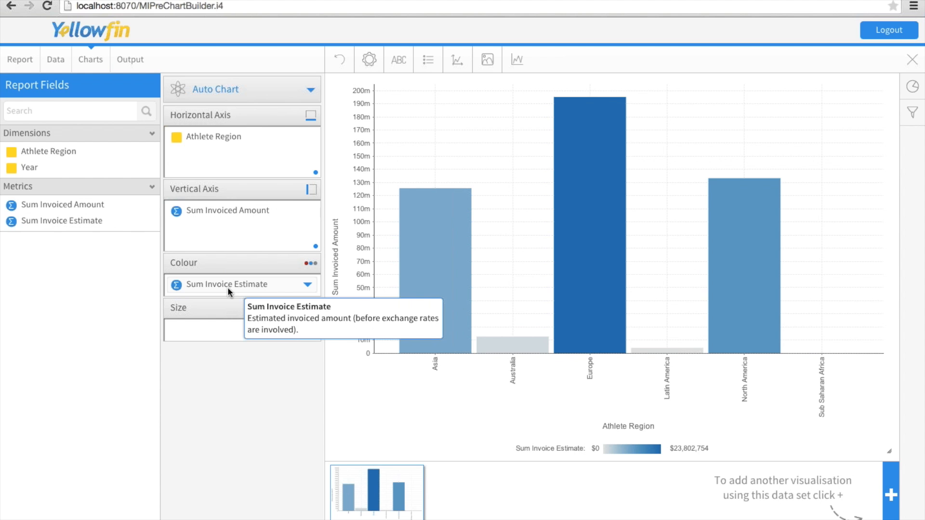
Move Sum Invoice Estimate to the vertical axis, and try Year as colour before placing it ahead of Athlete Region on the horizontal axis.
drag(228, 287, 256, 226)
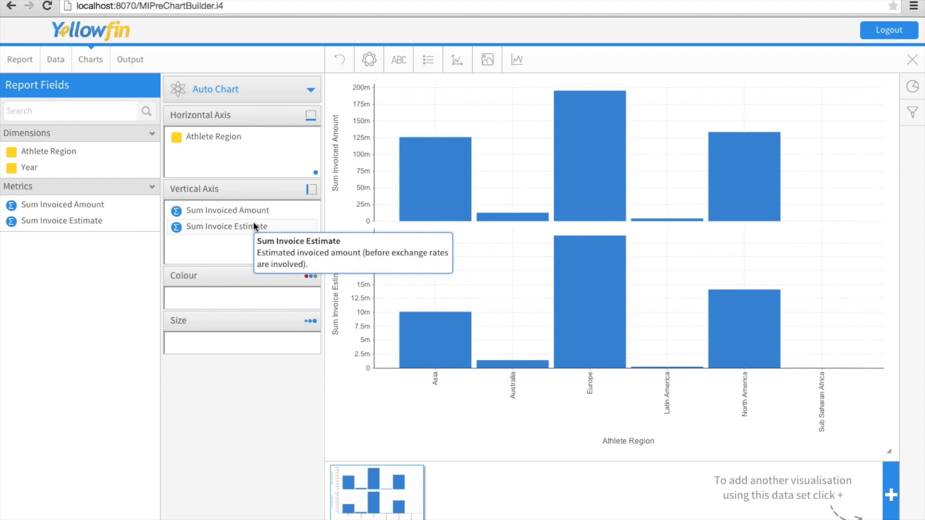
drag(53, 169, 230, 293)
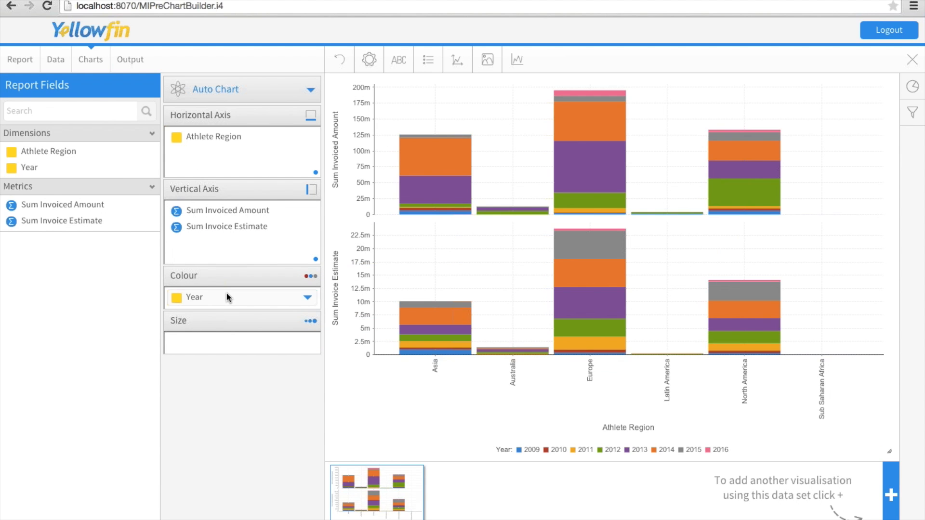
drag(189, 296, 241, 131)
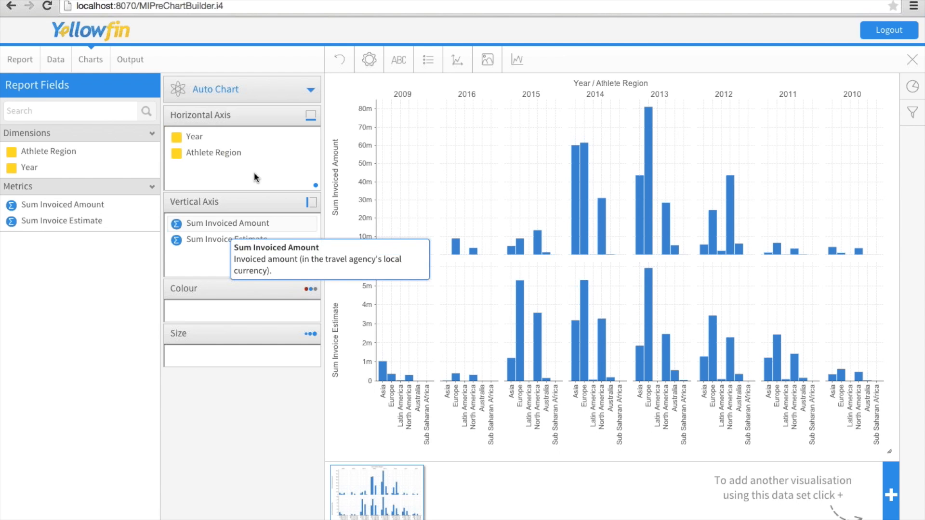
Change the chart type from Auto Chart to Vertical Column.
click(310, 92)
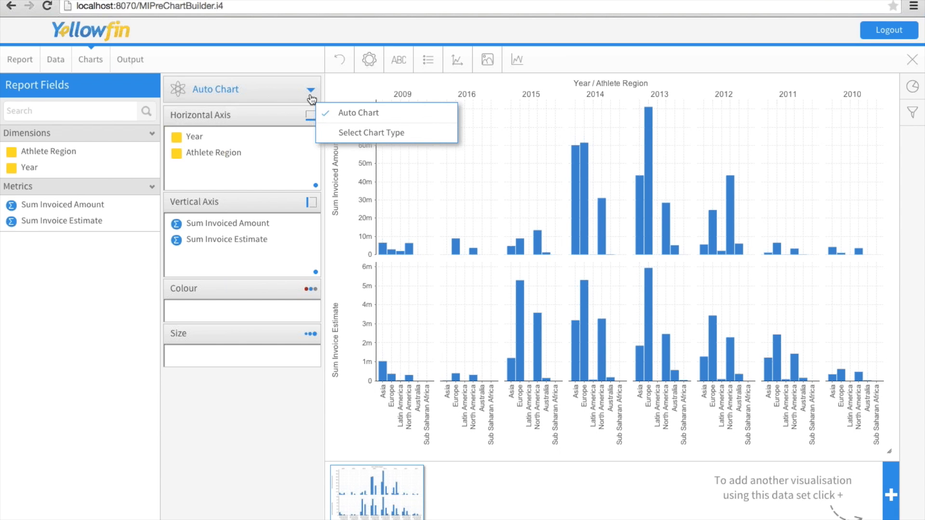
click(376, 133)
scroll(834, 267, down, 3)
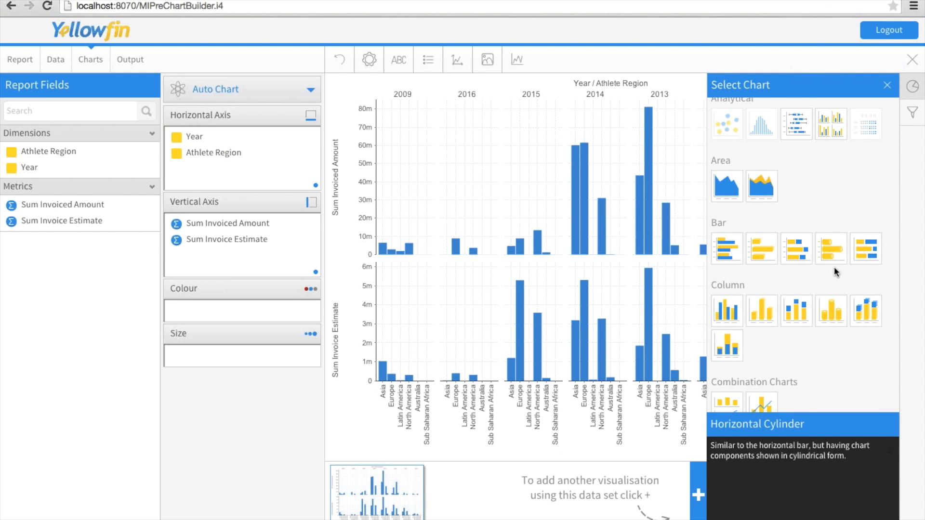
click(735, 226)
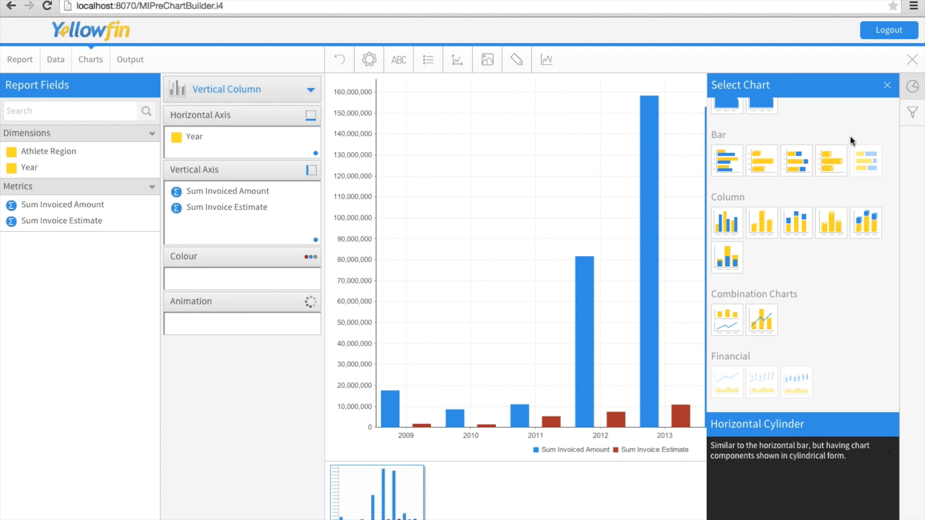
scroll(849, 140, up, 4)
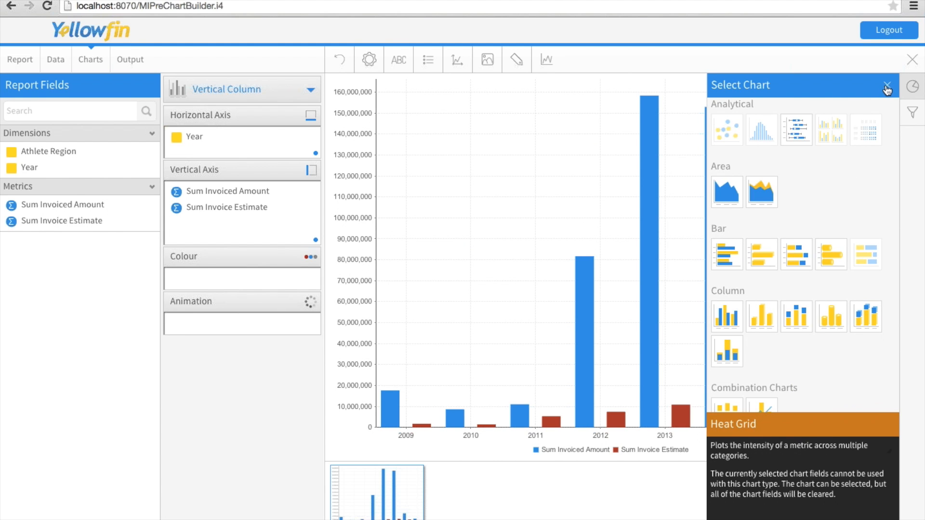
click(887, 90)
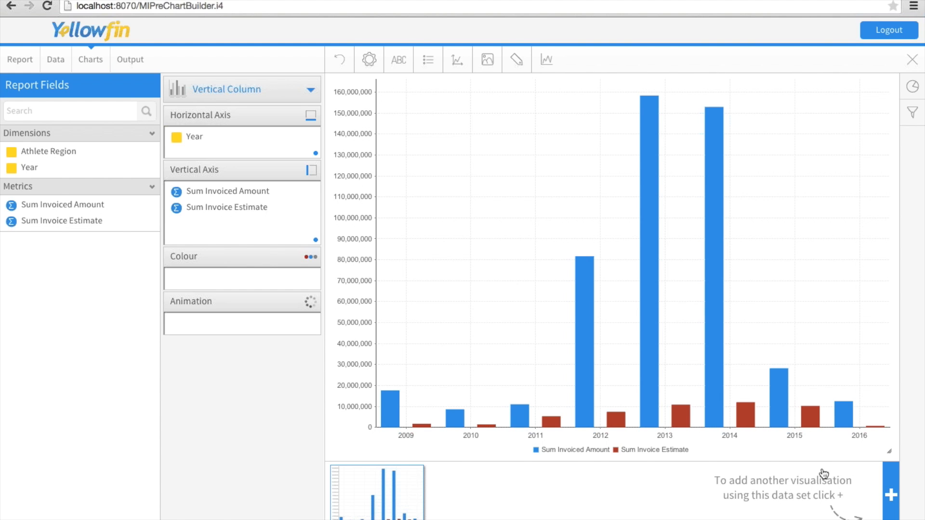
Add a second visualisation to the report and set its chart type to Heat Grid.
click(891, 494)
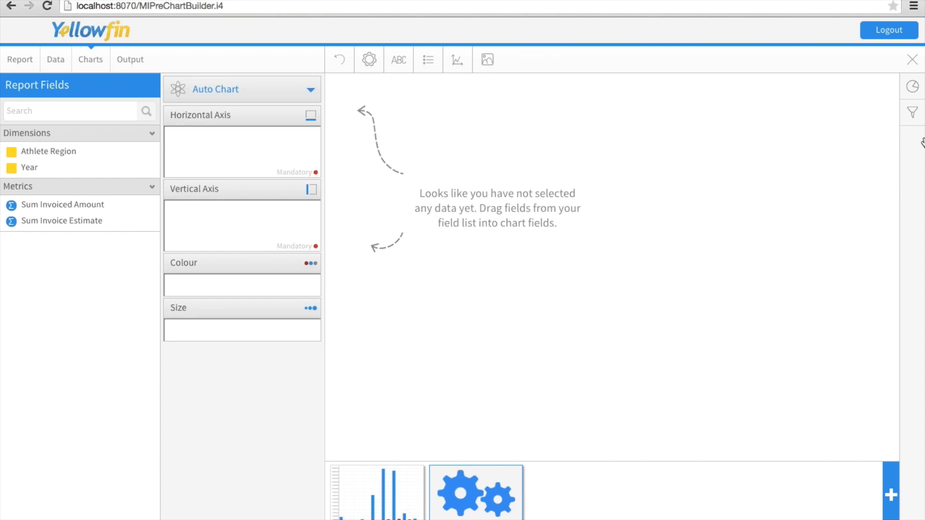
click(914, 92)
scroll(835, 256, up, 2)
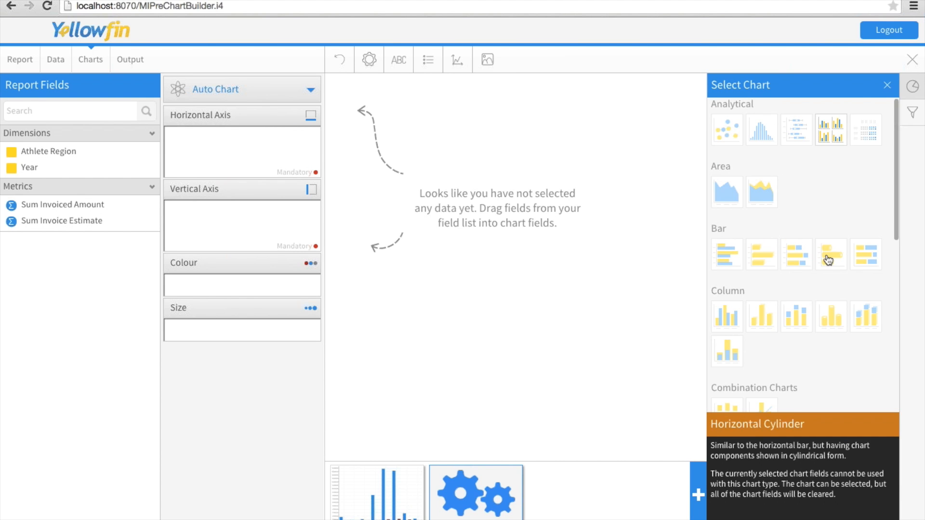
click(866, 140)
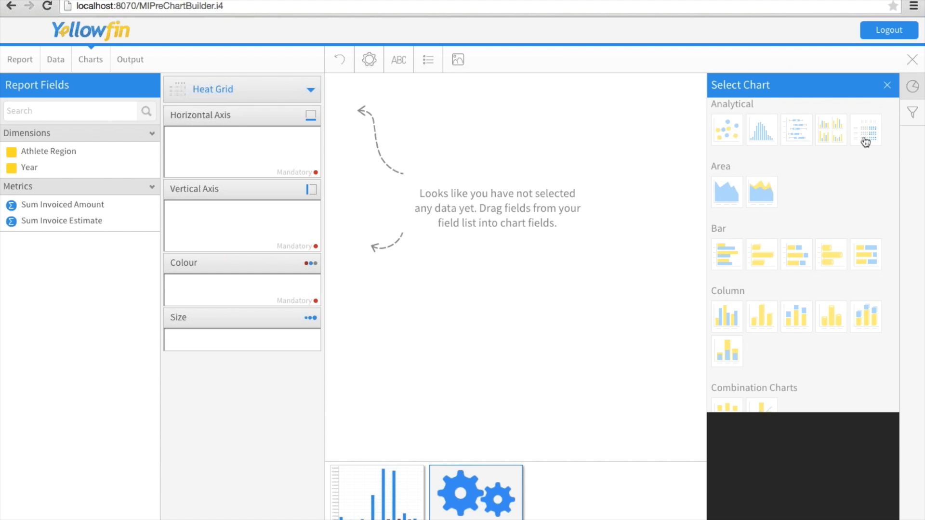
click(886, 85)
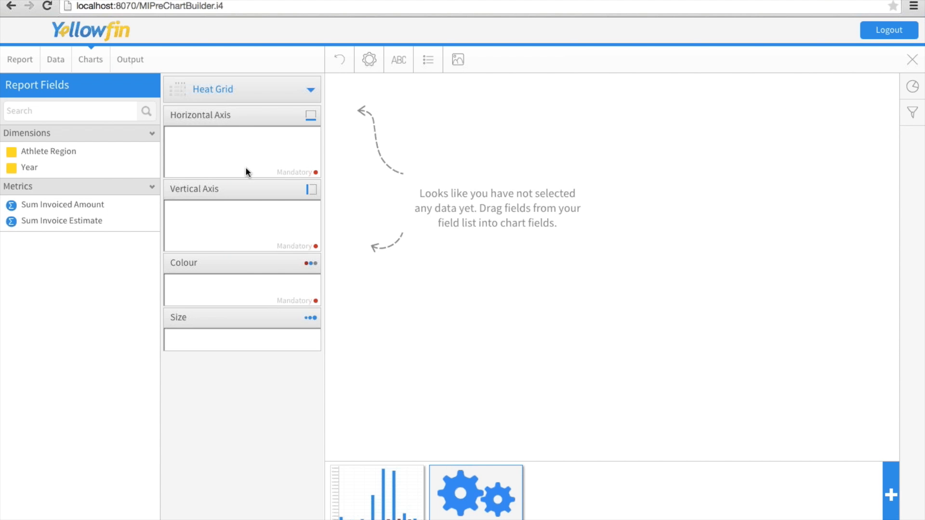
Plot Athlete Region horizontally against Year vertically in the heat grid, coloured by Sum Invoiced Amount and sized by Sum Invoice Estimate.
drag(86, 150, 268, 151)
drag(56, 169, 231, 225)
drag(61, 204, 190, 269)
drag(58, 220, 199, 338)
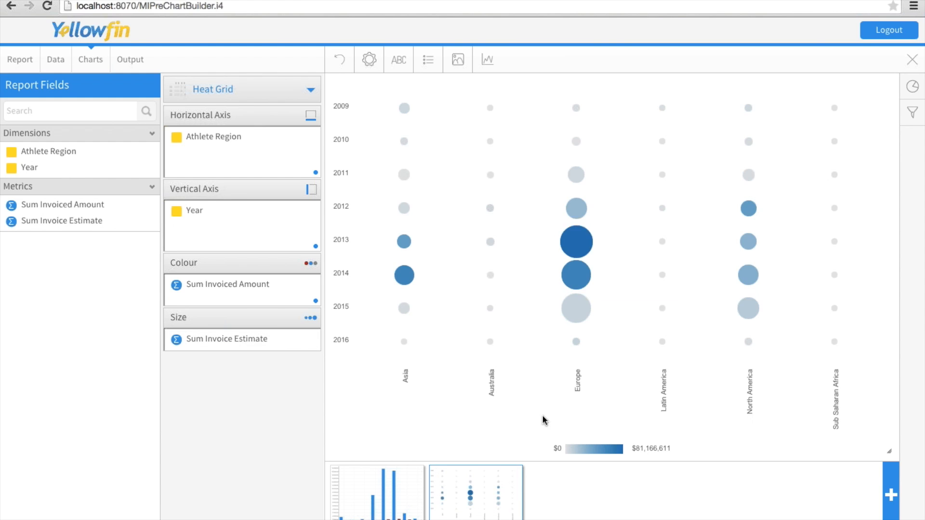
mouse_move(577, 246)
click(384, 484)
click(489, 485)
Run the report output without filter values and hide the filter list.
click(130, 60)
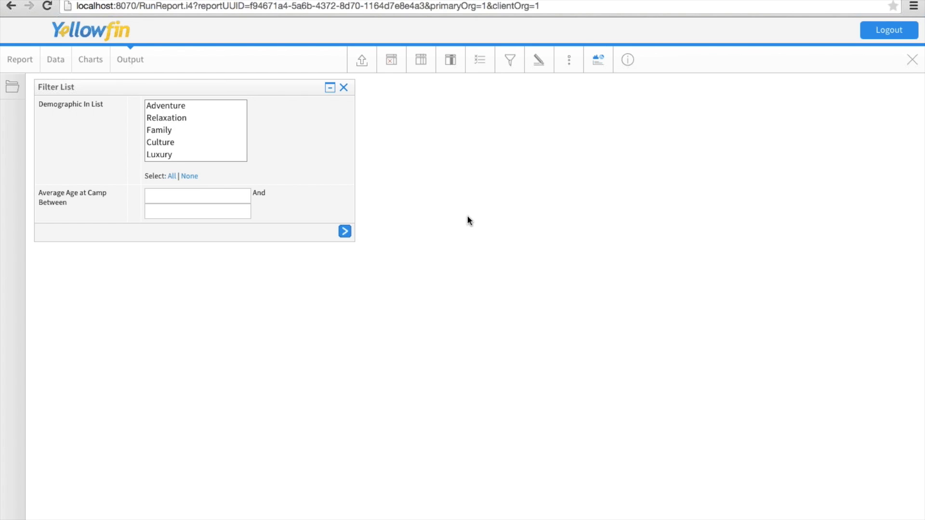
click(344, 231)
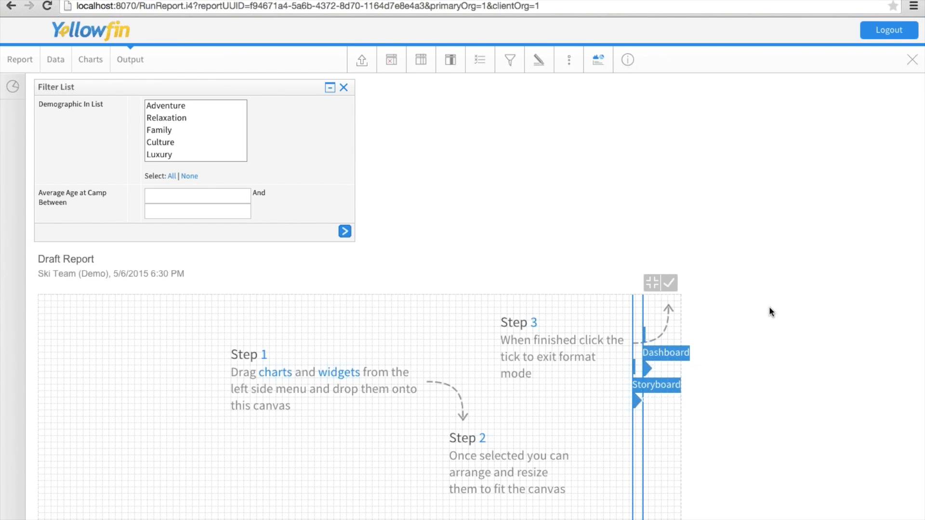
click(343, 87)
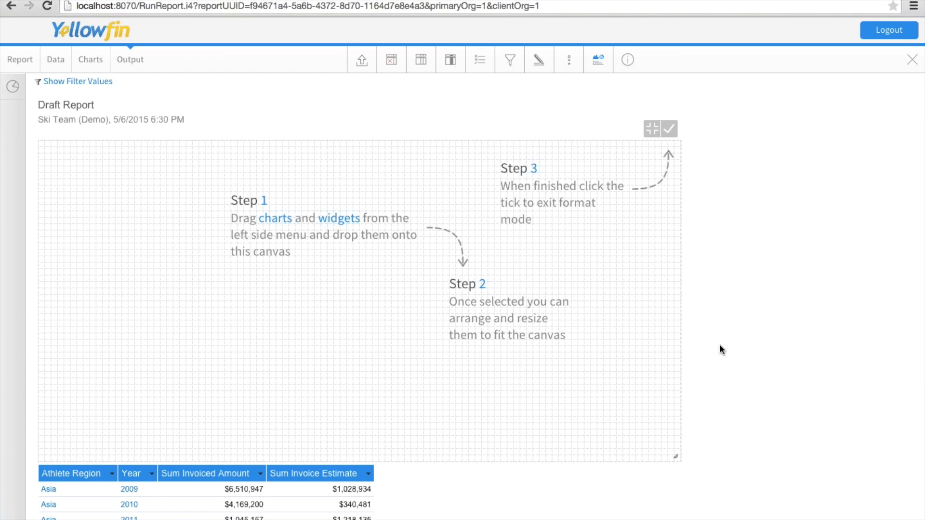
scroll(719, 344, down, 5)
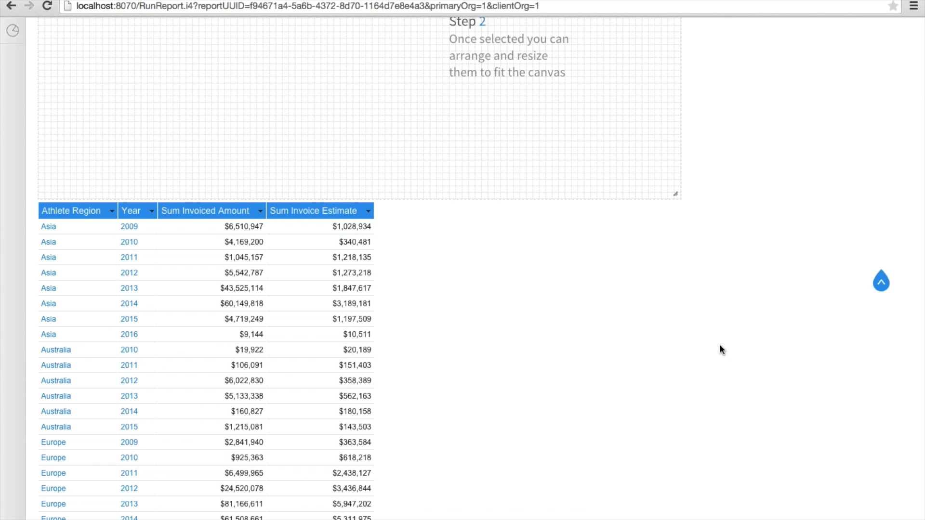
scroll(719, 344, up, 5)
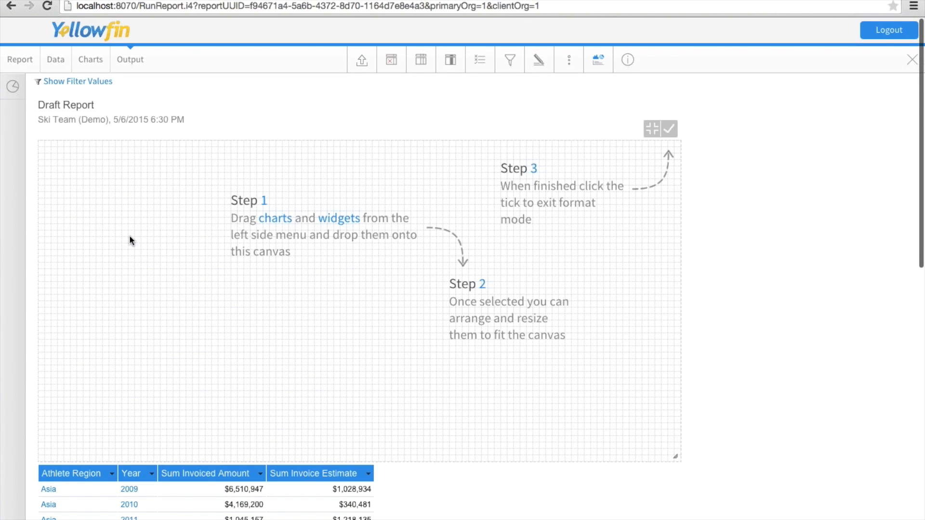
Place the column chart and the heat grid side by side on the report's multi-chart canvas.
mouse_move(14, 203)
drag(82, 175, 383, 262)
drag(115, 281, 576, 264)
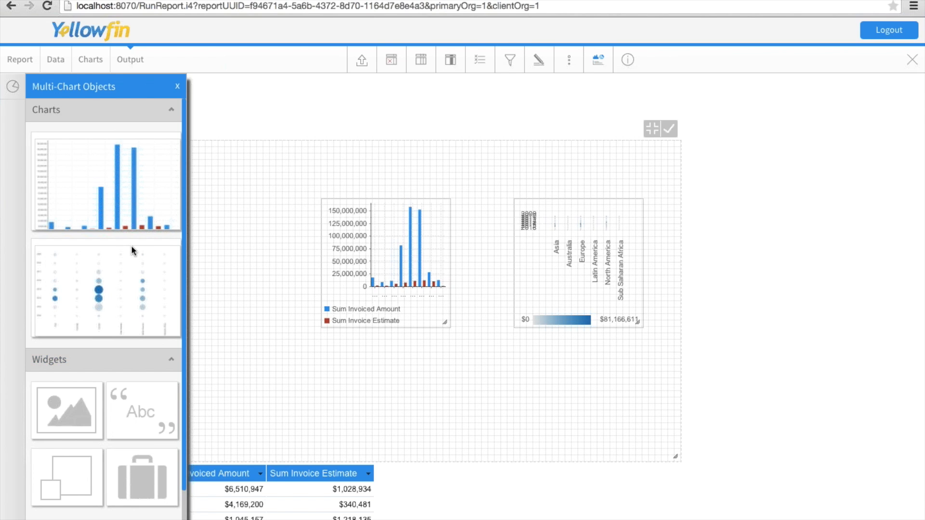
click(177, 86)
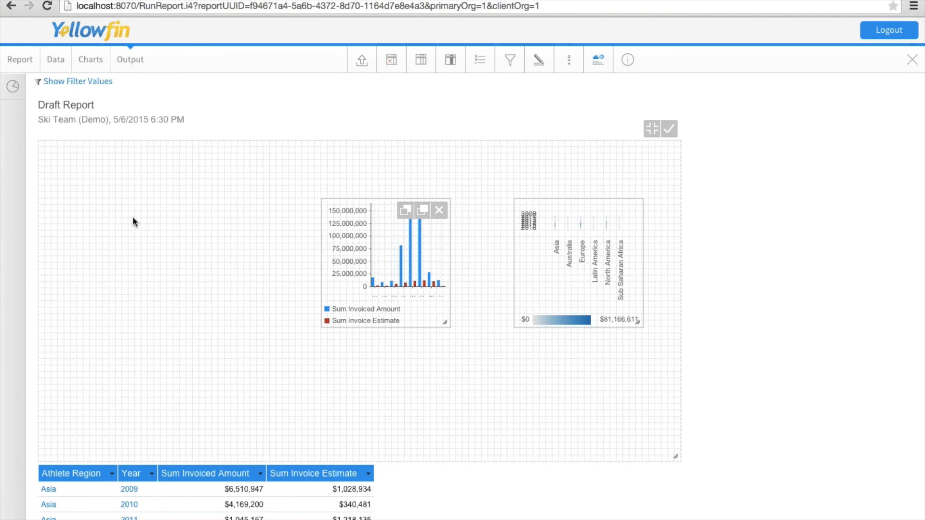
Move the column chart to the canvas's upper-left corner and enlarge it, and fit the heat grid beside it at the same height.
drag(132, 221, 74, 179)
drag(162, 265, 409, 340)
drag(582, 258, 480, 201)
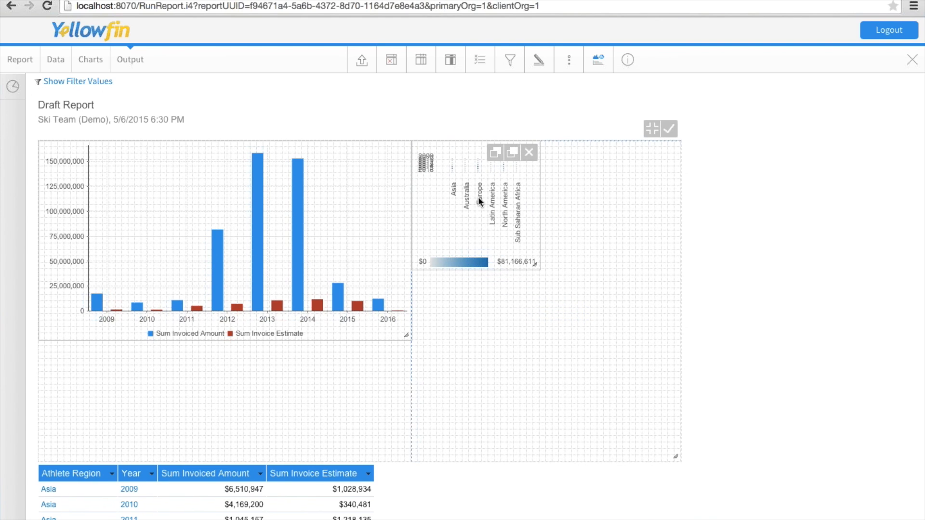
drag(535, 264, 553, 336)
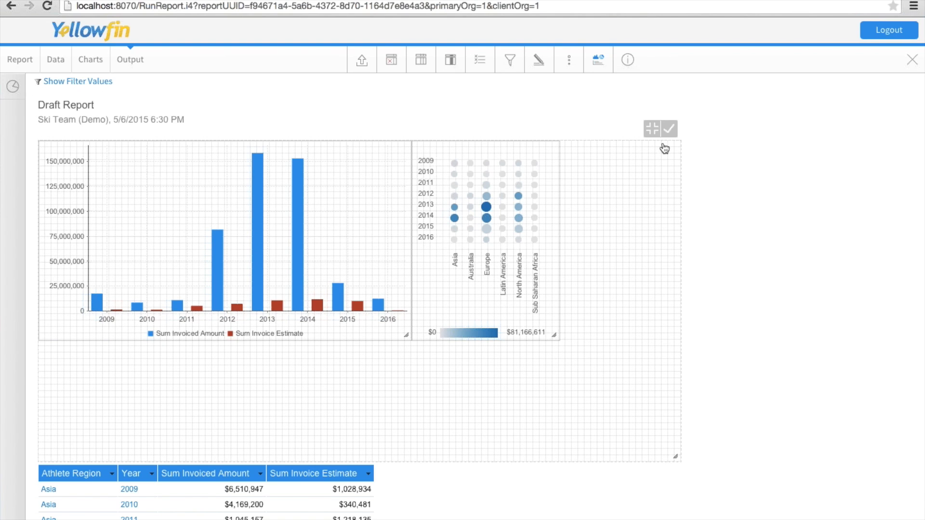
Shrink the multi-chart canvas to fit the column chart and heat grid, and finish editing the chart layout.
click(652, 129)
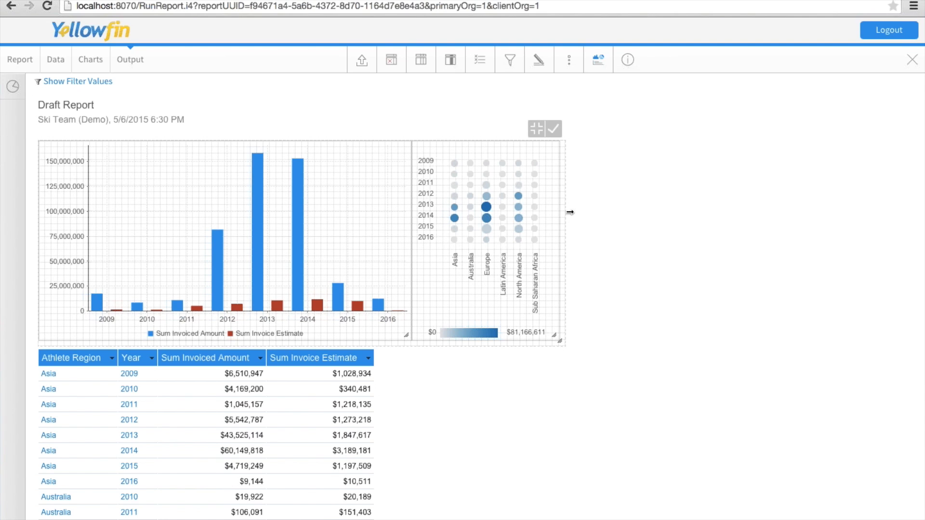
click(553, 129)
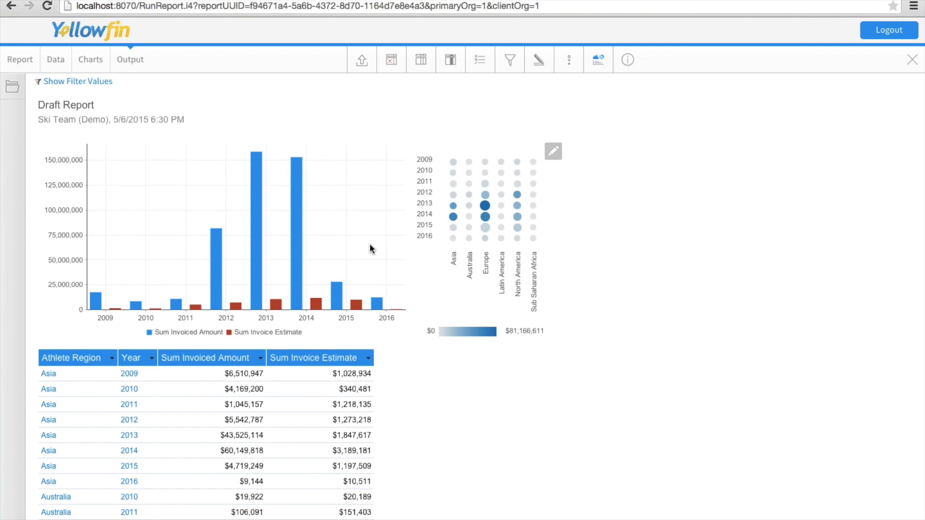
Set the report's filter display location to Left Side Nav in the filter formatting.
click(46, 83)
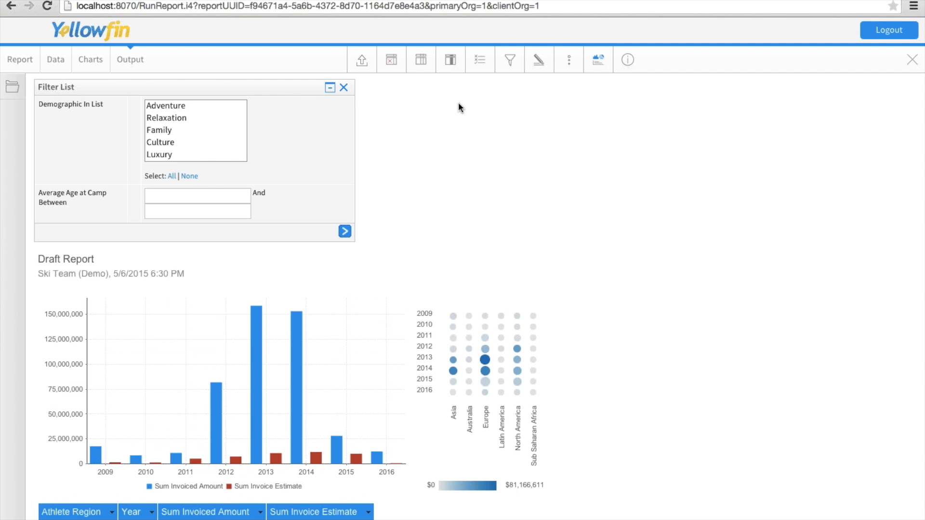
click(509, 61)
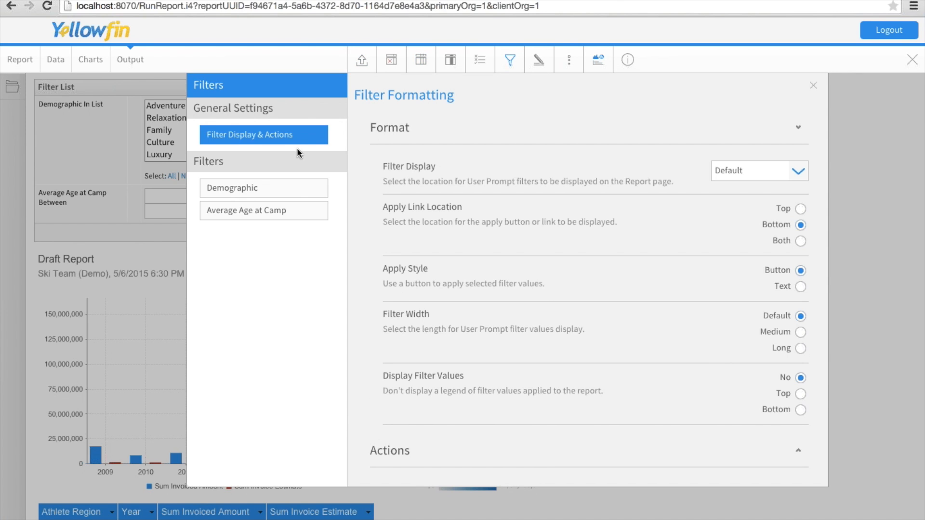
click(751, 170)
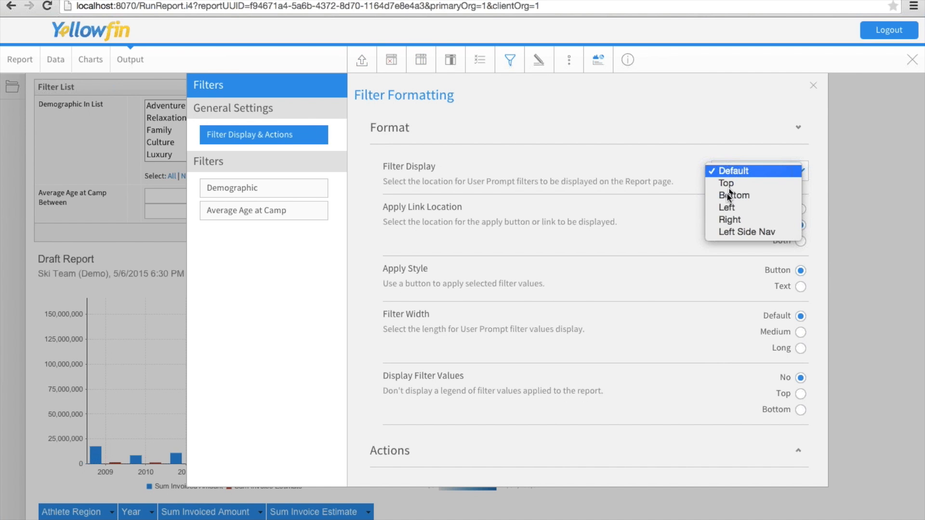
click(727, 231)
Set the Average Age at Camp filter's value entry method to Slider and check it in the report's filter panel.
click(246, 210)
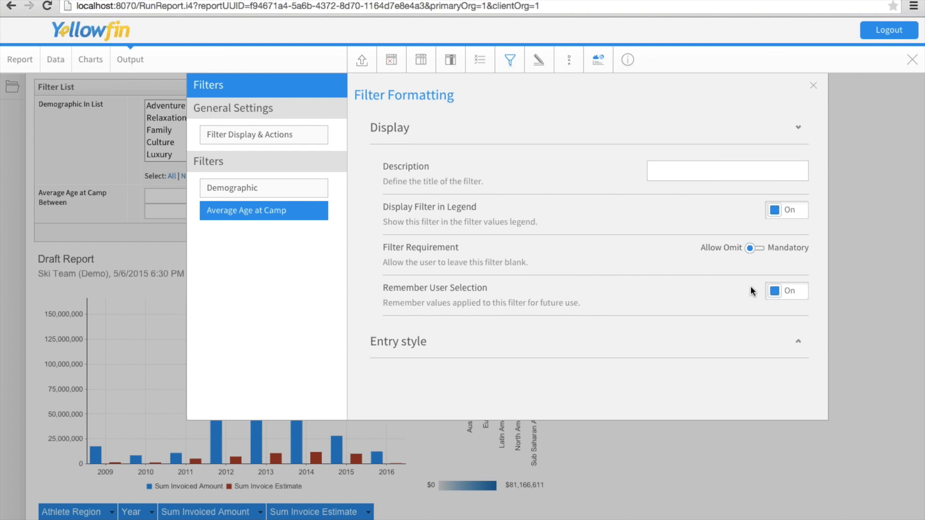
click(584, 351)
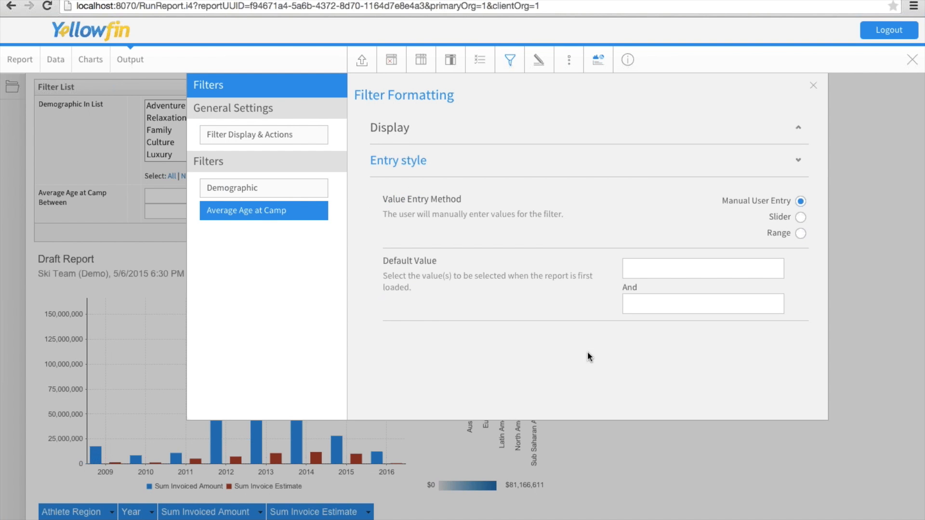
click(800, 218)
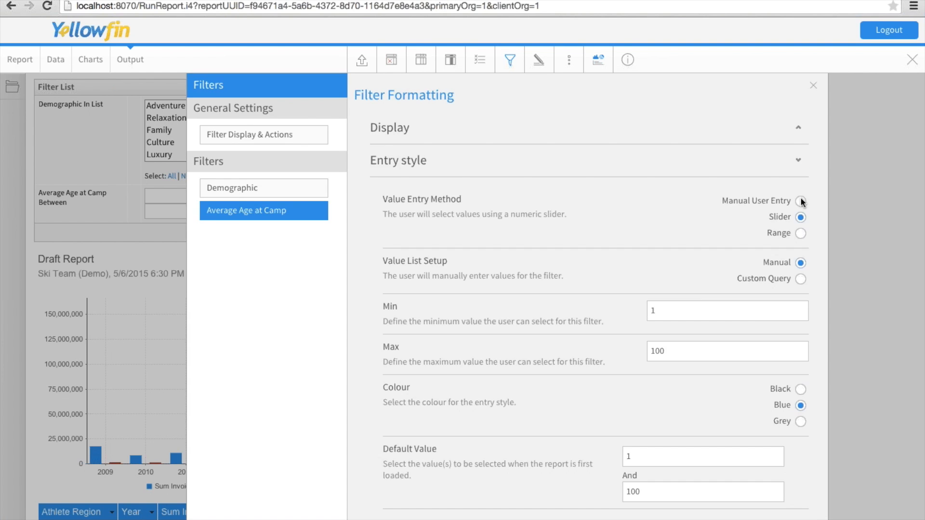
click(813, 85)
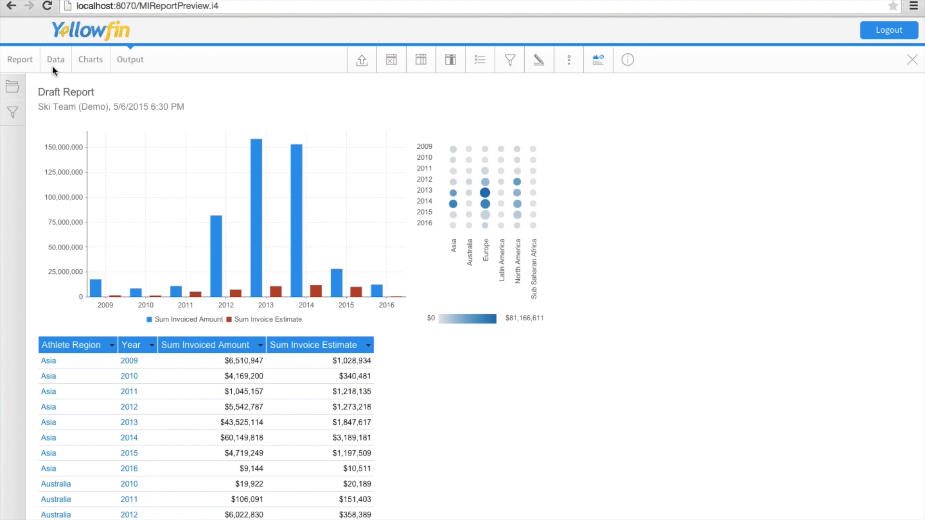
click(14, 111)
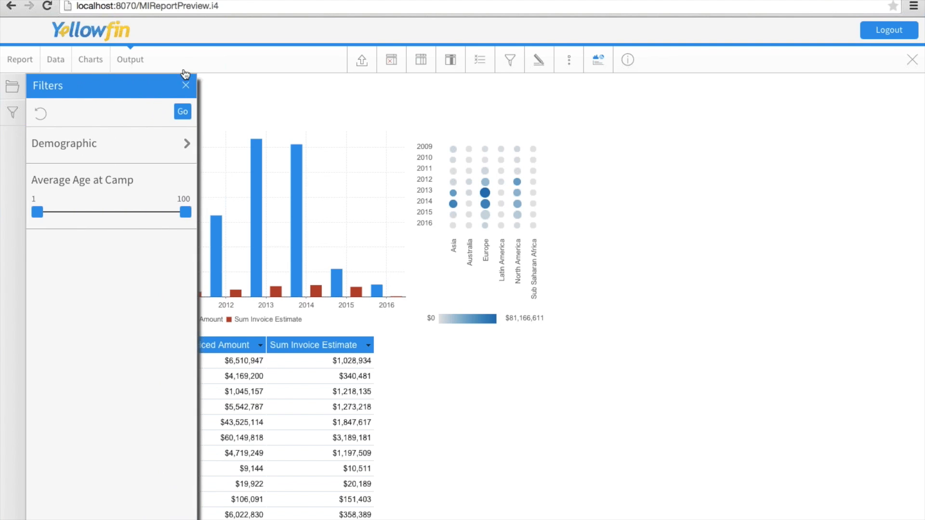
click(186, 88)
Save the report under the name Test in the Training subcategory of Tutorial.
click(21, 59)
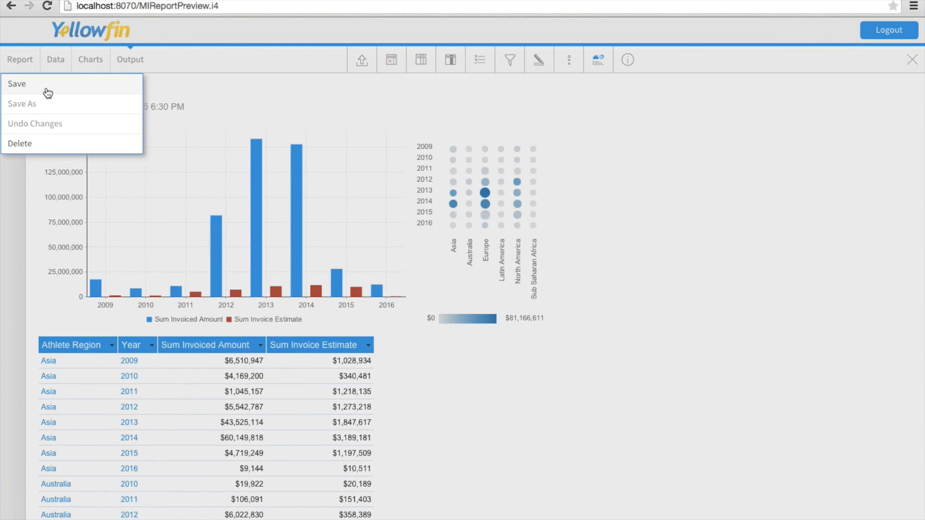
click(46, 89)
triple_click(168, 129)
text(Test)
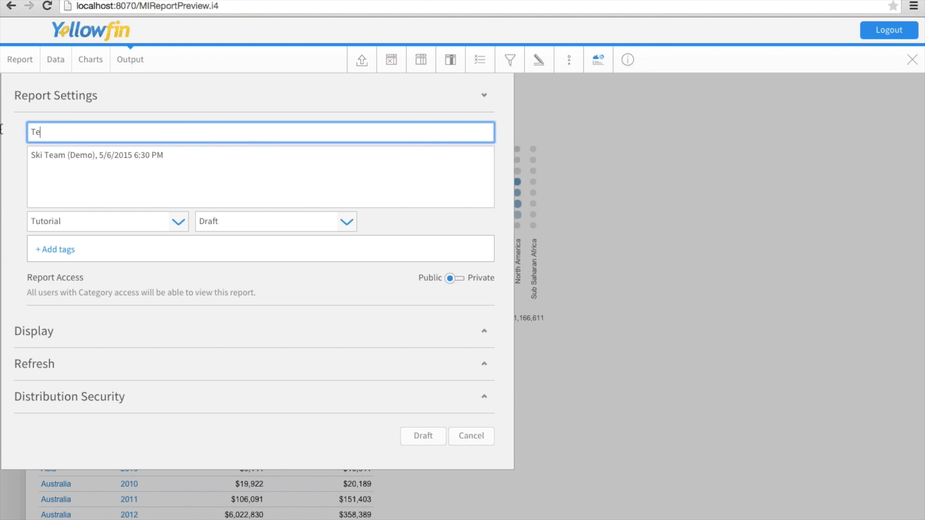
click(268, 222)
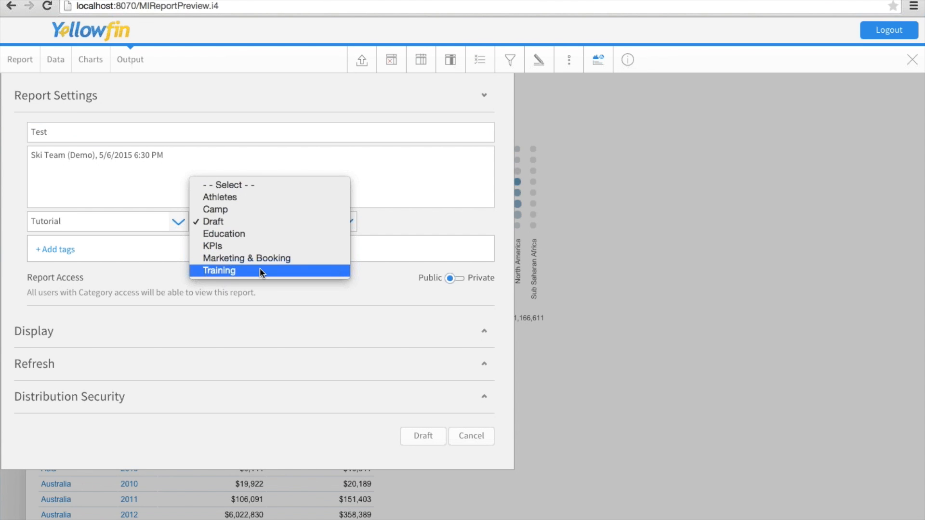
click(259, 267)
click(422, 435)
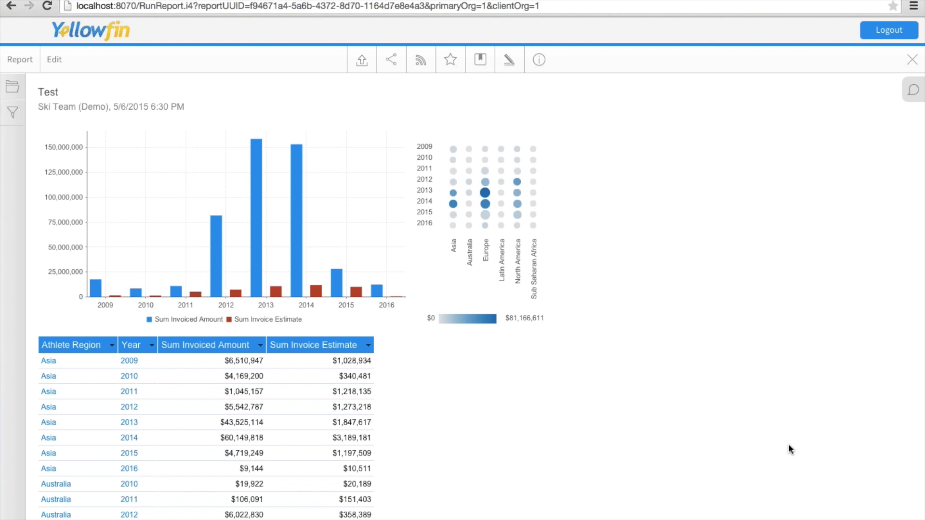
Filter the report to the Adventure and Relaxation demographics, and drill the column chart down into the year 2013.
click(13, 113)
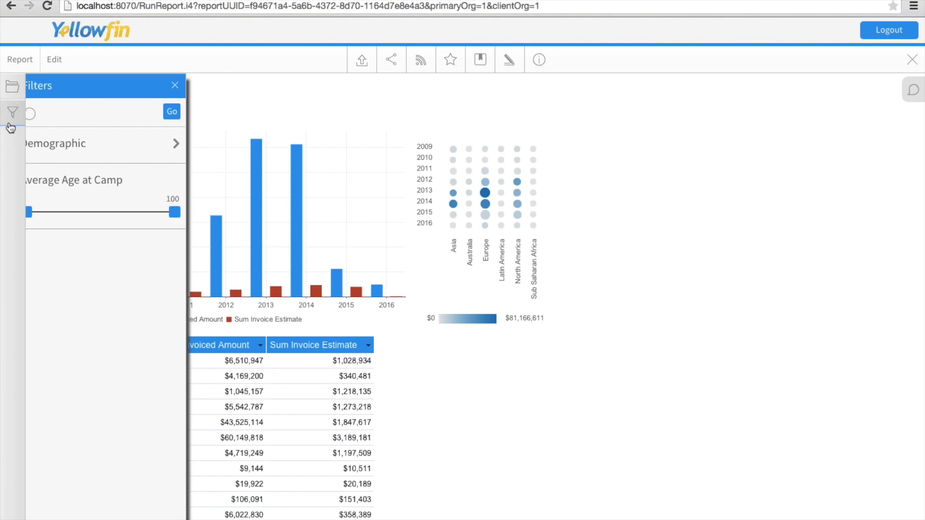
click(167, 150)
click(287, 151)
click(267, 170)
click(183, 111)
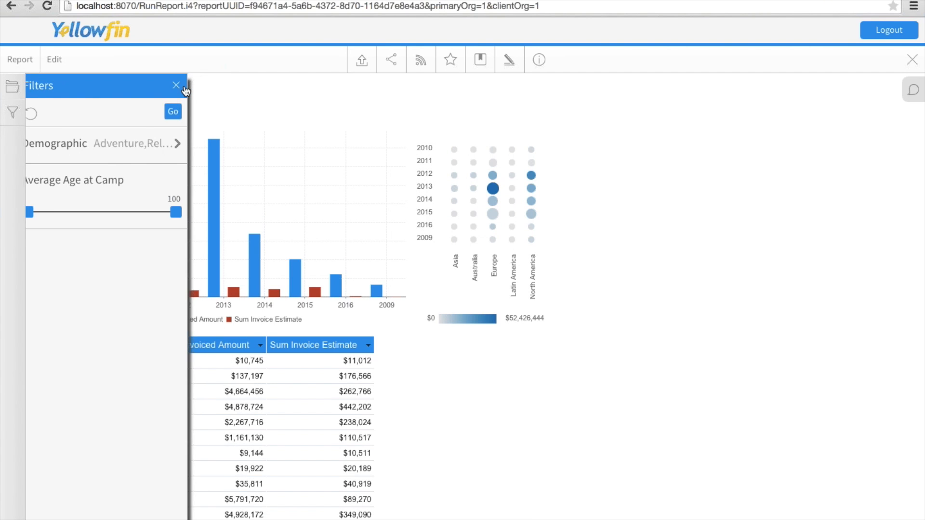
click(213, 242)
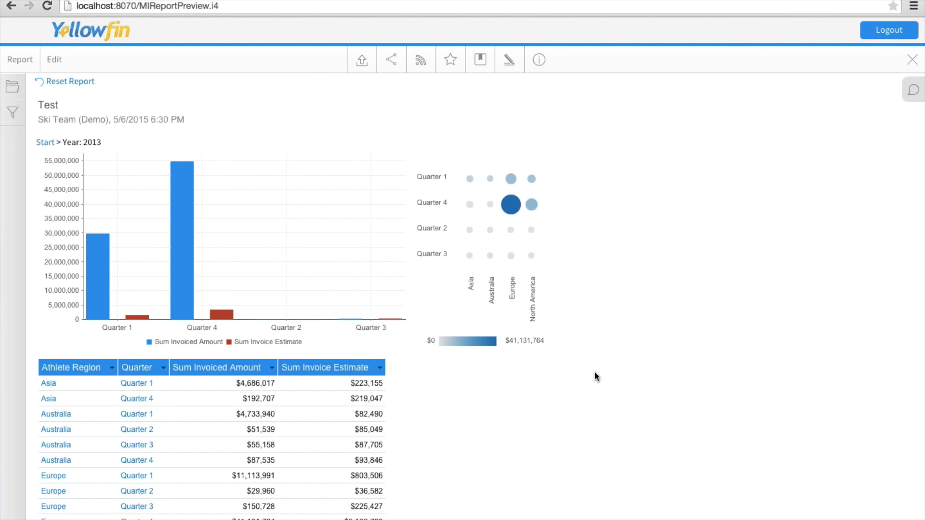
Review the report's available export formats and its sharing options without exporting or distributing it.
click(363, 62)
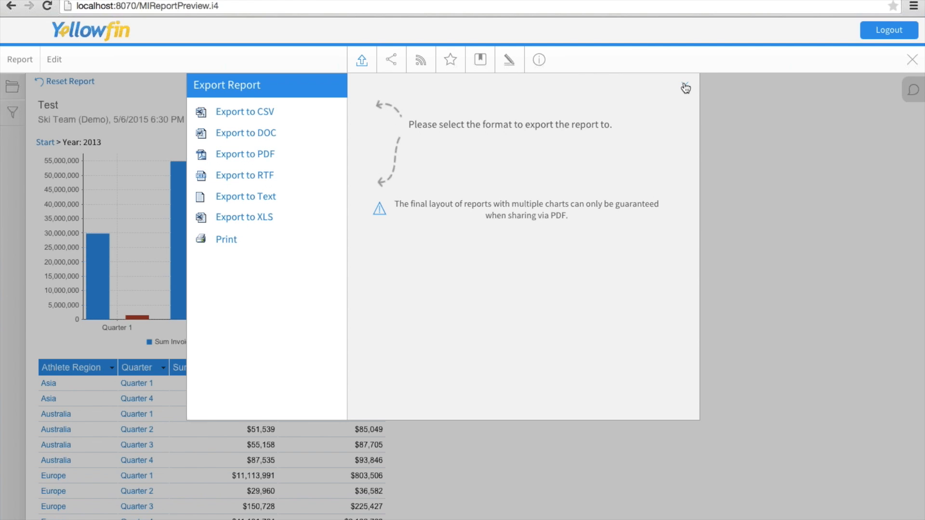
click(685, 88)
click(391, 60)
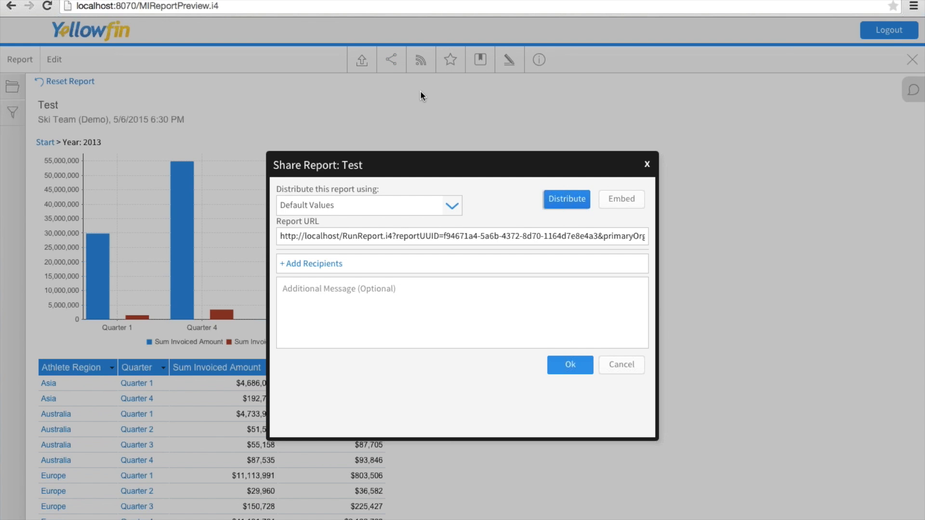
click(646, 165)
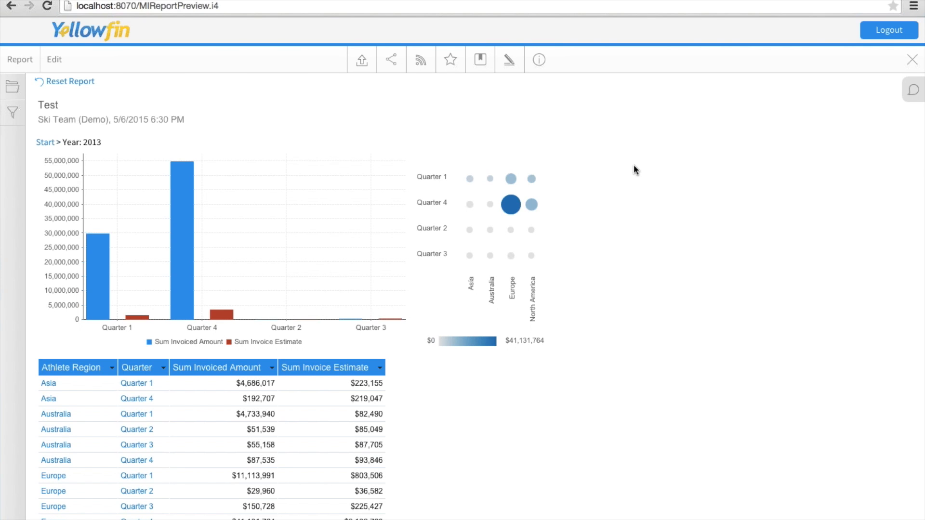
Set up a new broadcast of the report with Administrators as recipients and a Daily schedule.
click(417, 66)
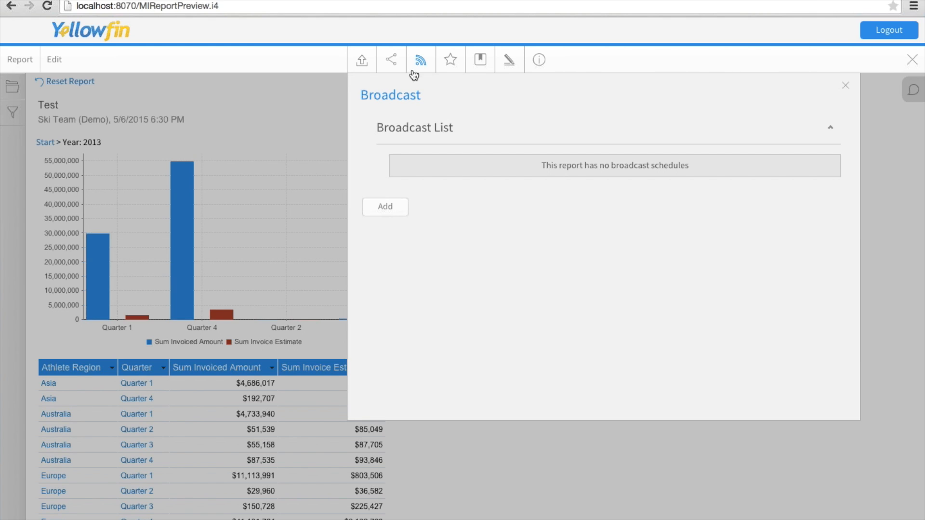
click(396, 215)
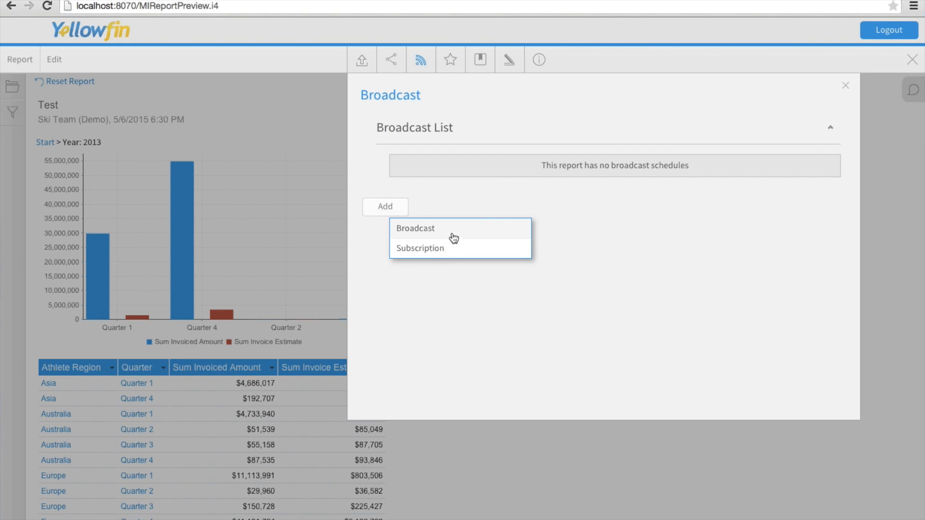
click(452, 237)
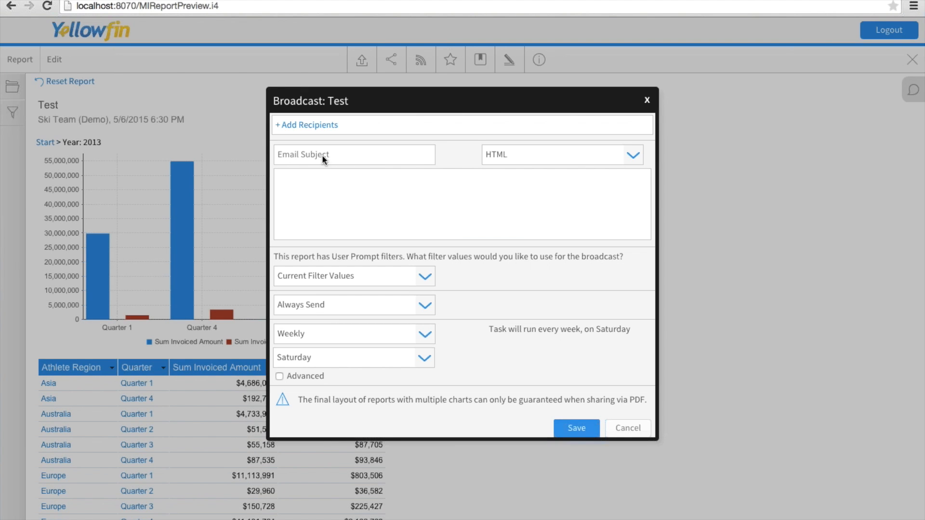
click(333, 125)
click(296, 169)
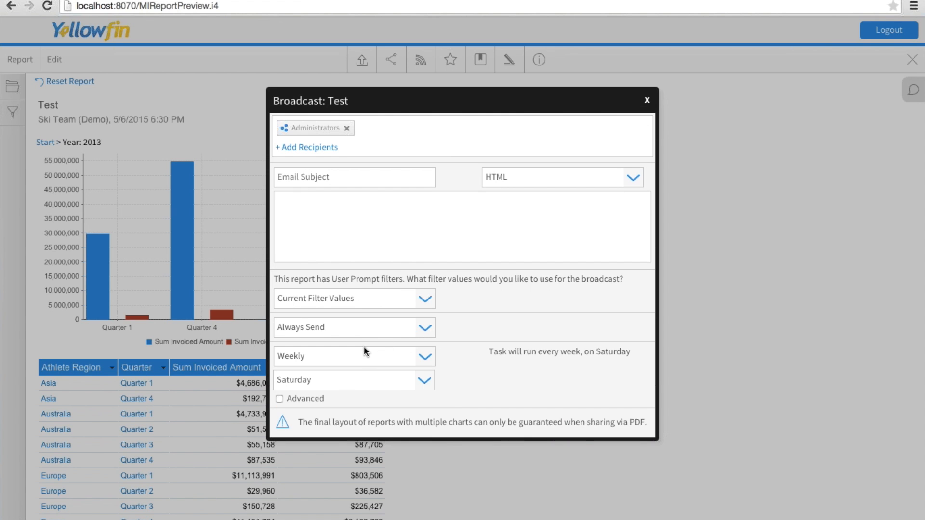
click(364, 354)
click(360, 345)
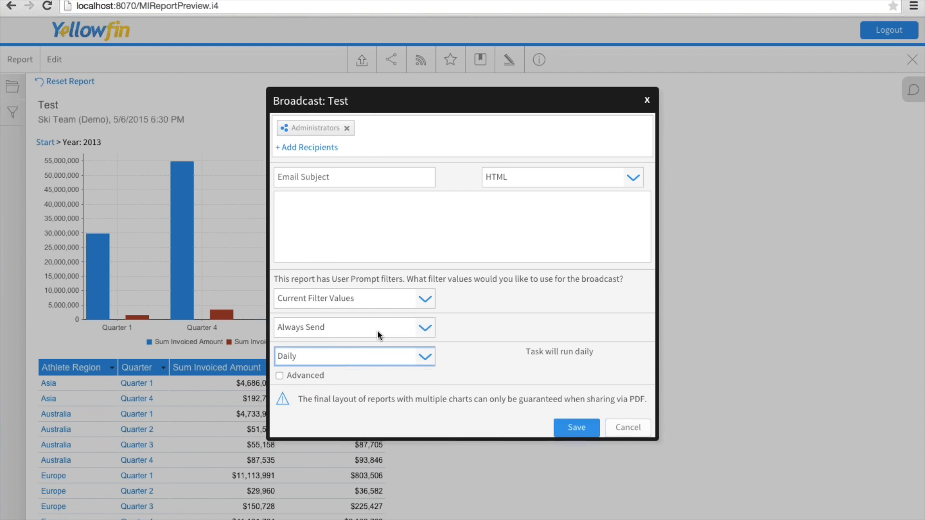
Make the broadcast send only if a delivery rule is met, and add a rule on Sum Invoiced Amount.
click(399, 319)
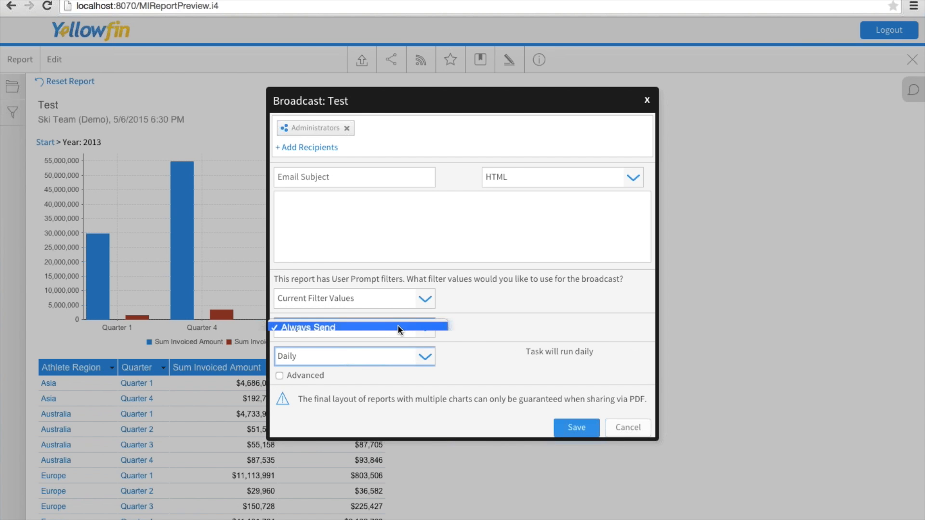
click(385, 339)
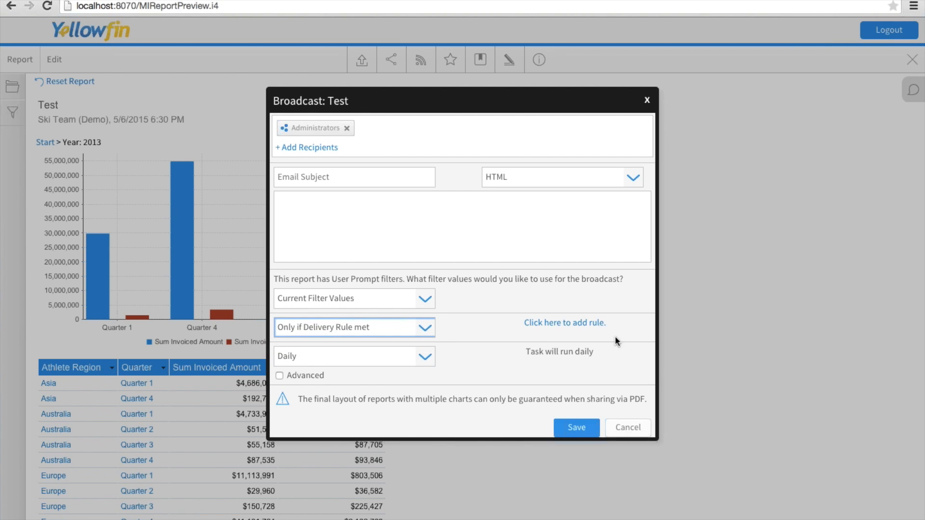
click(578, 327)
click(131, 196)
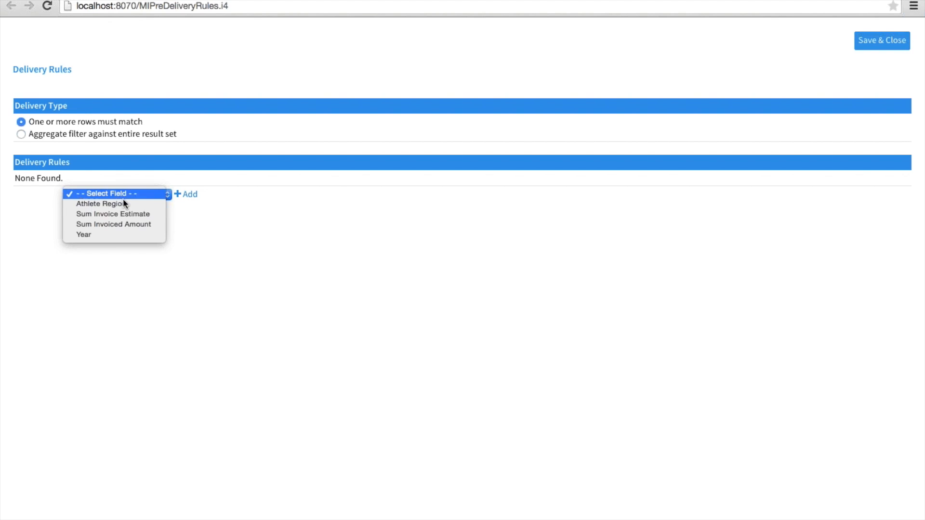
click(134, 224)
click(195, 195)
Set the delivery rule to Less than 10000 and save it, leaving the broadcast itself unsaved.
click(215, 181)
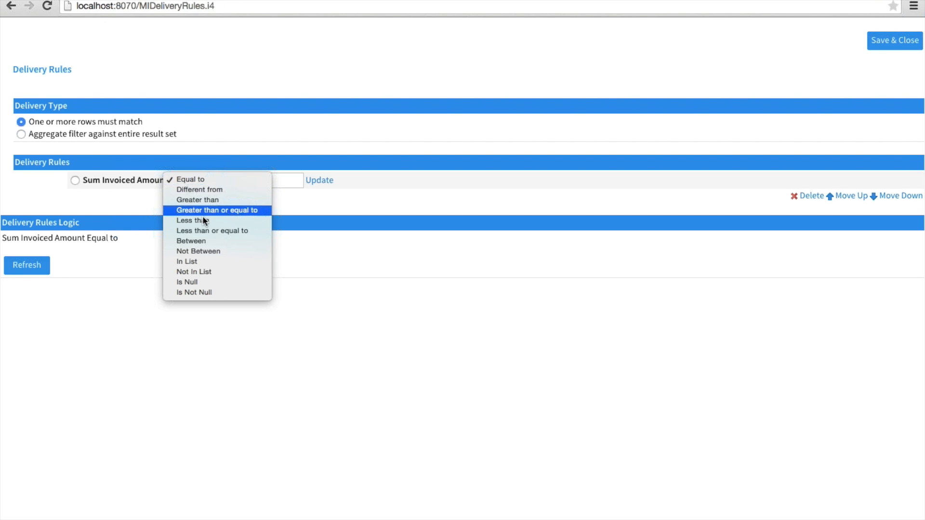
click(231, 222)
click(275, 182)
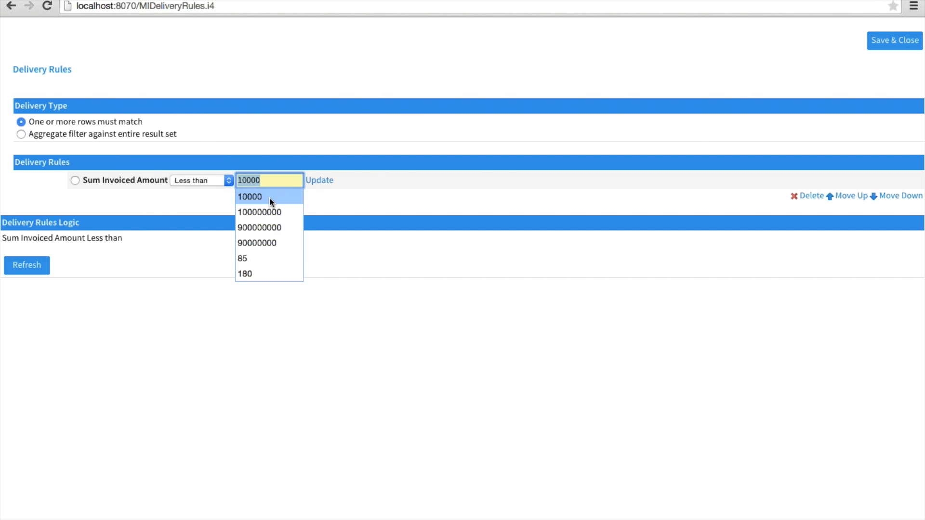
click(270, 198)
click(312, 182)
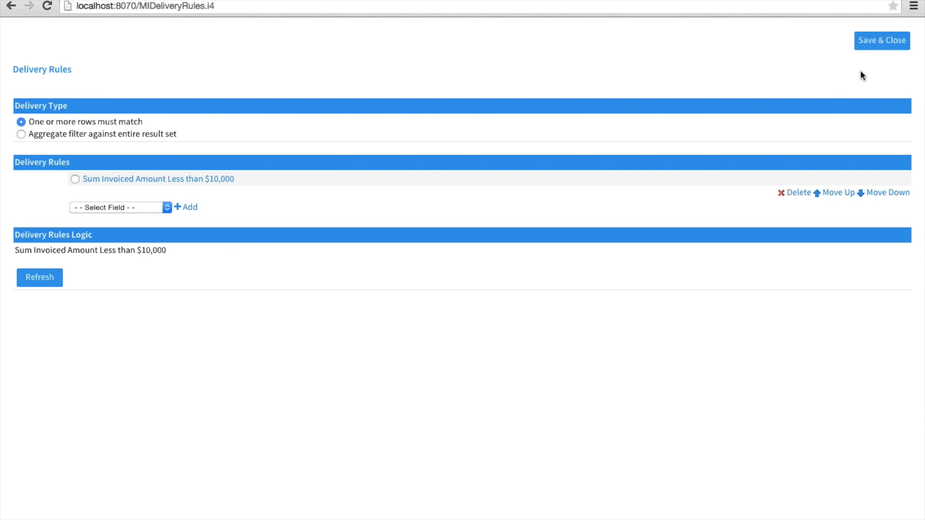
click(882, 46)
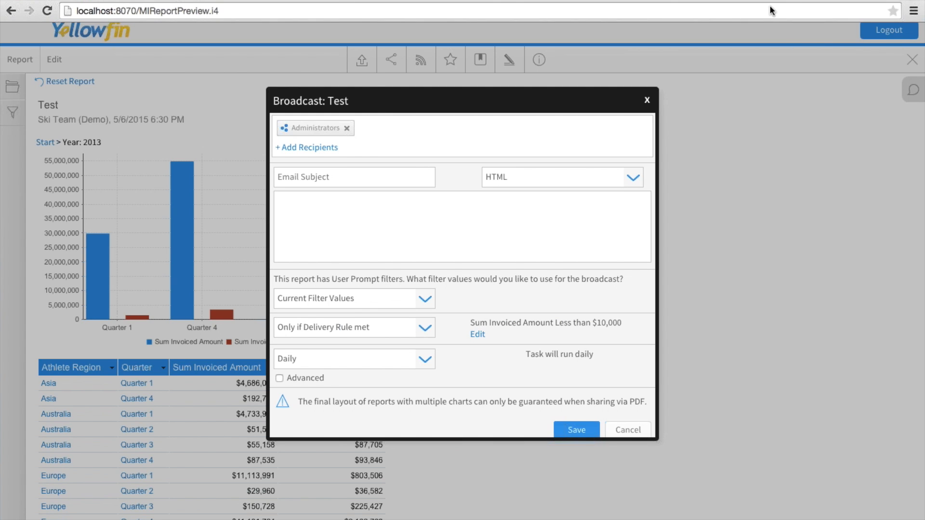
click(647, 101)
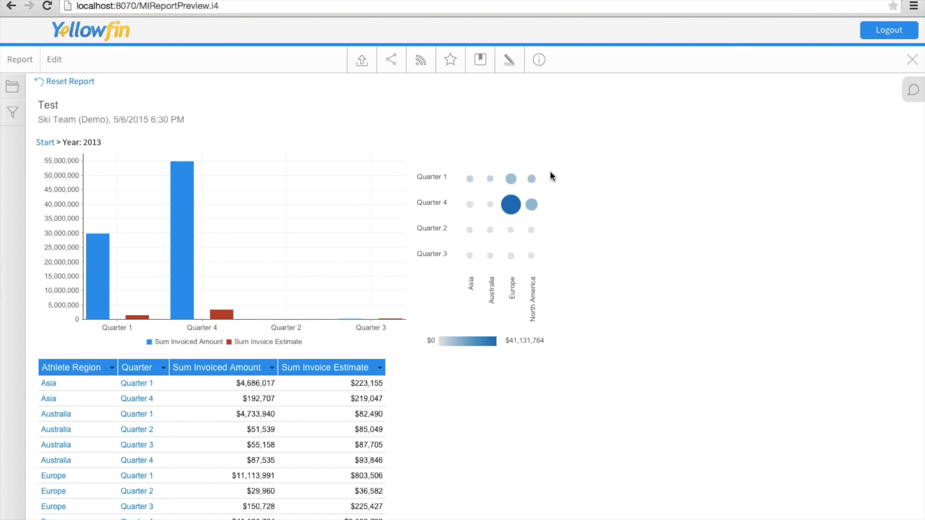
Open a blank new comment on the drilled-down report for writing.
click(902, 94)
click(913, 118)
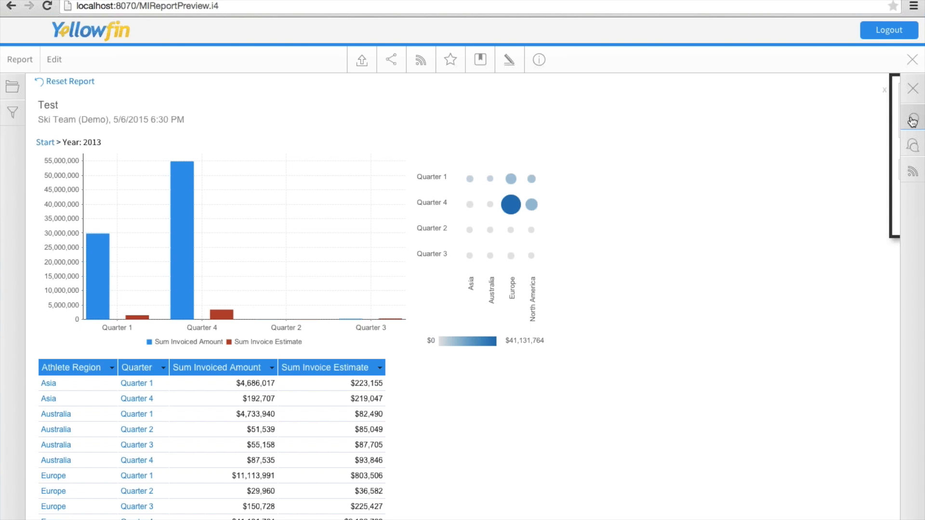
click(729, 117)
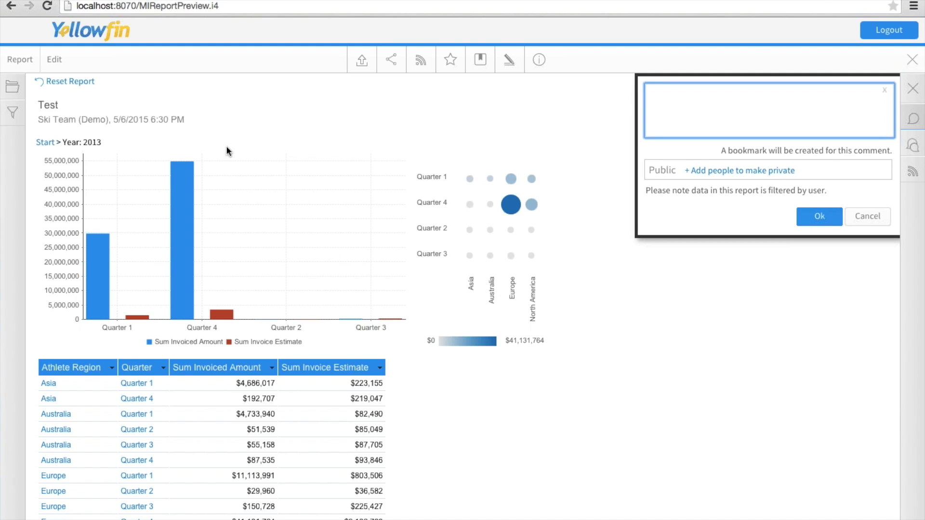
Write the comment "Q4 needs invesitgation?" on the drilled-down 2013 report.
text(Q4 needs invesitgartion?)
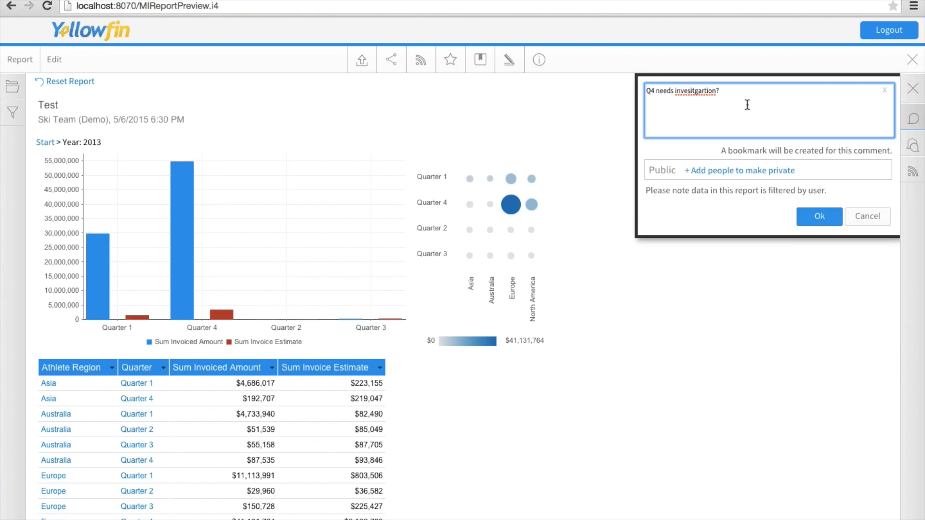
key(Left)
key(Left)
key(Left)
key(Left)
key(Left)
key(BackSpace)
Make the comment private to the first individual person listed, save it, and close the comment form.
click(759, 170)
click(752, 201)
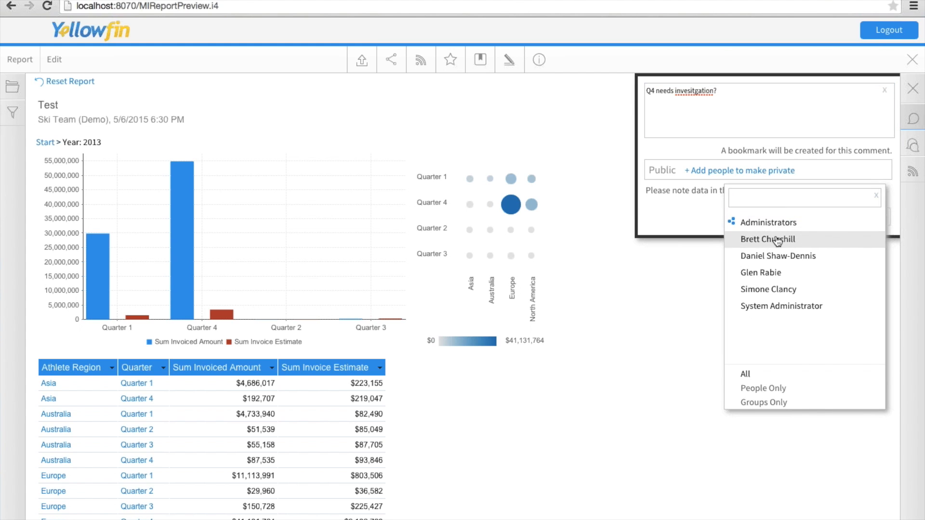
click(803, 235)
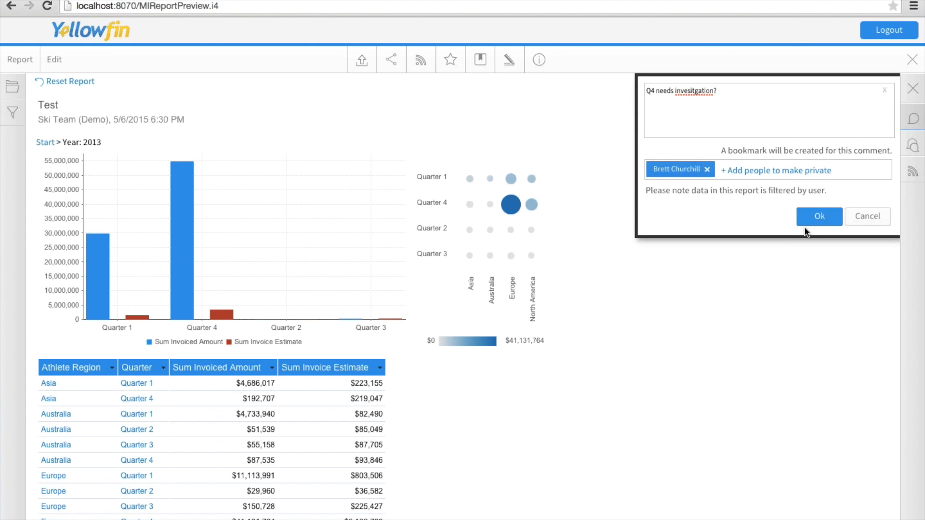
click(818, 217)
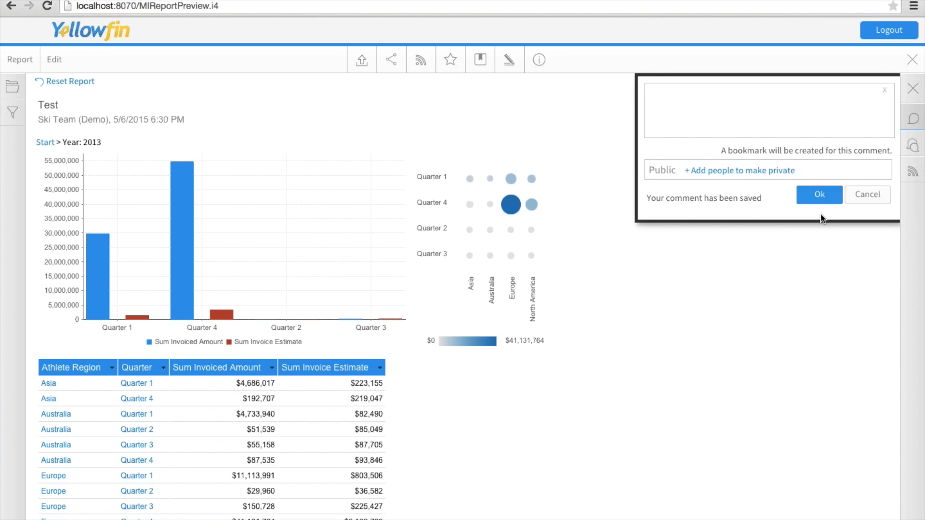
click(873, 194)
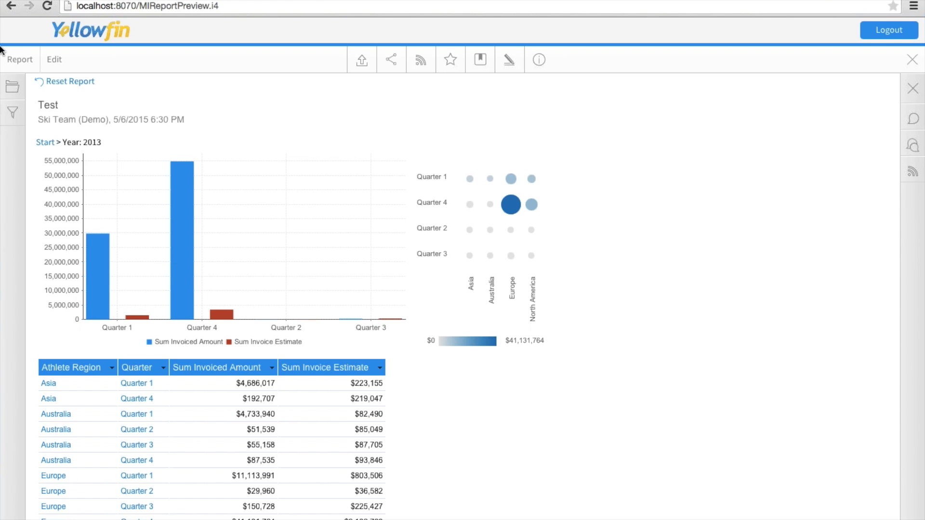
Reset the report, reopen its drilled-down 2013 view through the saved comment's bookmark, and close the comments.
click(71, 82)
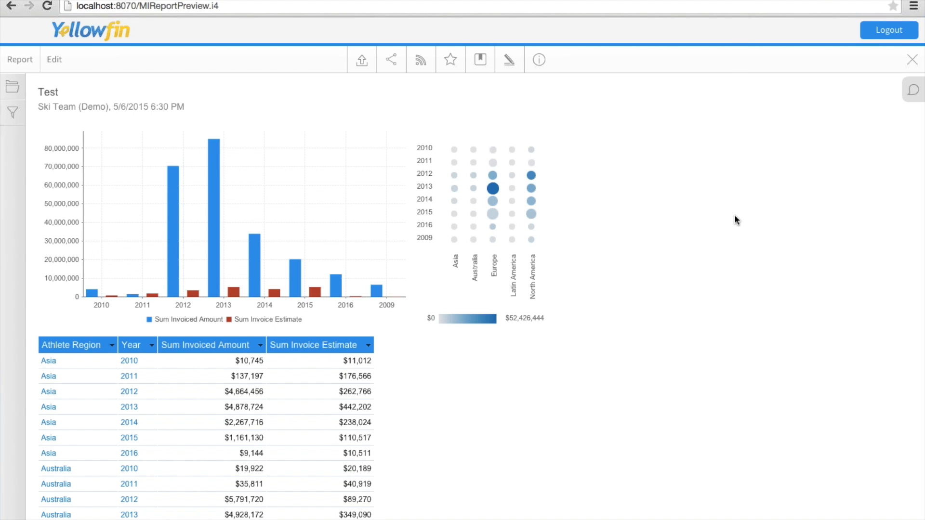
click(910, 95)
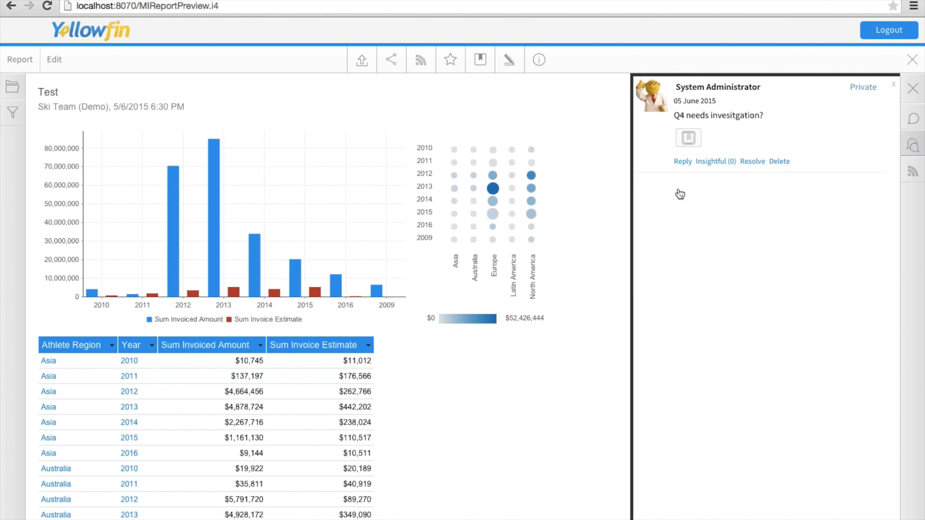
click(693, 140)
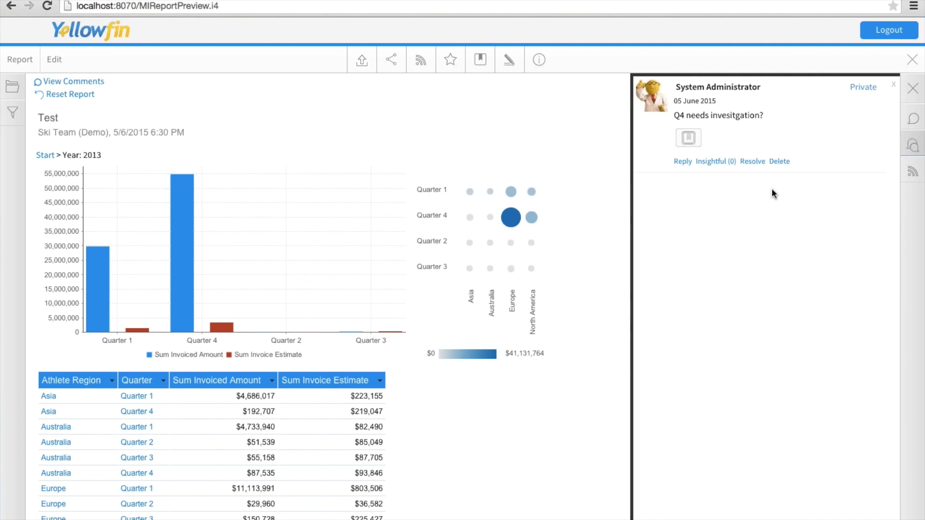
click(892, 90)
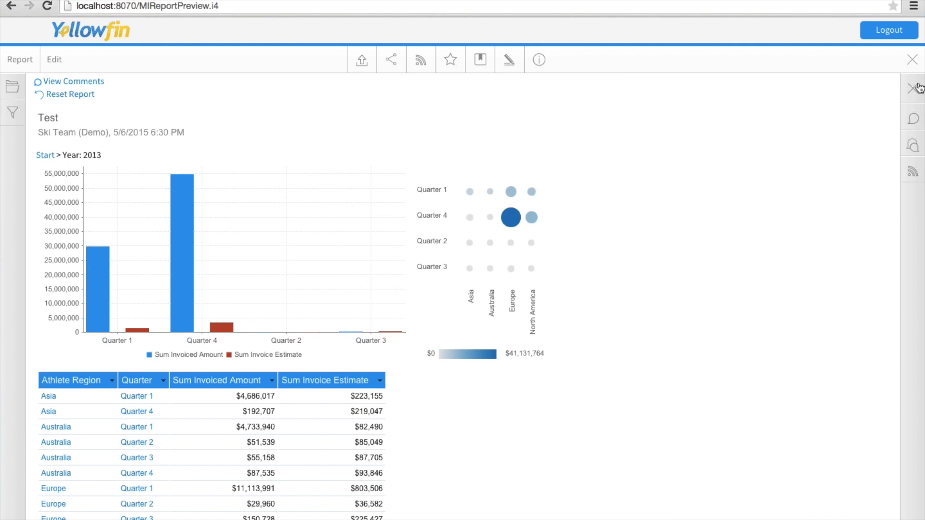
click(918, 88)
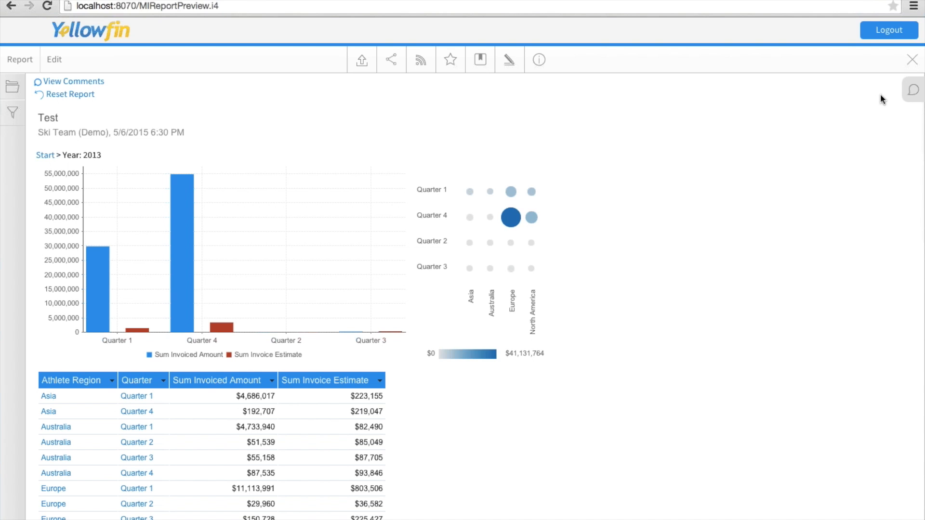
Close the report and look through the activity posts on the personal timeline in the discussion area.
click(911, 59)
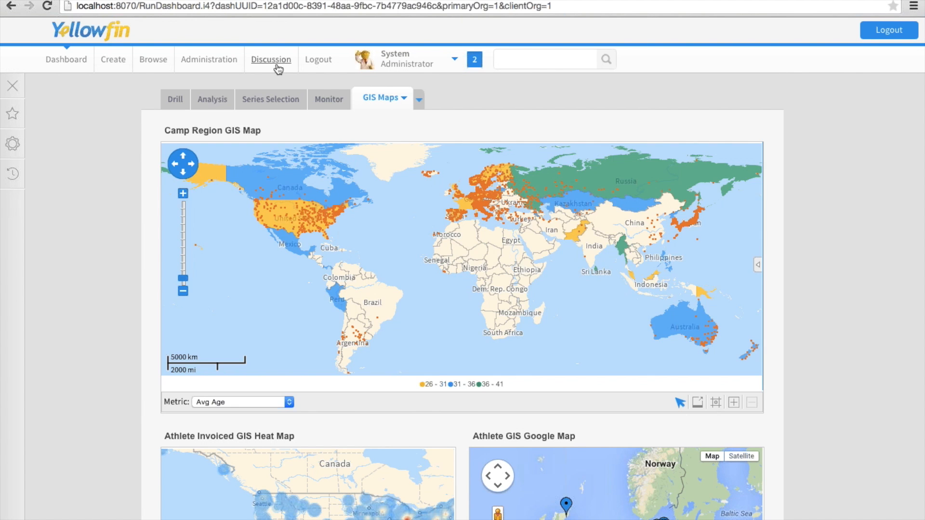
click(277, 67)
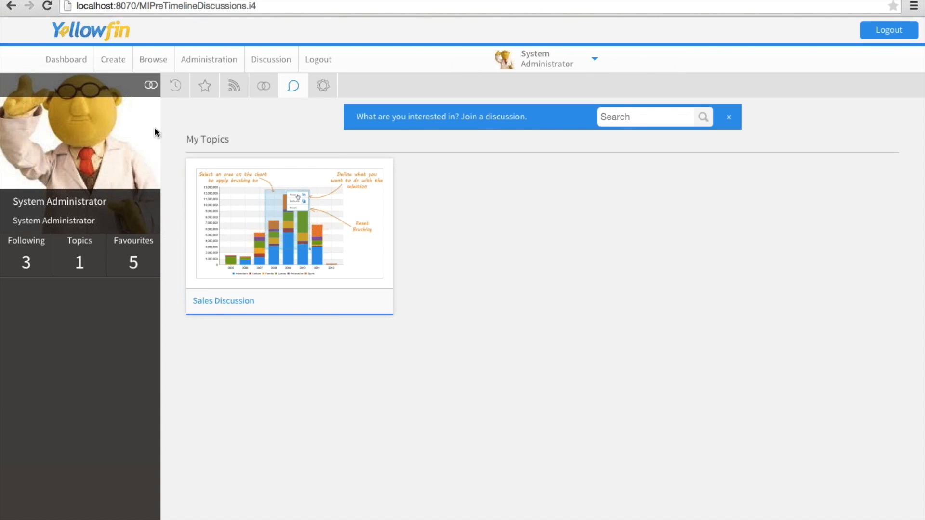
click(176, 92)
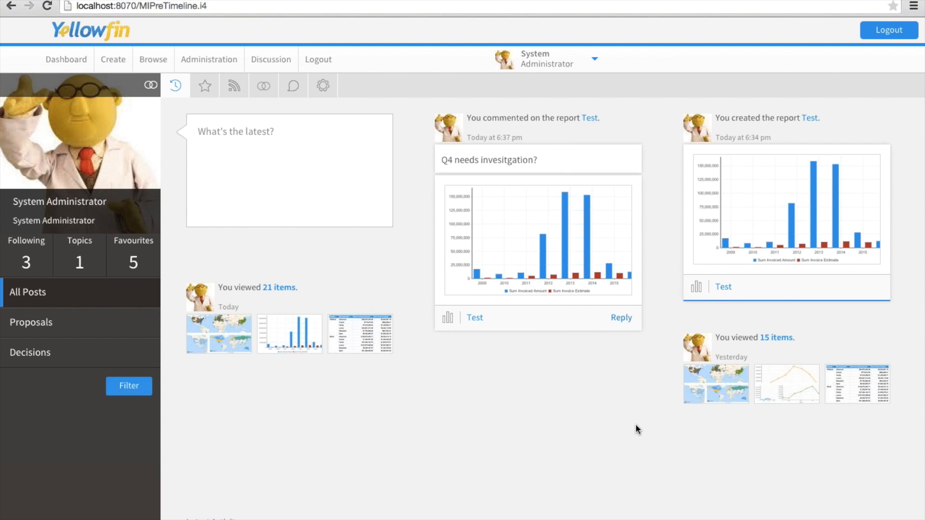
scroll(636, 426, right, 15)
scroll(635, 425, right, 15)
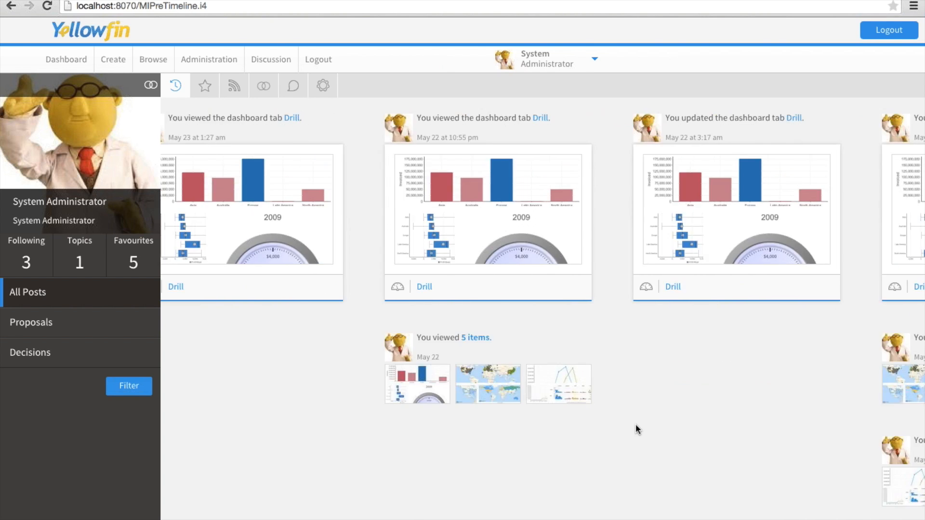
scroll(635, 424, right, 15)
scroll(611, 422, left, 20)
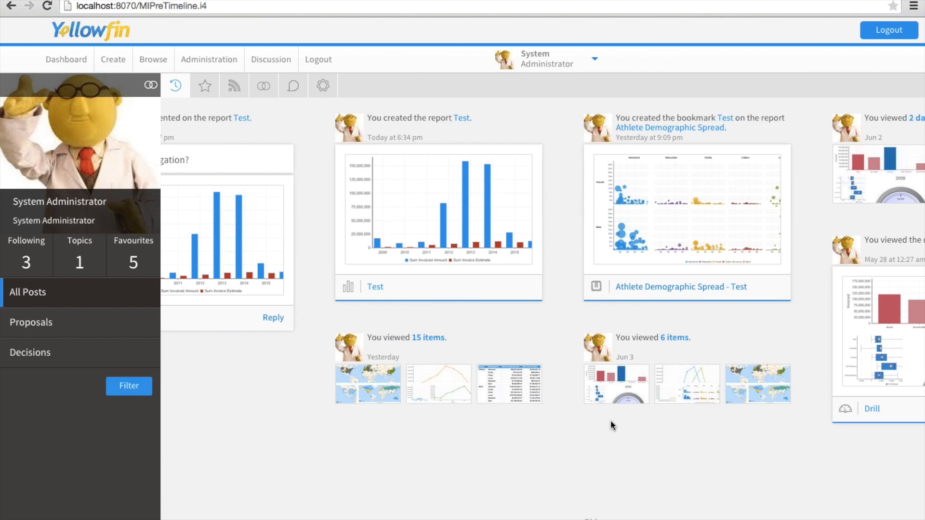
scroll(610, 420, left, 10)
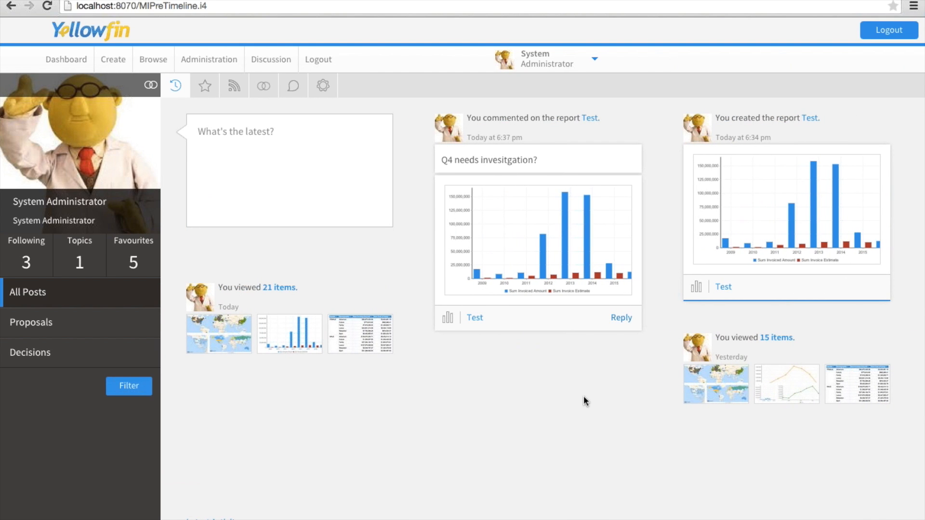
Start a new timeline post and attach the recently accessed Test report to it.
click(300, 140)
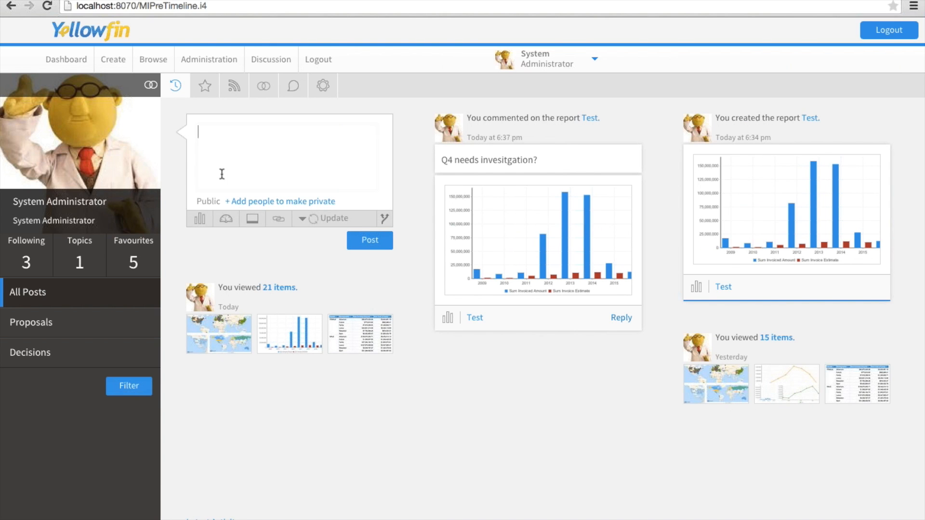
click(200, 218)
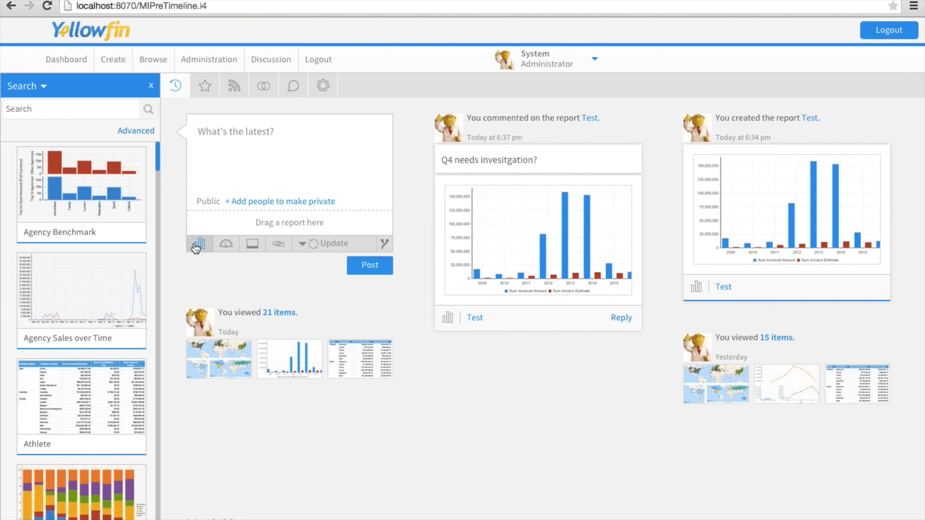
click(44, 86)
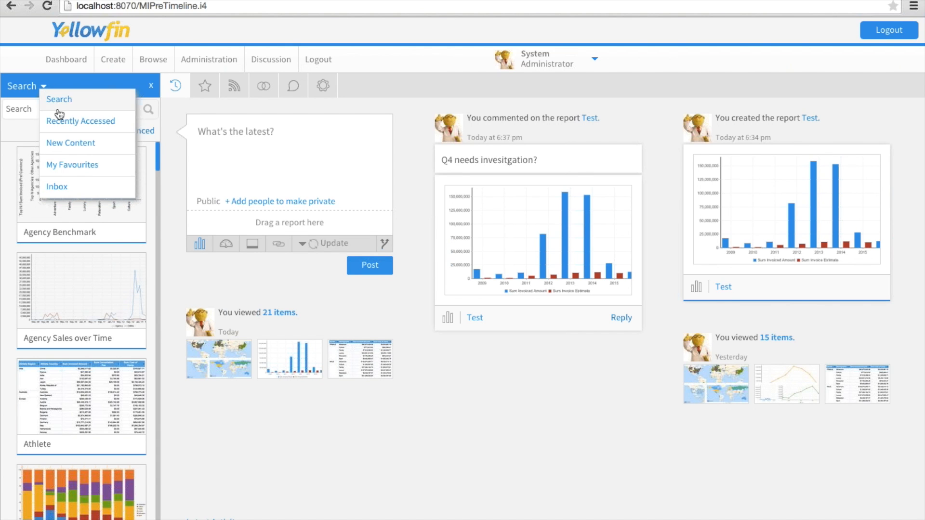
click(73, 117)
drag(74, 117, 289, 222)
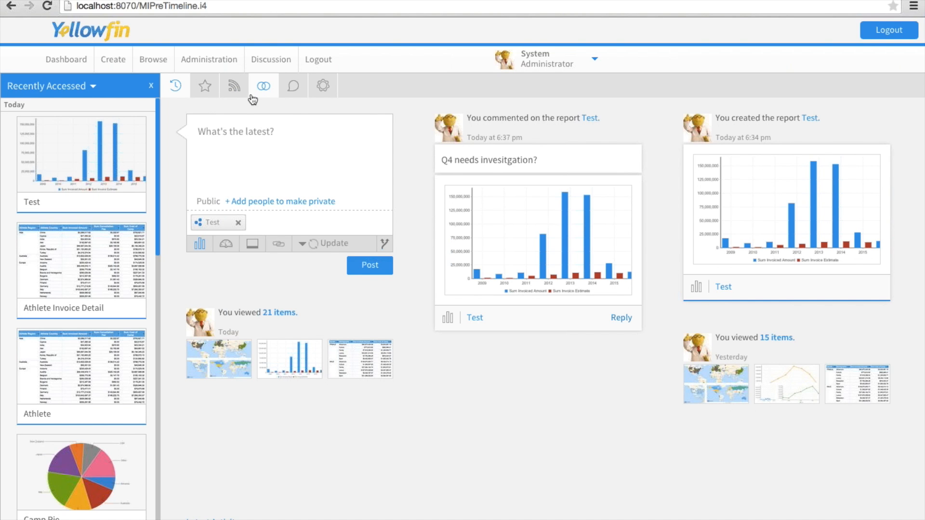
Open the Sales Discussion topic and look through a new message's report, dashboard and storyboard attachments and its Post Settings.
click(294, 88)
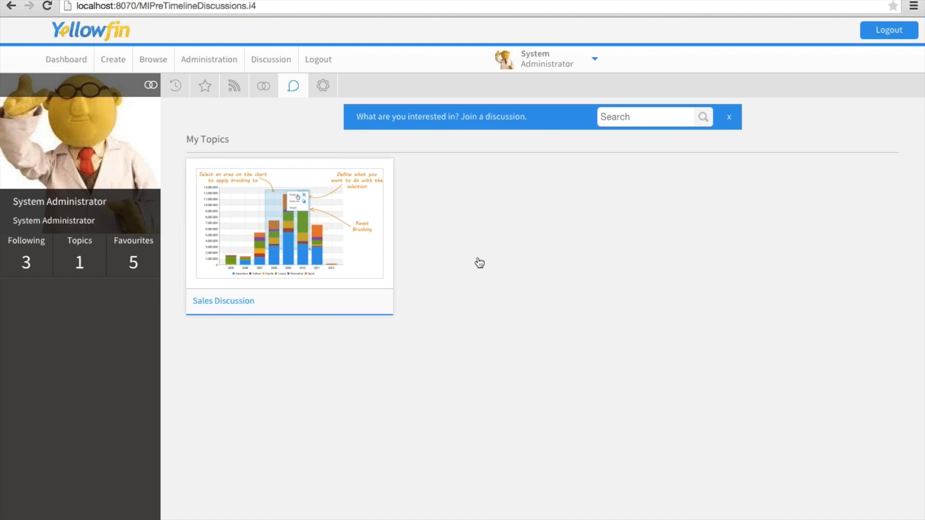
click(269, 200)
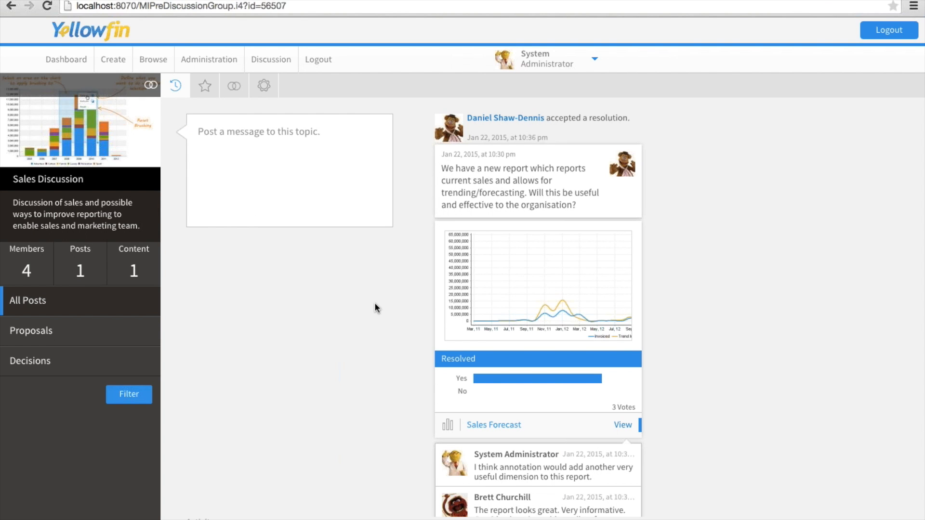
click(294, 138)
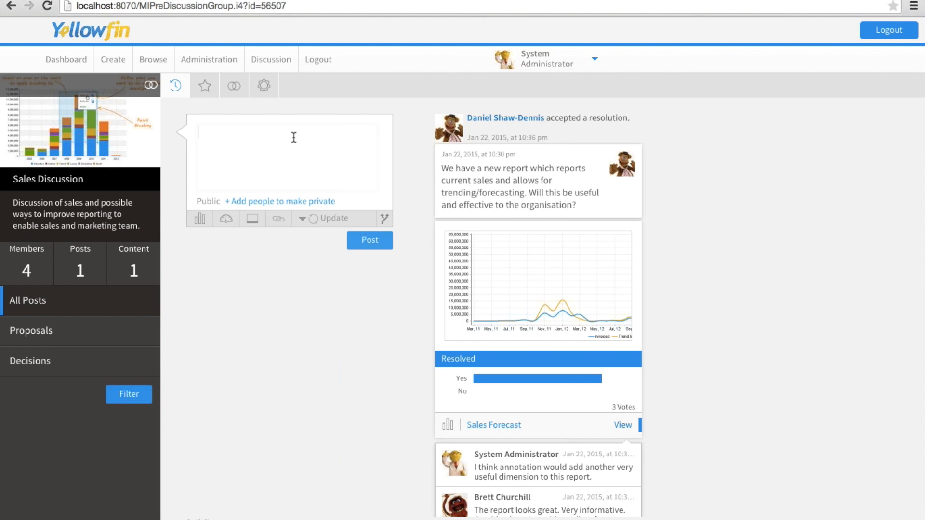
click(199, 222)
click(200, 221)
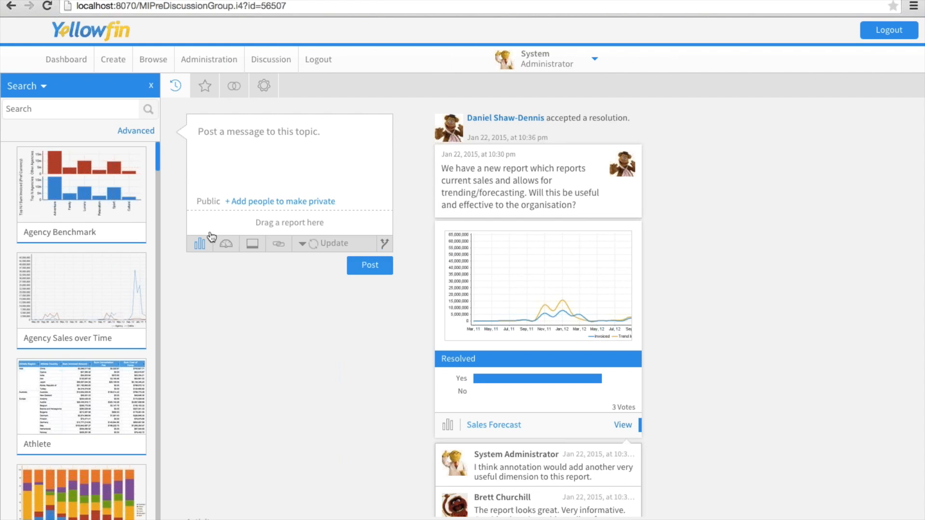
click(227, 244)
click(252, 244)
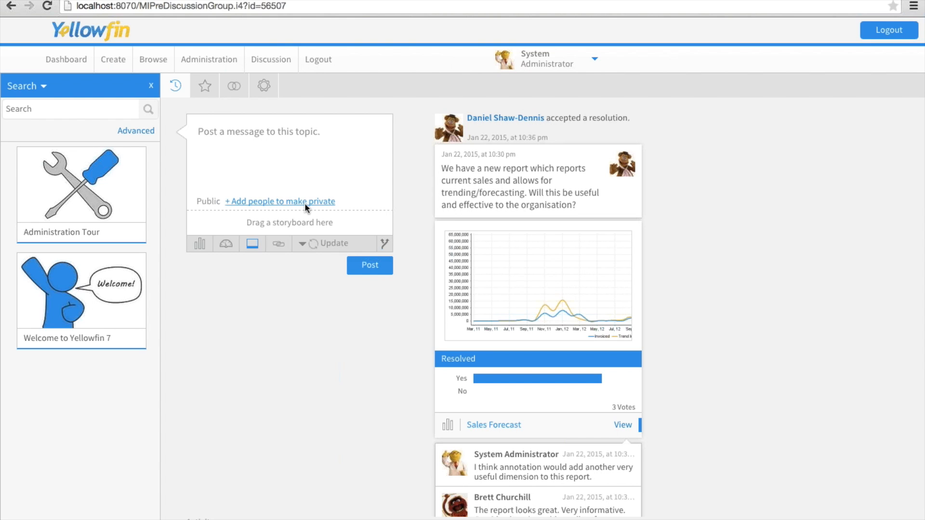
click(385, 244)
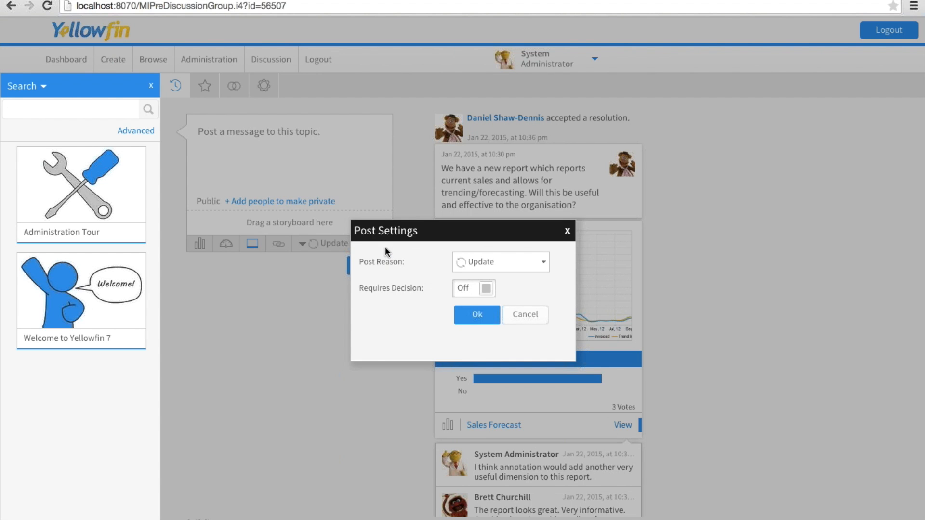
click(567, 231)
View the full thread of the resolved Sales Forecast post and its poll results, closing it when finished.
click(557, 181)
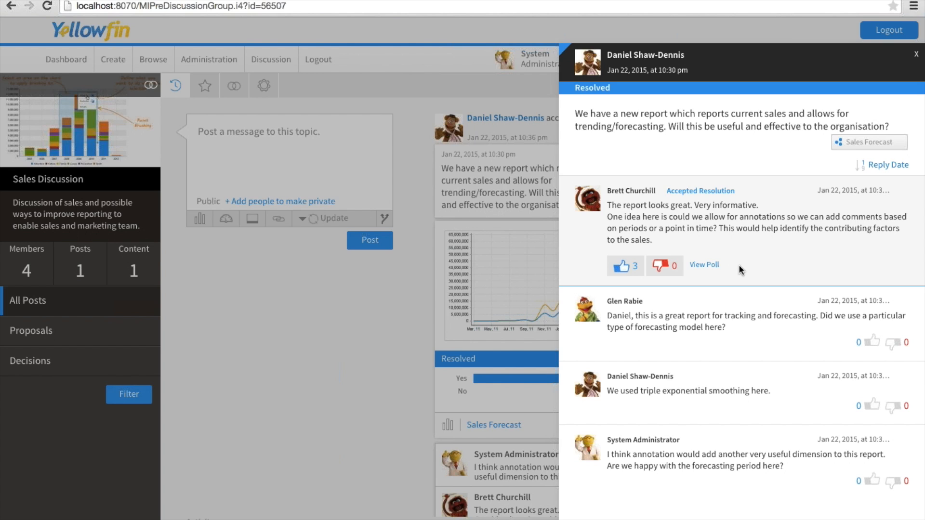
click(703, 266)
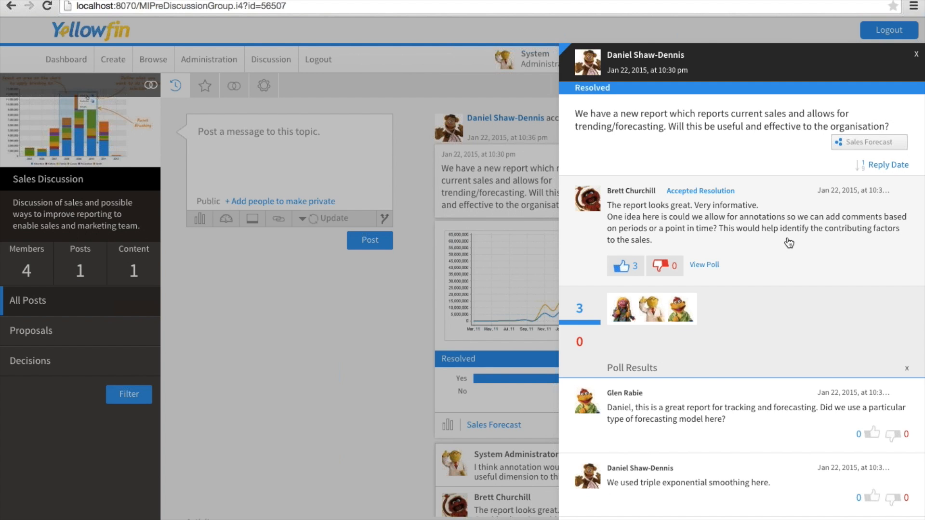
click(916, 55)
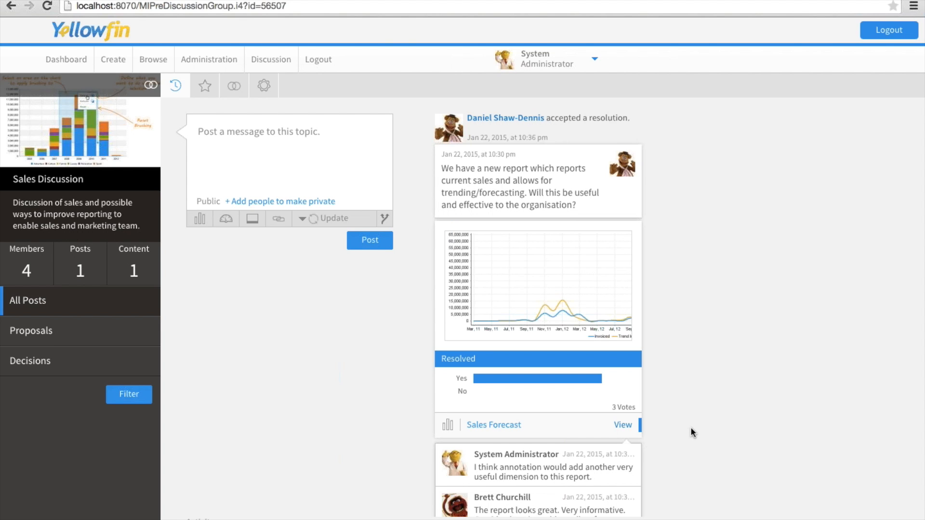
Return to the dashboard and open the Admin Console.
click(70, 62)
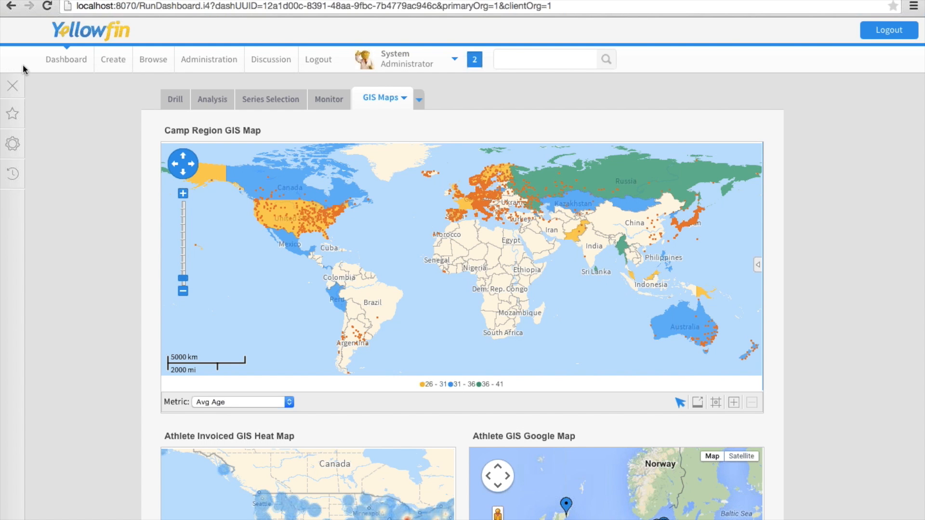
click(66, 61)
click(205, 62)
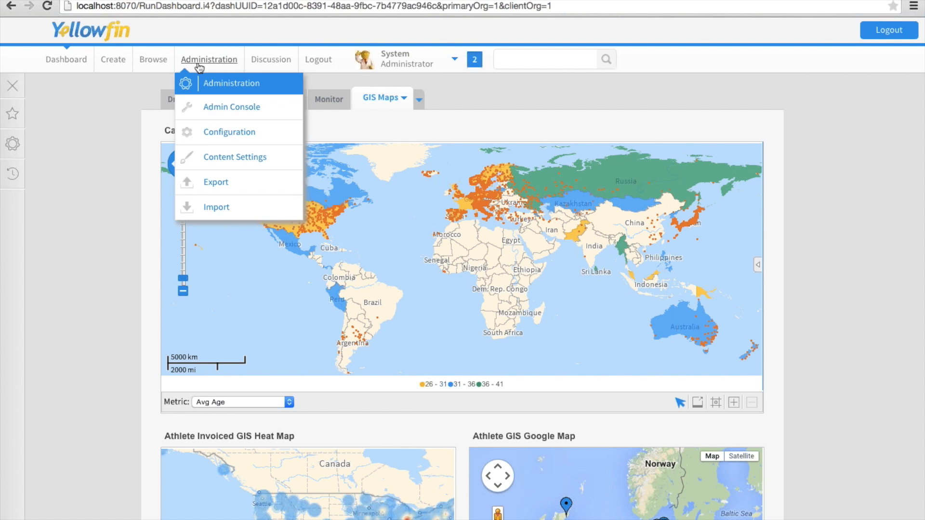
click(261, 109)
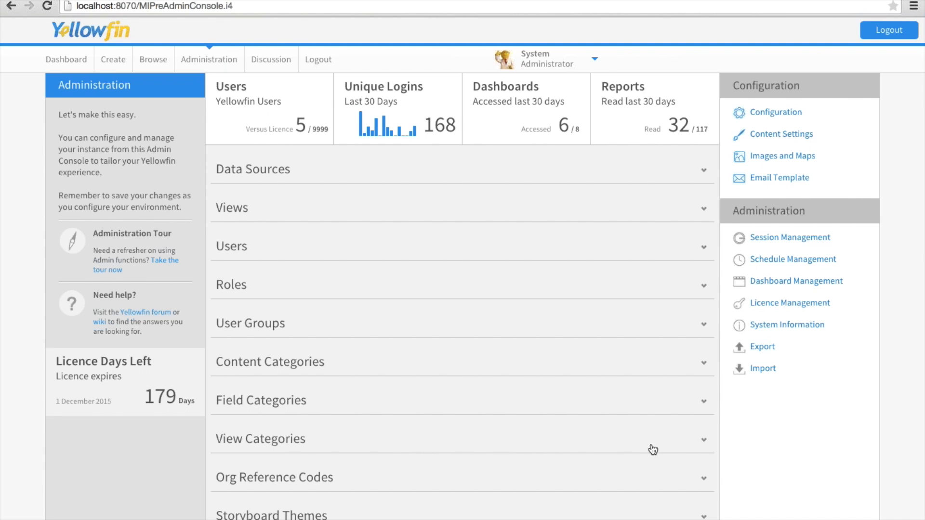
Examine the Data Sources and Views lists in the Admin Console, collapsing each one after viewing.
click(290, 168)
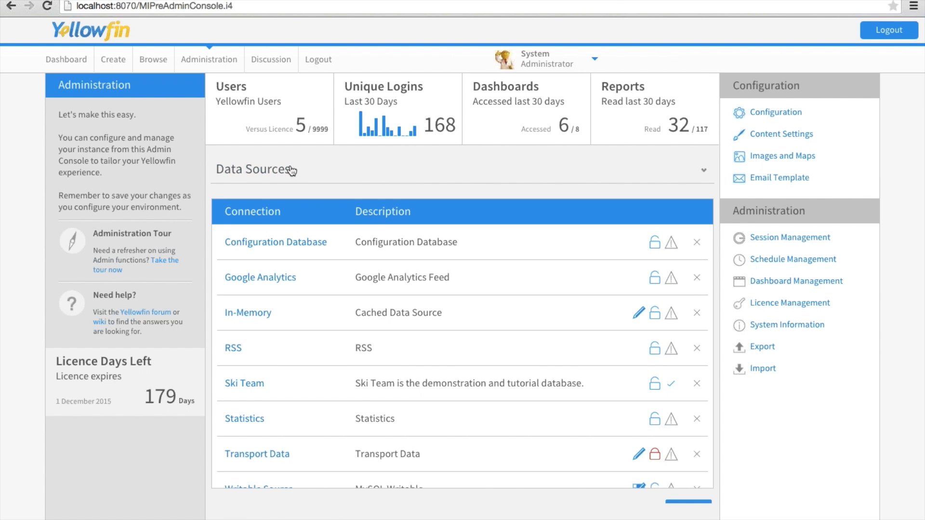
click(290, 170)
click(289, 209)
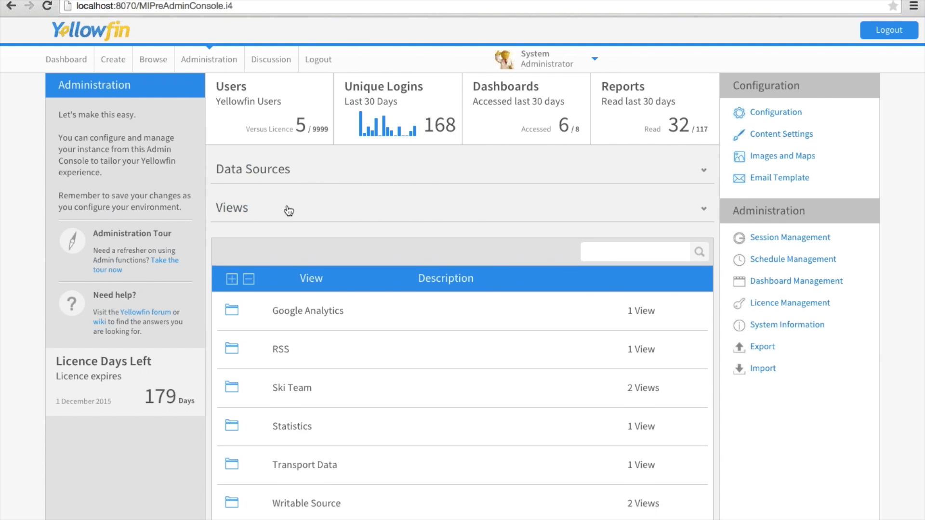
click(289, 210)
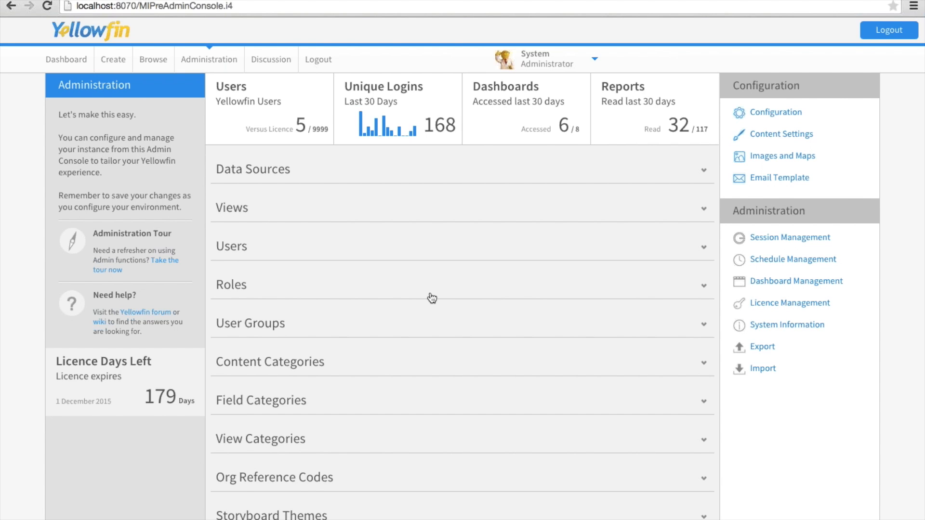
Examine the Users list in the Admin Console, collapse it, and expand the Roles list.
click(279, 253)
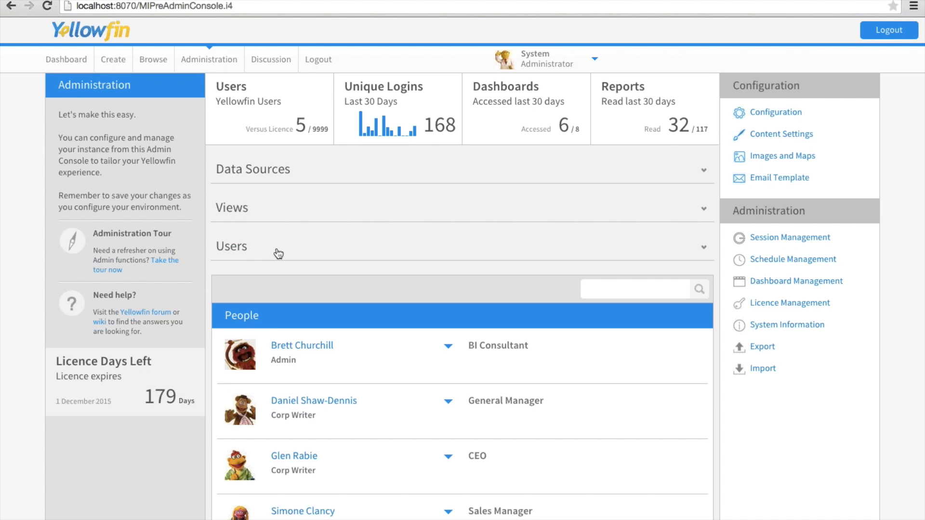
click(278, 253)
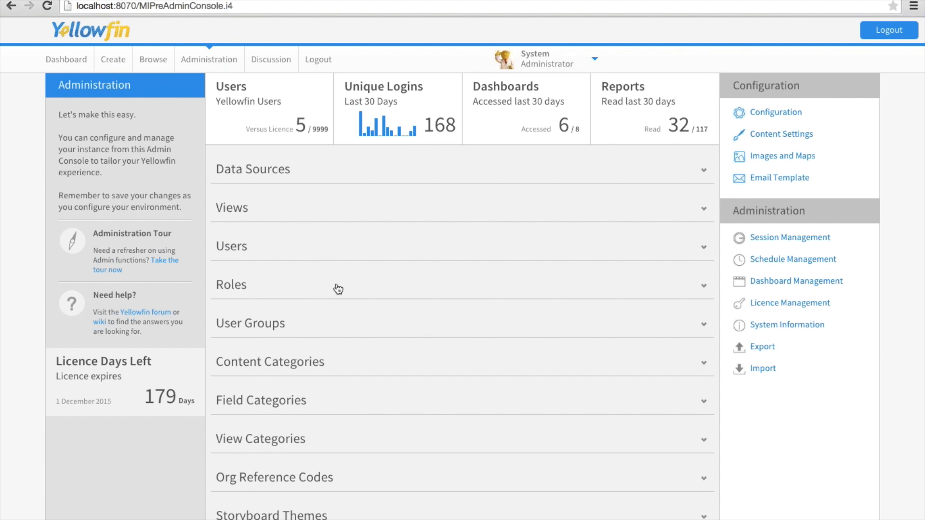
click(338, 288)
click(338, 288)
click(280, 288)
scroll(279, 288, down, 5)
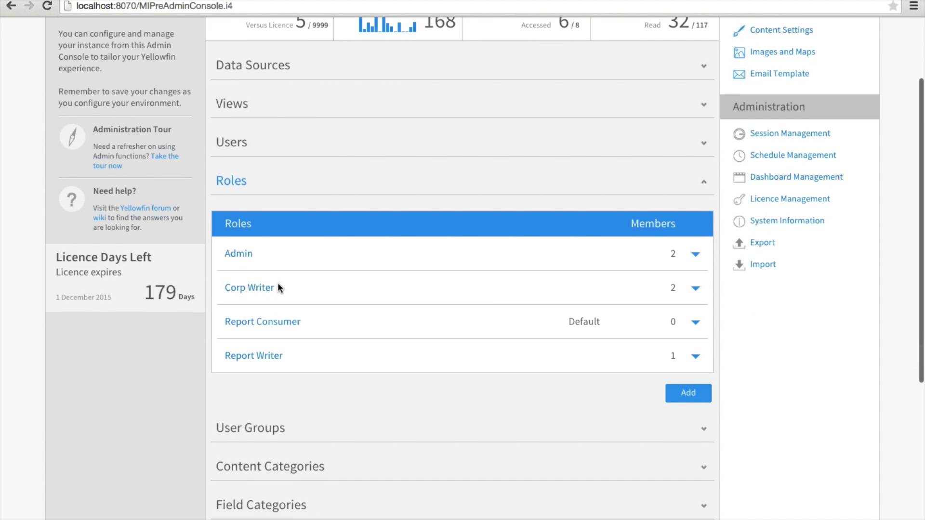
Open the Admin role, review its General and Report Builder functions, and save the role.
click(238, 256)
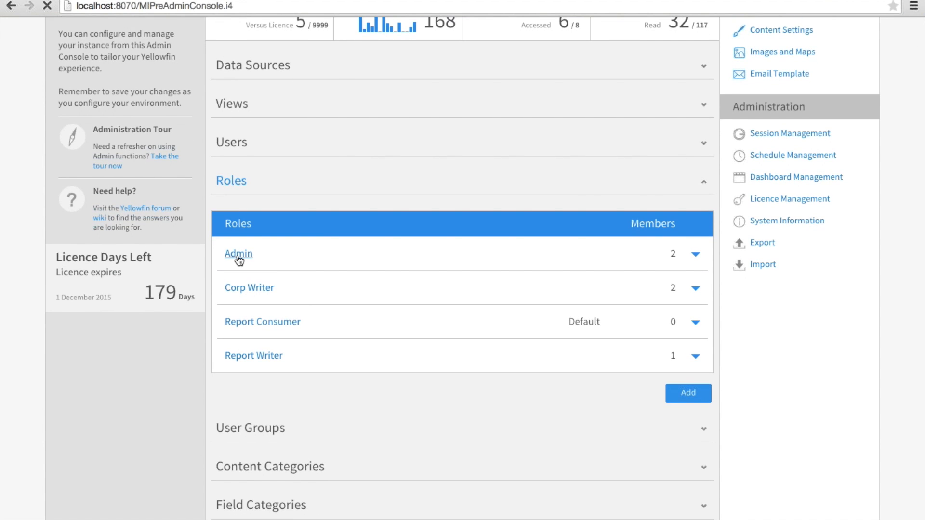
scroll(433, 270, down, 3)
scroll(432, 266, down, 3)
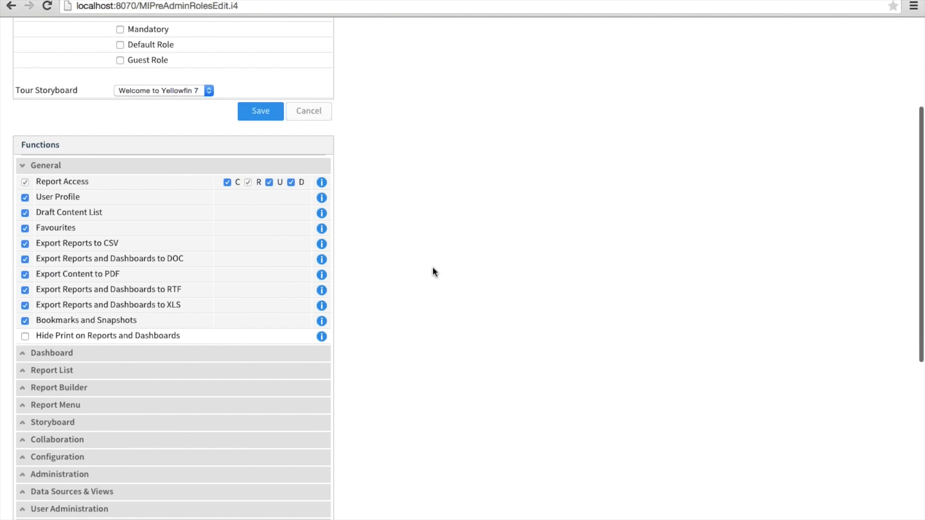
click(24, 258)
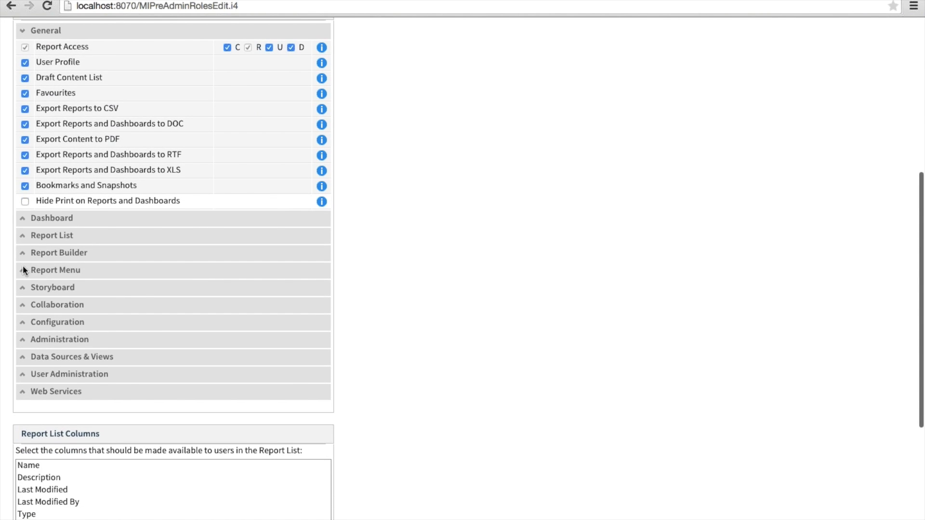
scroll(423, 330, down, 2)
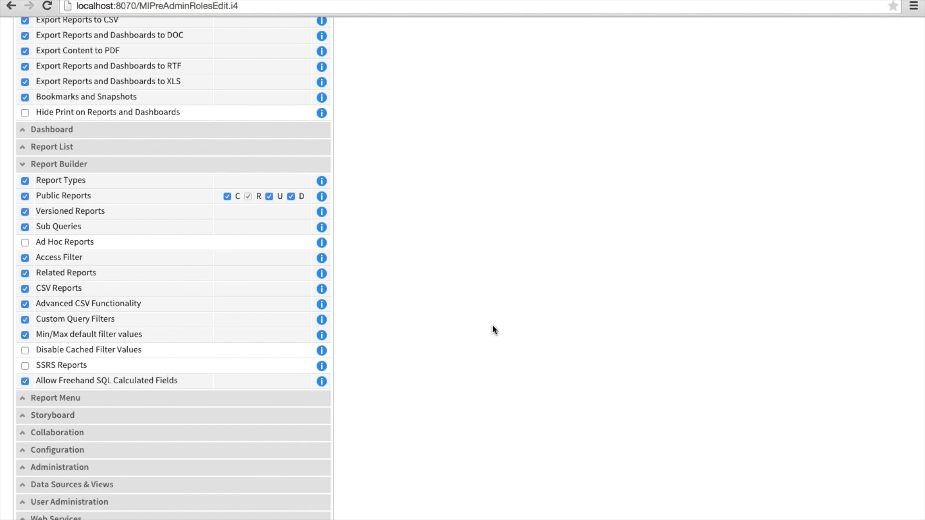
scroll(492, 324, up, 5)
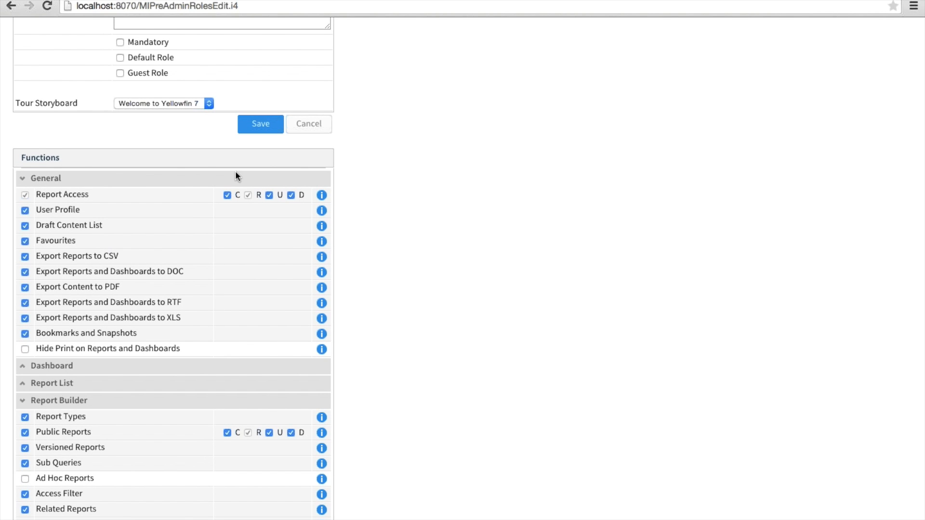
click(260, 123)
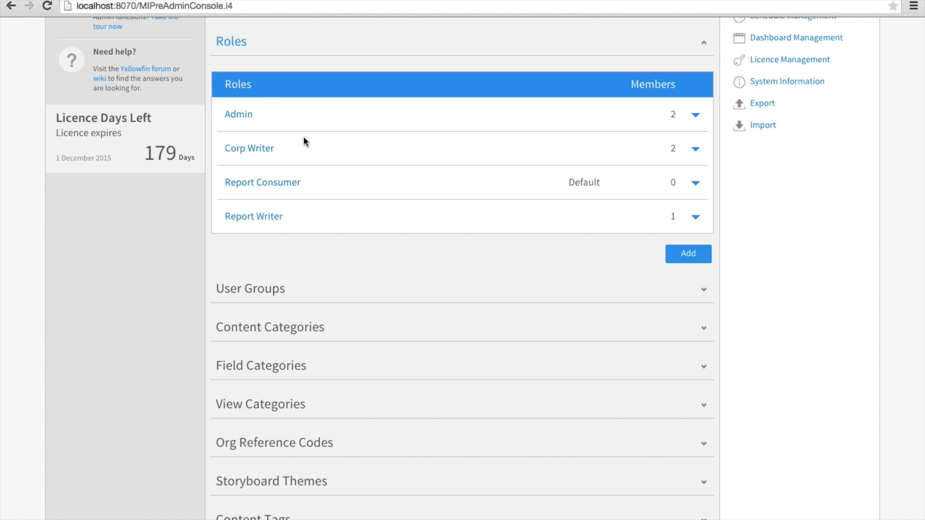
Collapse the Roles list and briefly view the User Groups section, collapsing it when finished.
click(233, 42)
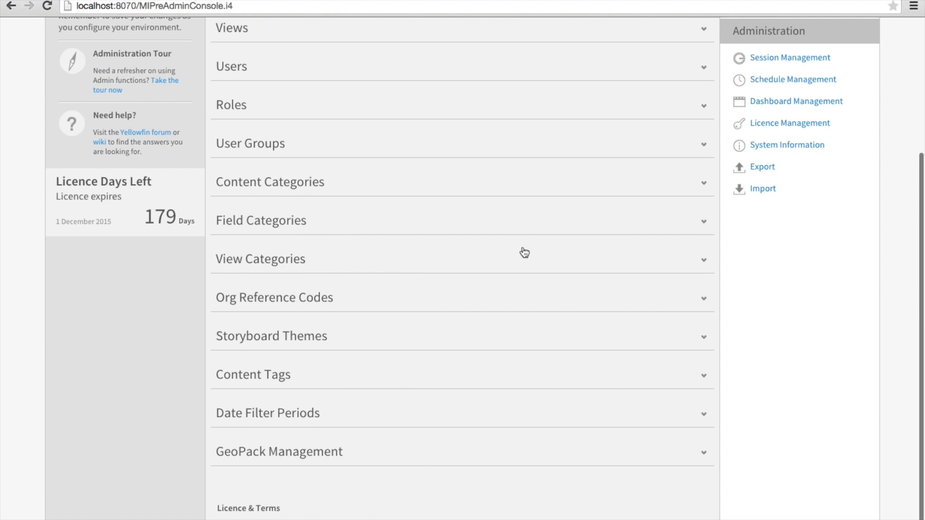
click(295, 153)
click(296, 153)
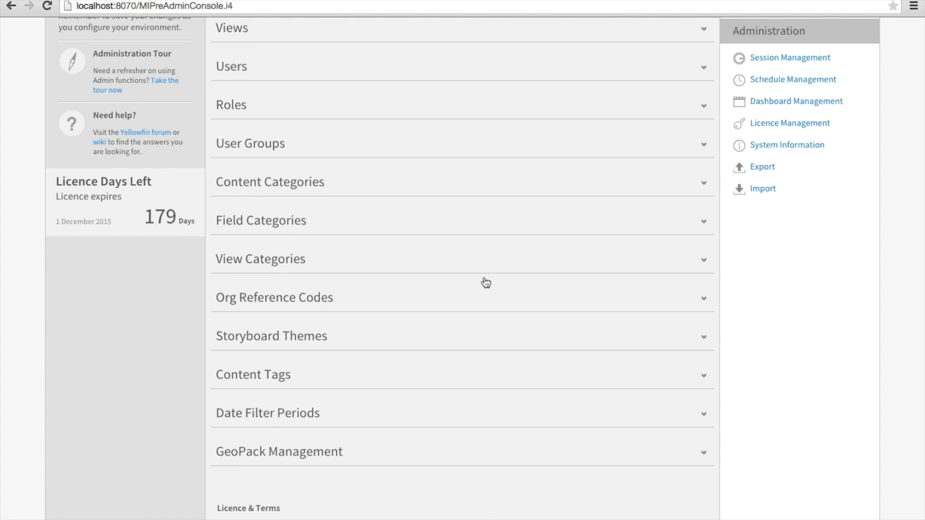
scroll(486, 283, up, 4)
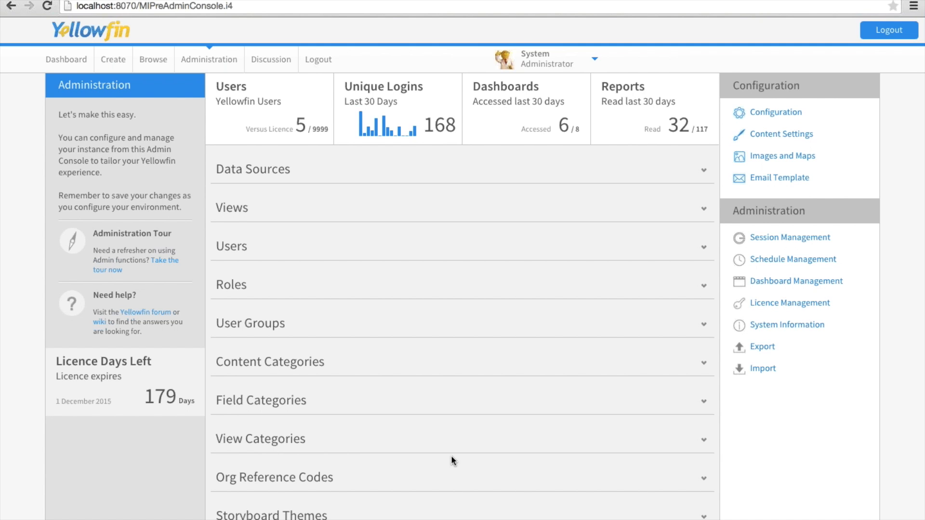
Switch to the dashboard and reopen the Admin Console.
click(76, 60)
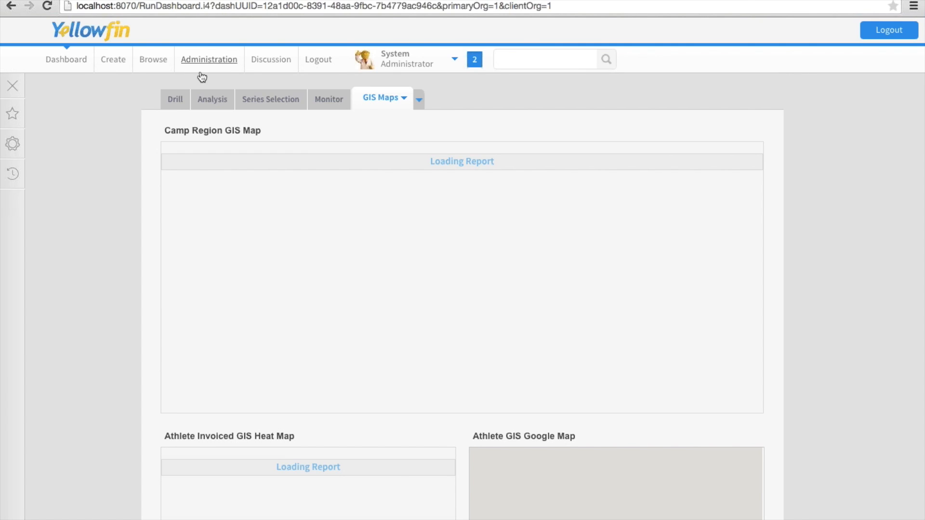
mouse_move(200, 67)
click(226, 108)
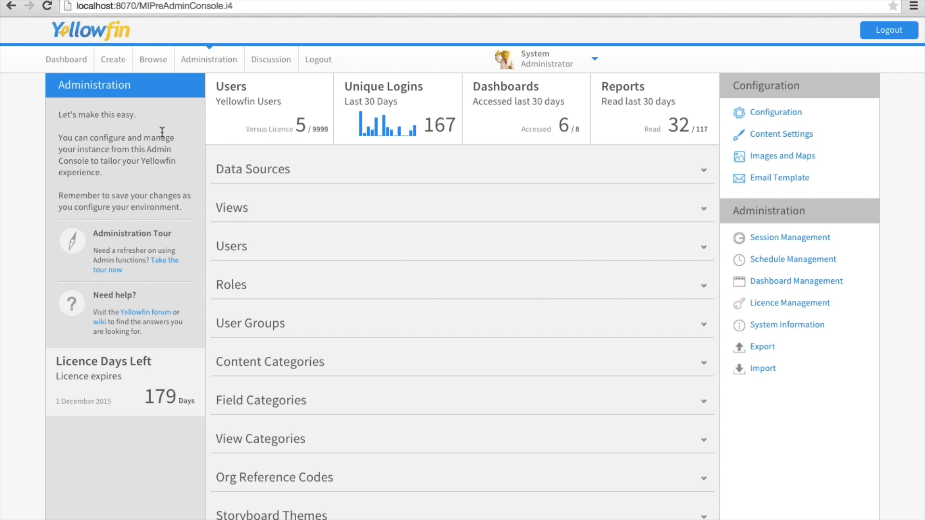
Return from the Admin Console to the dashboards and display the Drill dashboard.
click(75, 60)
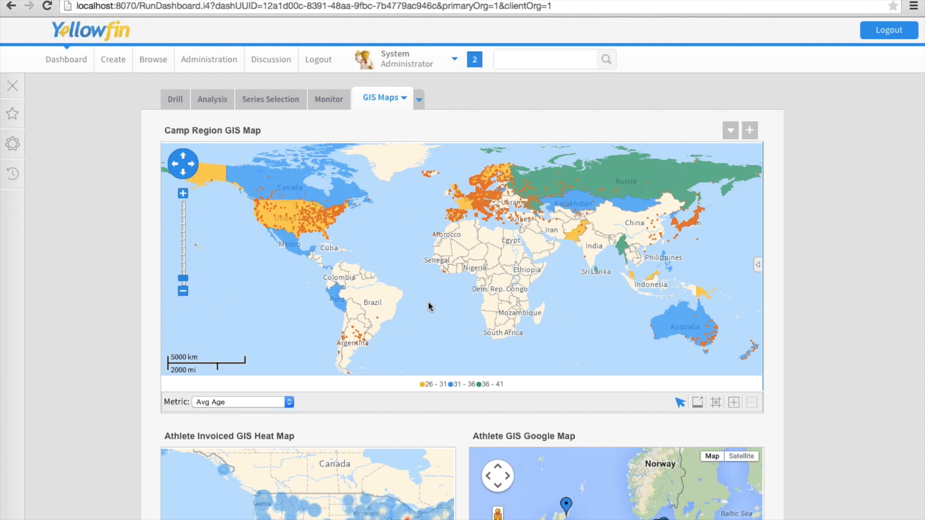
click(175, 99)
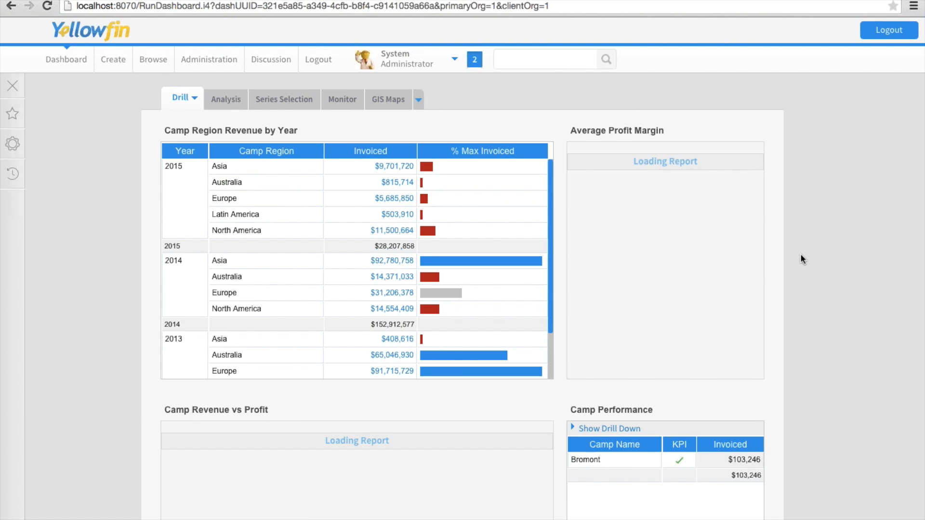